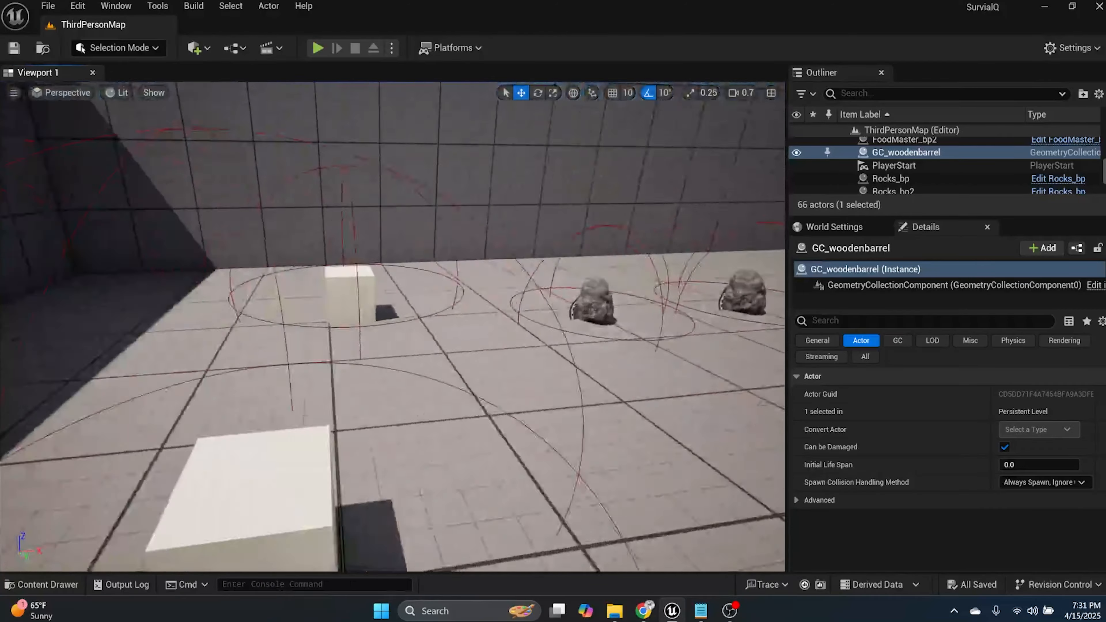
# - Enlarge the Content Drawer and open the breakables folder under ThirdPerson > Blueprints > assets
pyautogui.moveTo(392, 327); pyautogui.dragTo(435, 323, button='right')
pyautogui.press('w')
pyautogui.press('w')
pyautogui.press('s')
pyautogui.press('a')
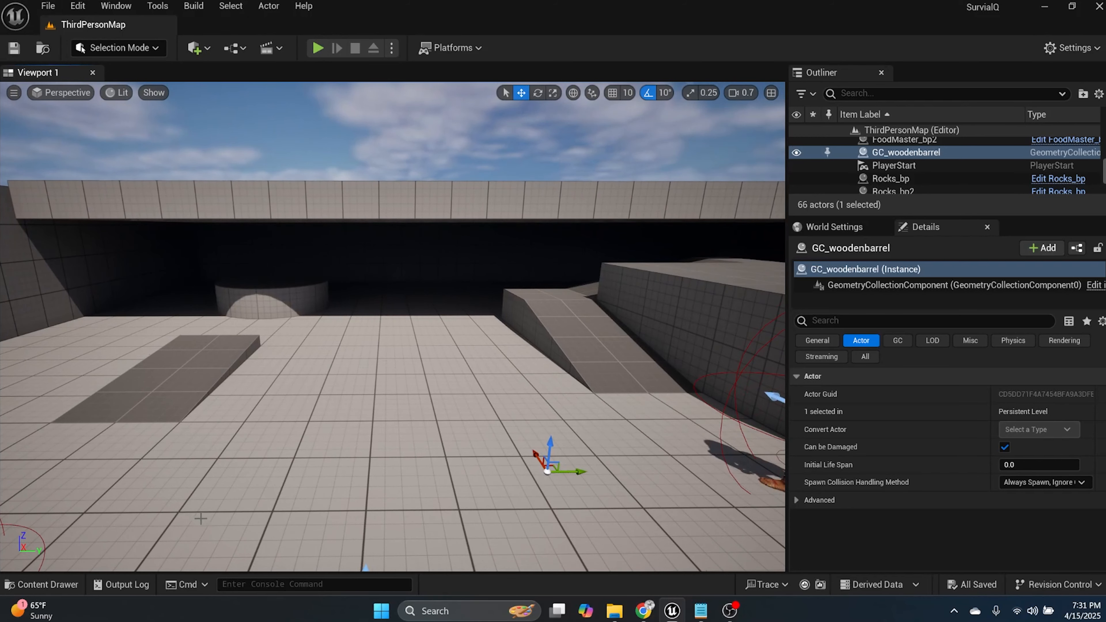
pyautogui.click(47, 584)
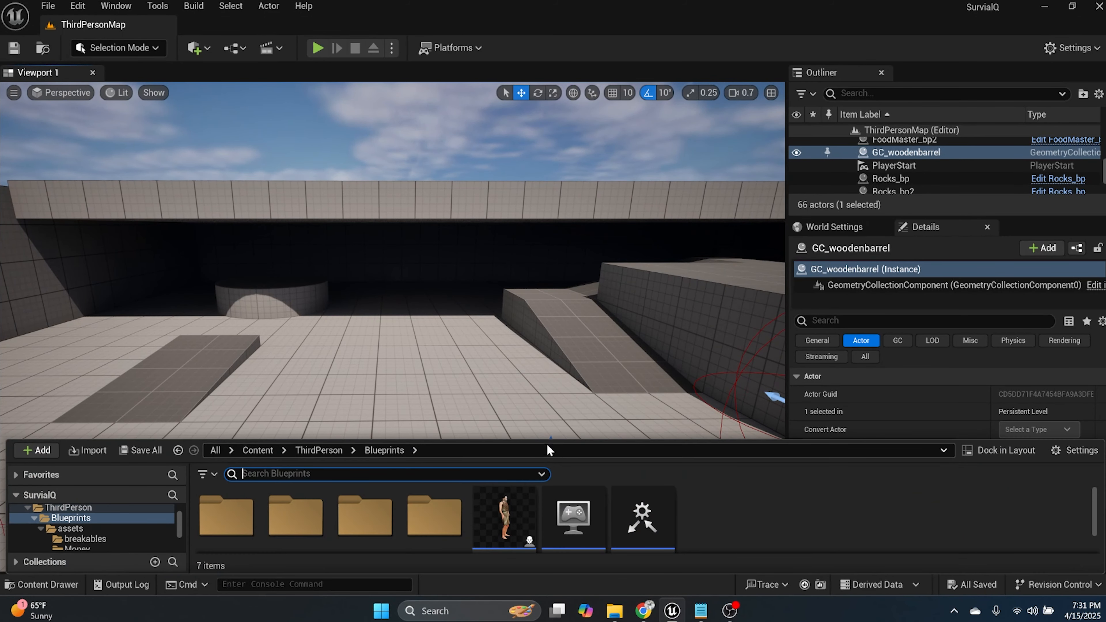
pyautogui.moveTo(536, 437); pyautogui.dragTo(531, 326)
pyautogui.doubleClick(231, 402)
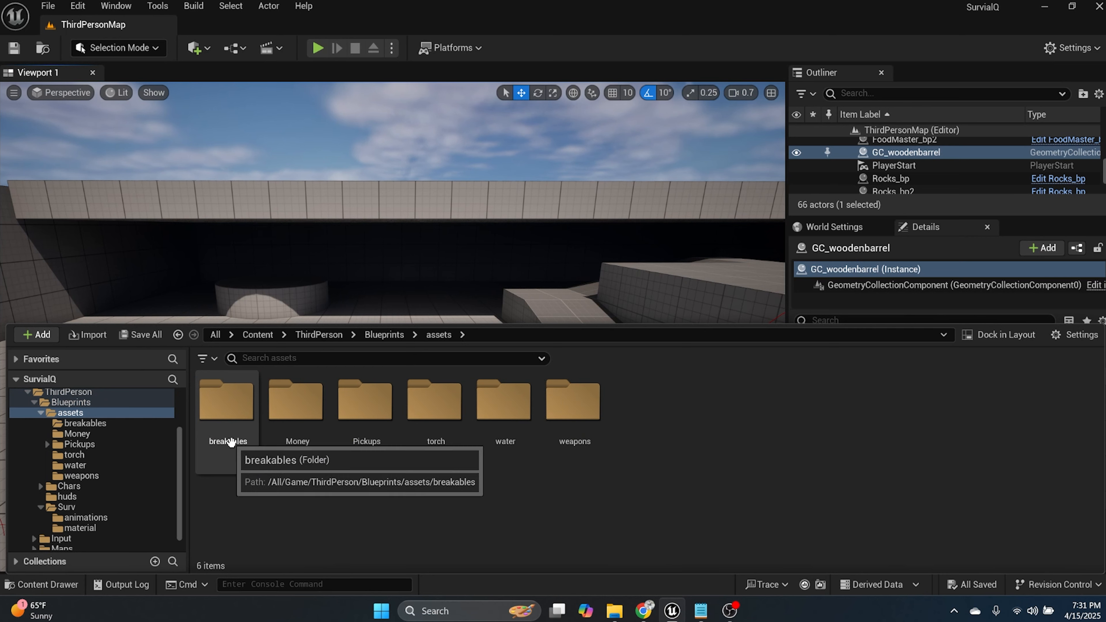
pyautogui.doubleClick(242, 404)
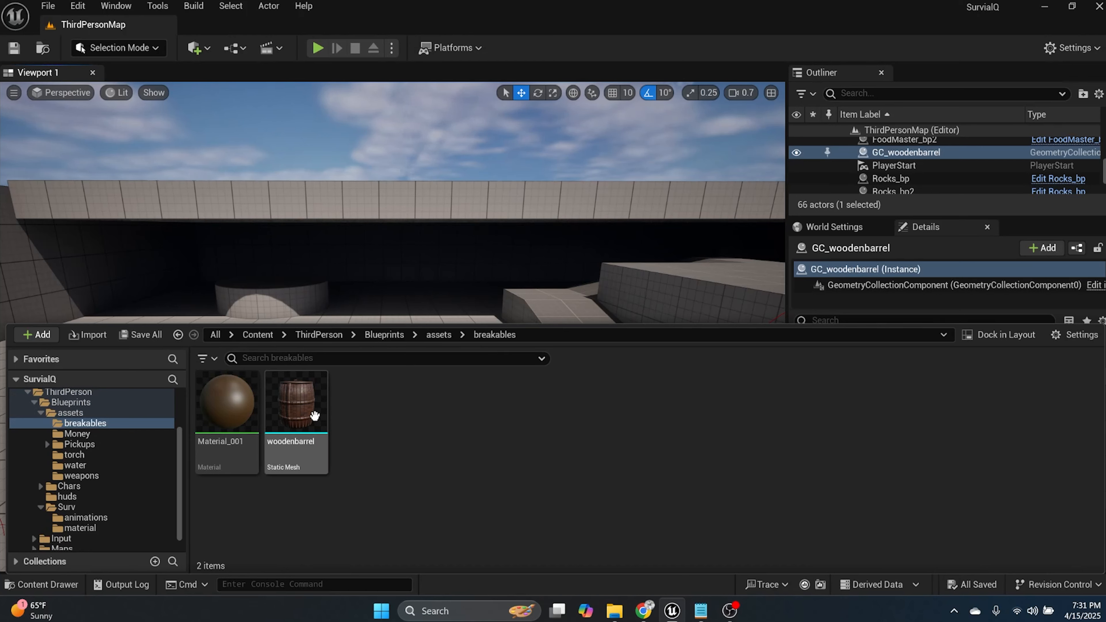
# - Place the woodenbarrel static mesh from the breakables folder onto the level floor
pyautogui.moveTo(313, 414)
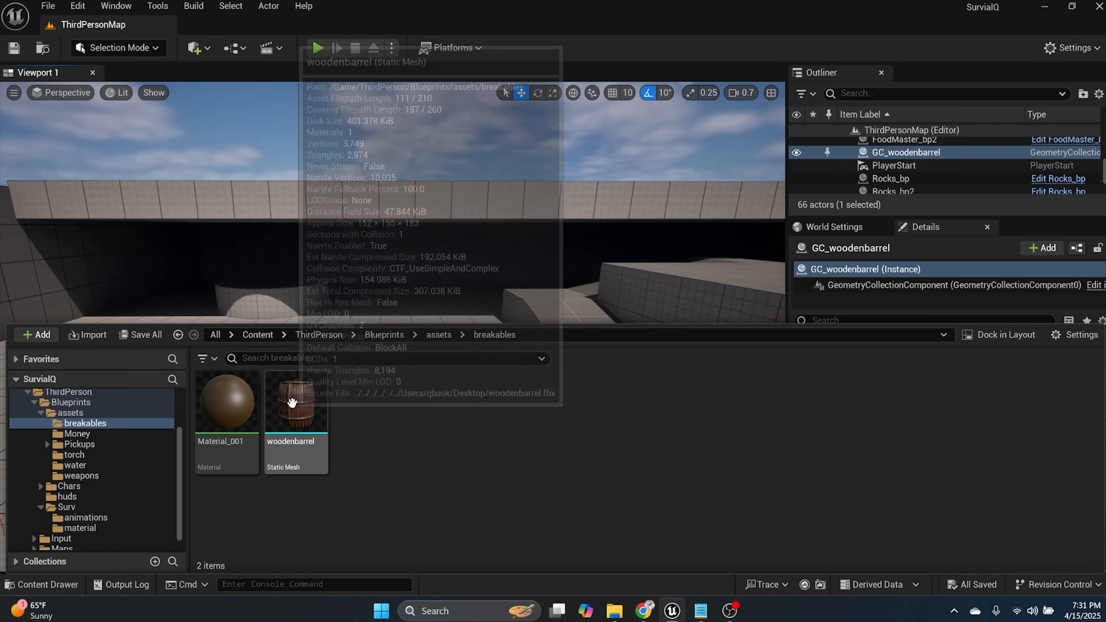
pyautogui.click(317, 381)
pyautogui.moveTo(316, 380); pyautogui.dragTo(662, 510)
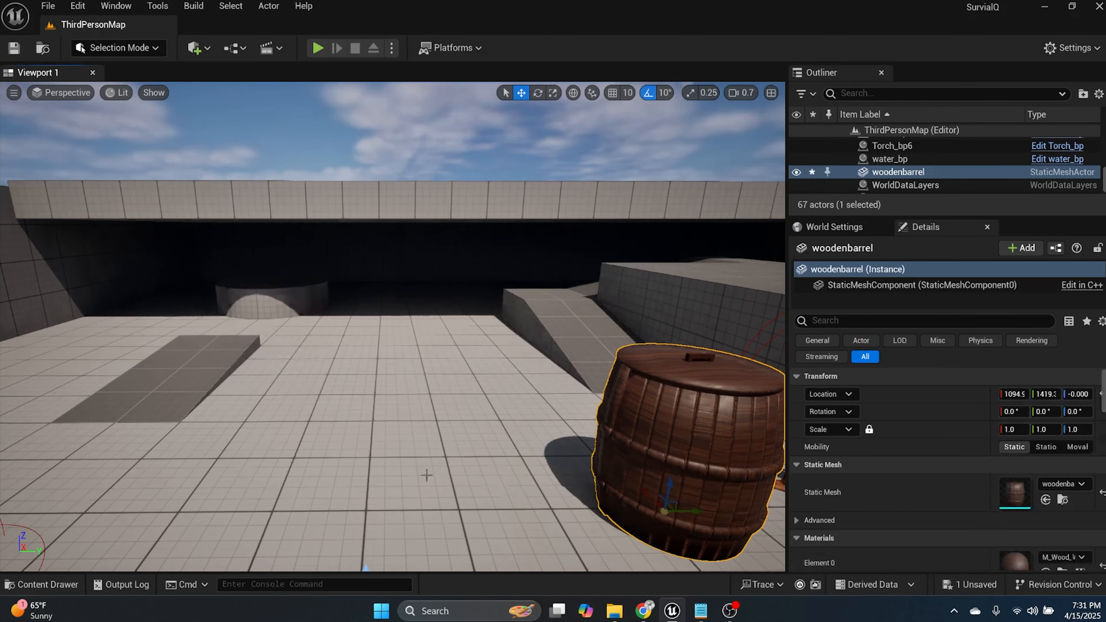
# - Scale the placed barrel down uniformly to about 0.64 and save the level
pyautogui.moveTo(629, 507); pyautogui.dragTo(742, 503, button='right')
pyautogui.moveTo(653, 87); pyautogui.dragTo(638, 105, button='middle')
pyautogui.click(552, 92)
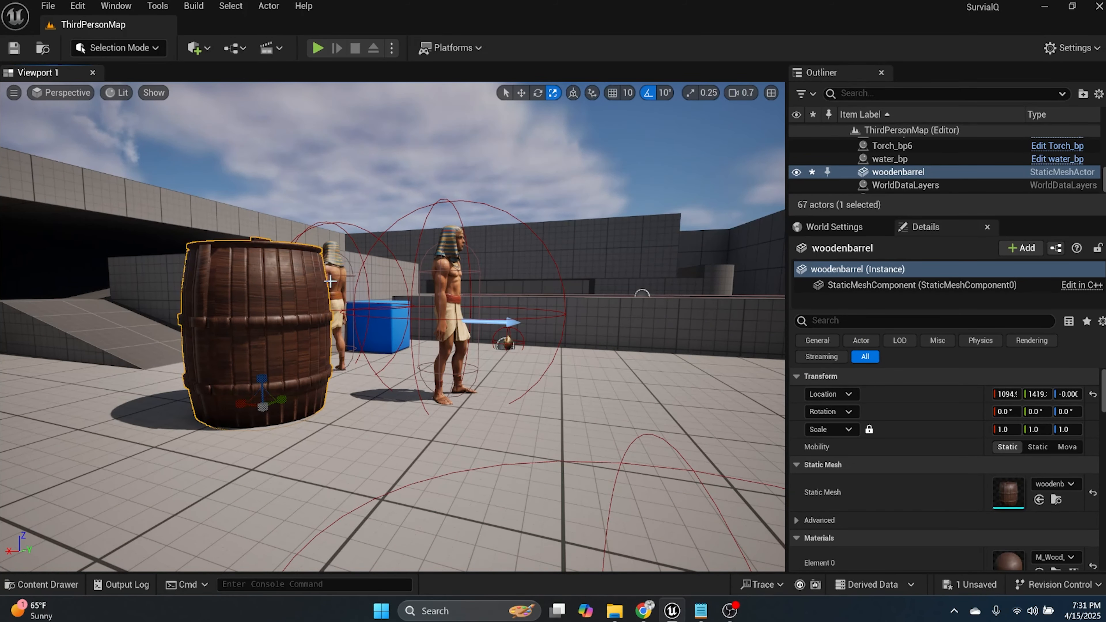
pyautogui.moveTo(263, 406); pyautogui.dragTo(250, 422)
pyautogui.scroll(3, 298, 376)
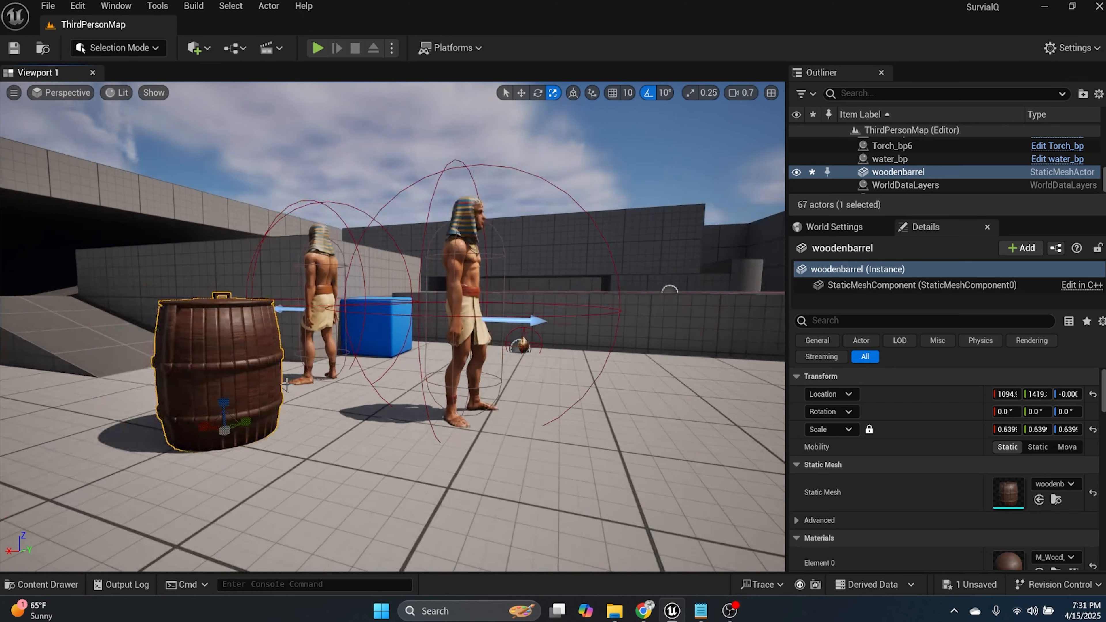
pyautogui.moveTo(227, 433)
pyautogui.mouseDown()
pyautogui.moveTo(234, 412)
pyautogui.moveTo(228, 434)
pyautogui.mouseUp()
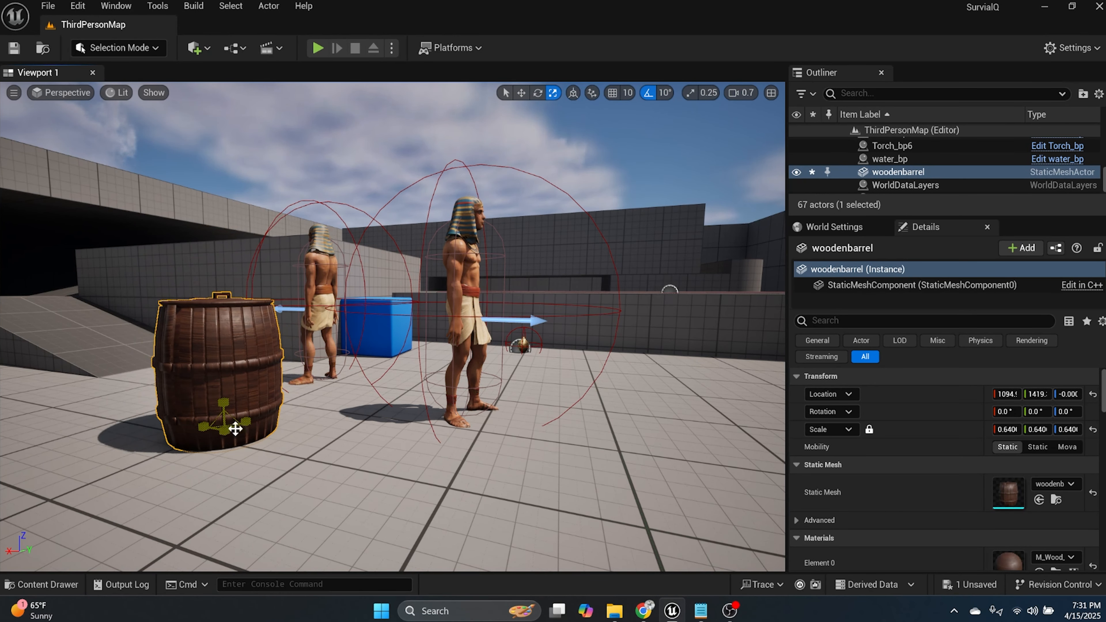
pyautogui.click(13, 48)
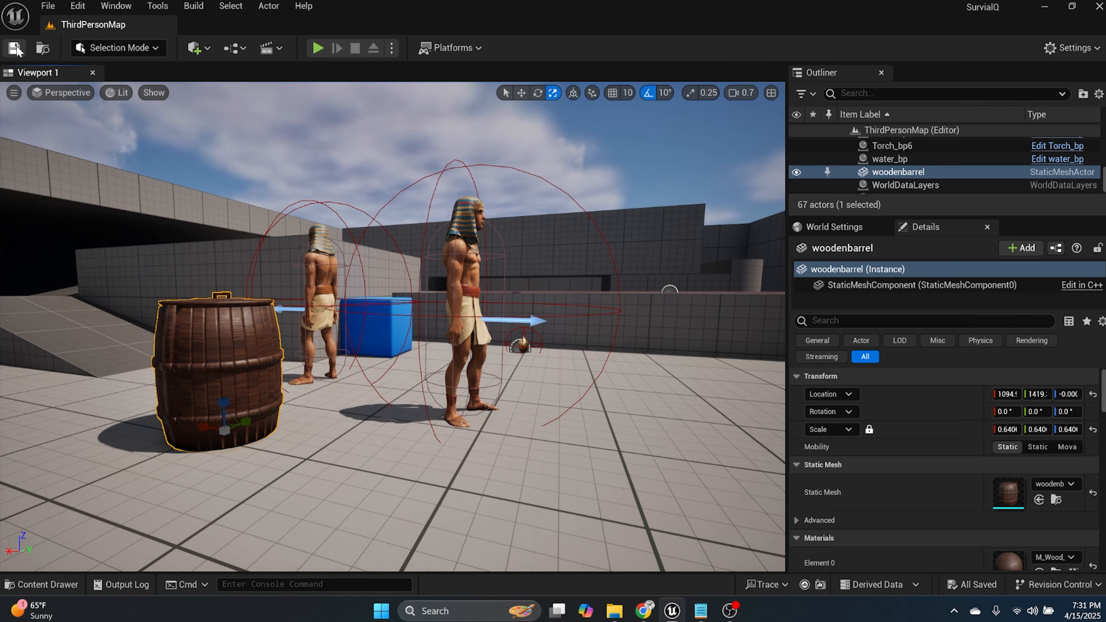
# - Switch the editor to Fracture mode with the wooden barrel still selected
pyautogui.scroll(2, 466, 409)
pyautogui.press('f')
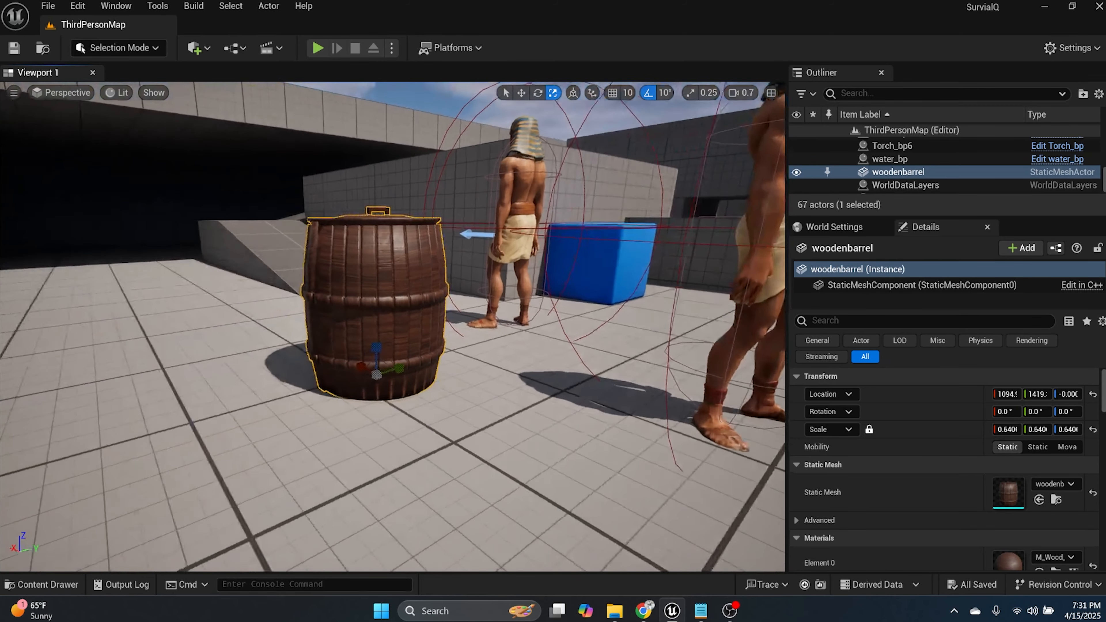
pyautogui.moveTo(403, 338)
pyautogui.mouseDown(button='right')
pyautogui.moveTo(331, 338)
pyautogui.moveTo(402, 338)
pyautogui.mouseUp(button='right')
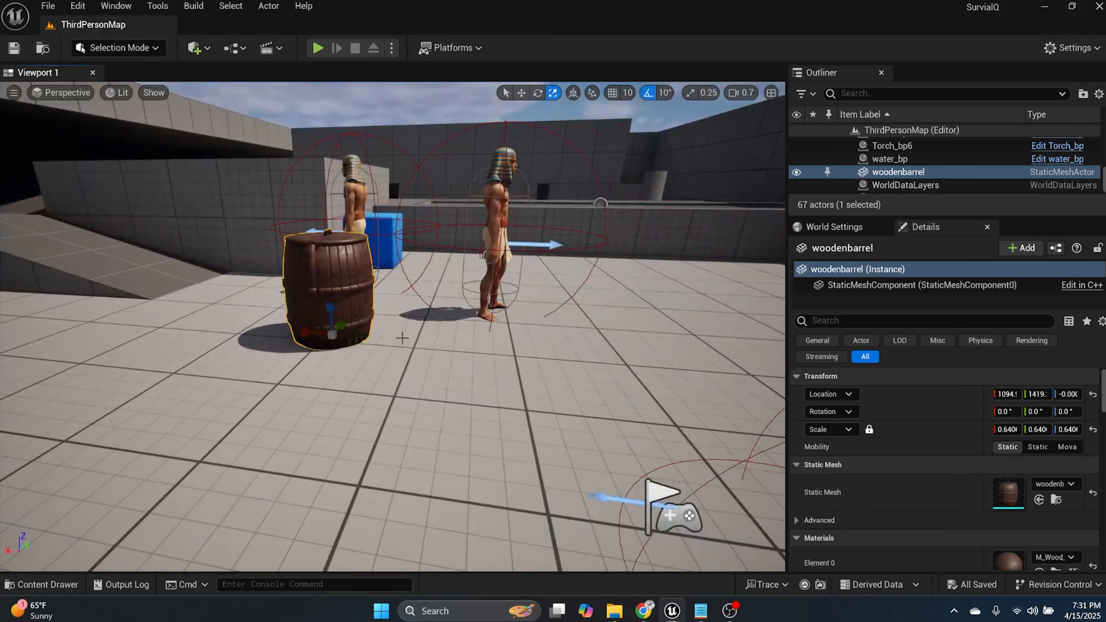
pyautogui.click(131, 49)
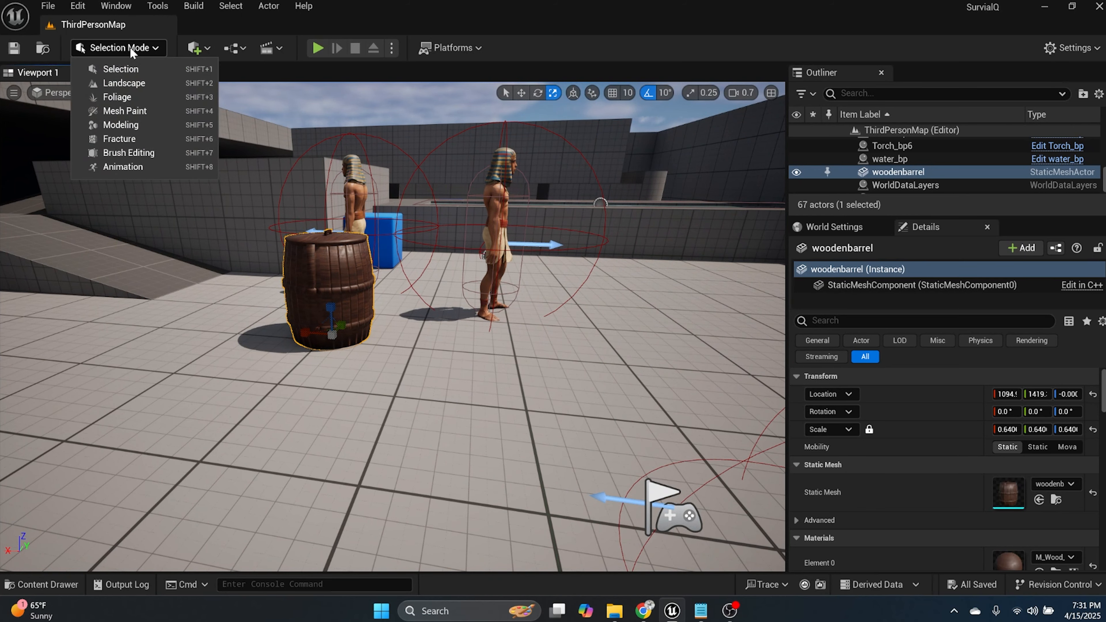
pyautogui.click(131, 147)
# - Create a new geometry collection named GC_woodenbarrel from the barrel in the breakables folder, leaving Split Meshes off
pyautogui.scroll(5, 652, 289)
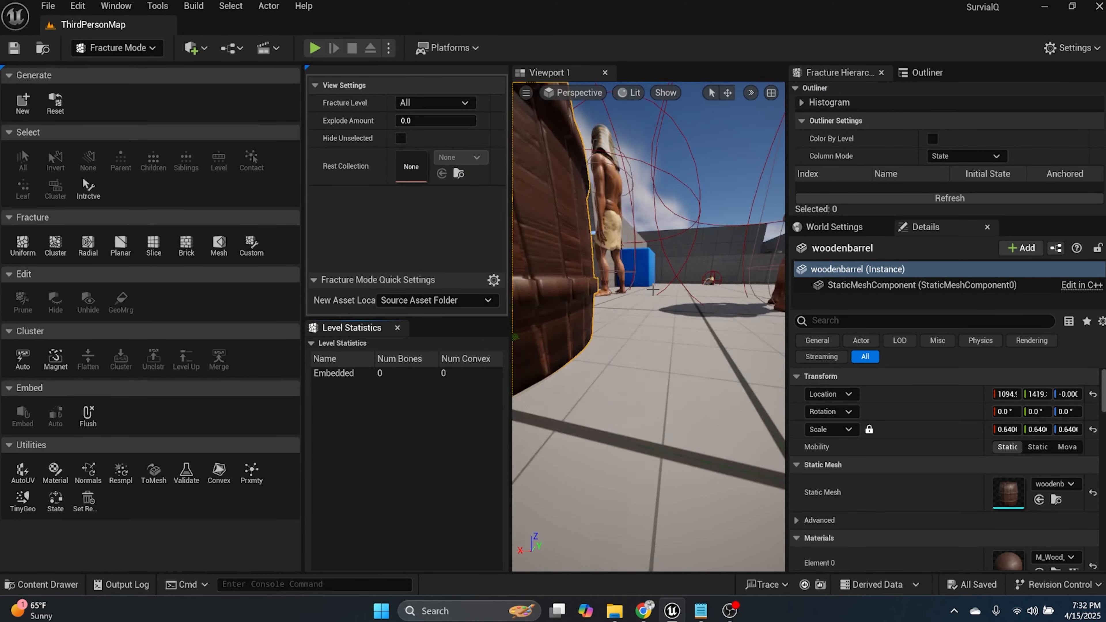
pyautogui.scroll(-5, 653, 290)
pyautogui.scroll(5, 641, 286)
pyautogui.scroll(-3, 641, 285)
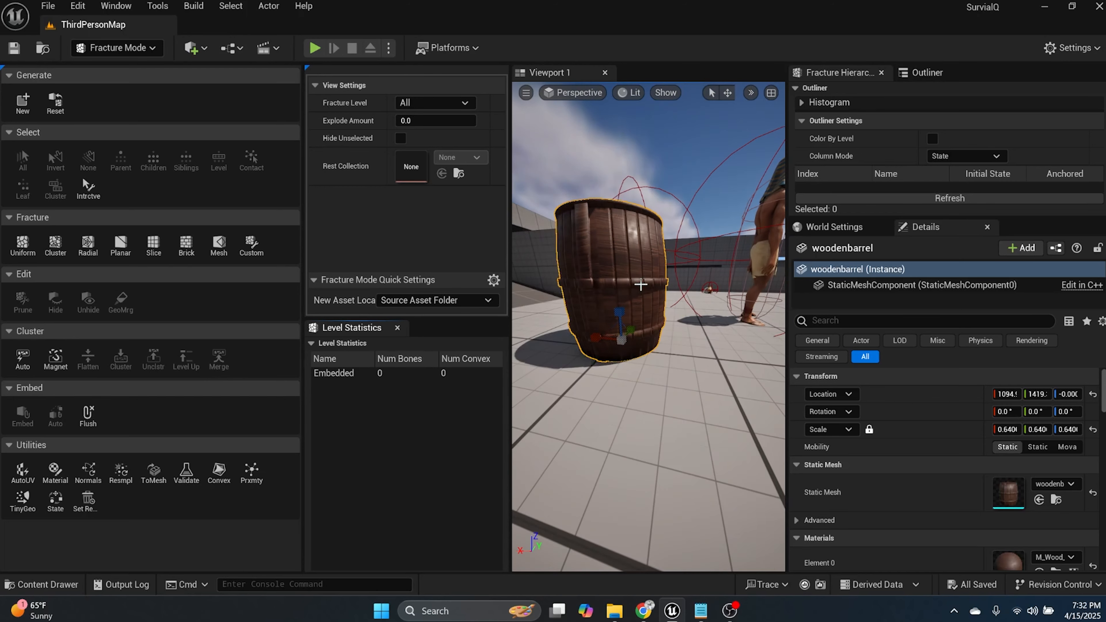
pyautogui.scroll(-2, 641, 285)
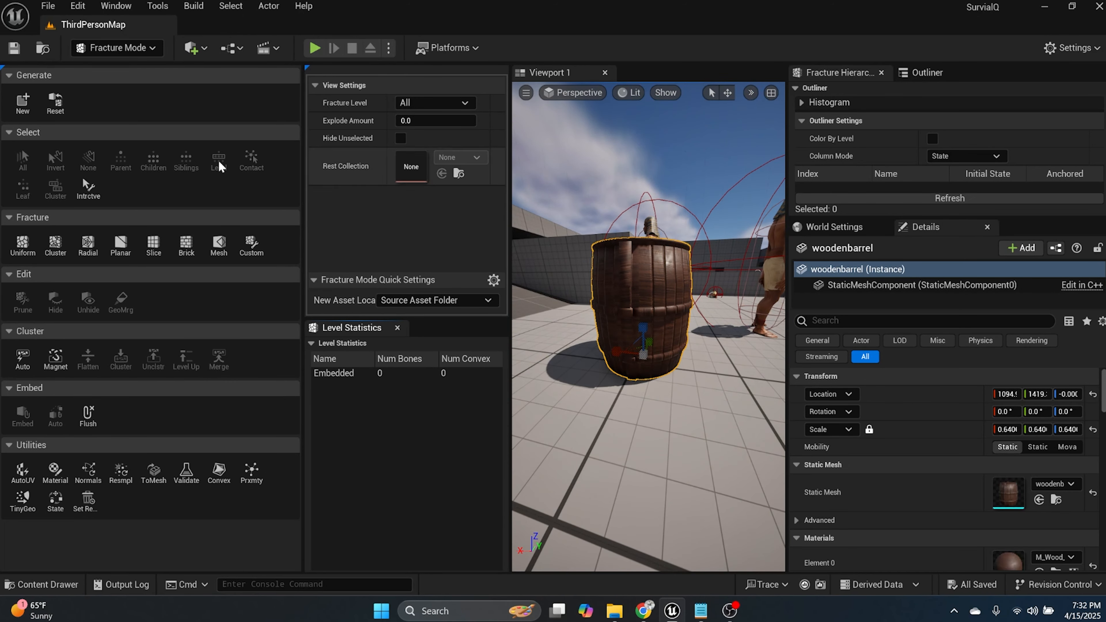
pyautogui.click(21, 107)
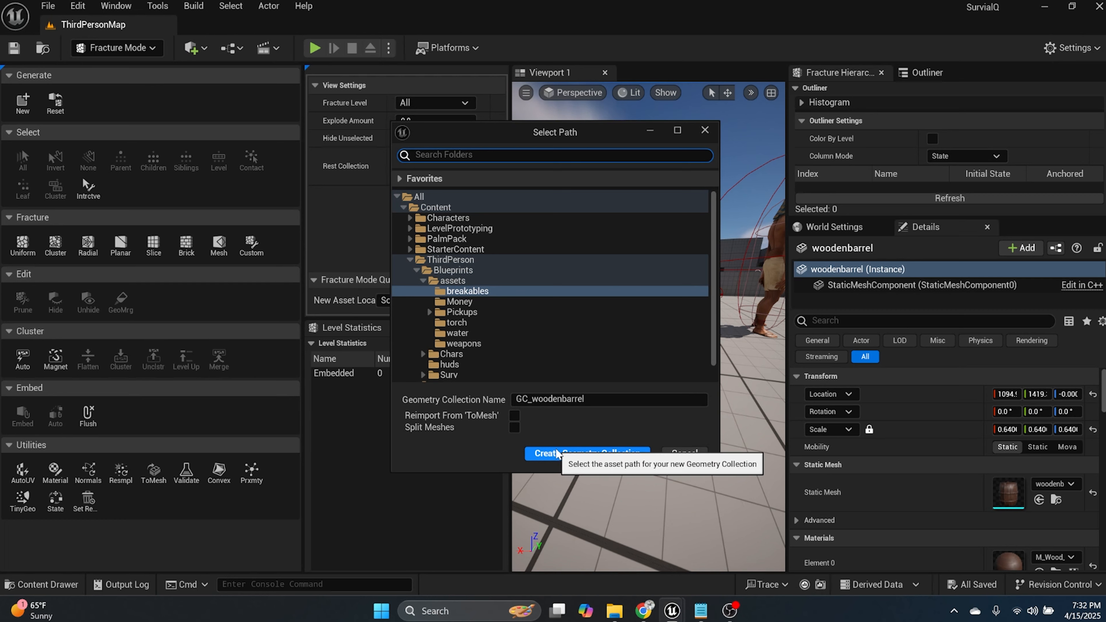
pyautogui.click(592, 455)
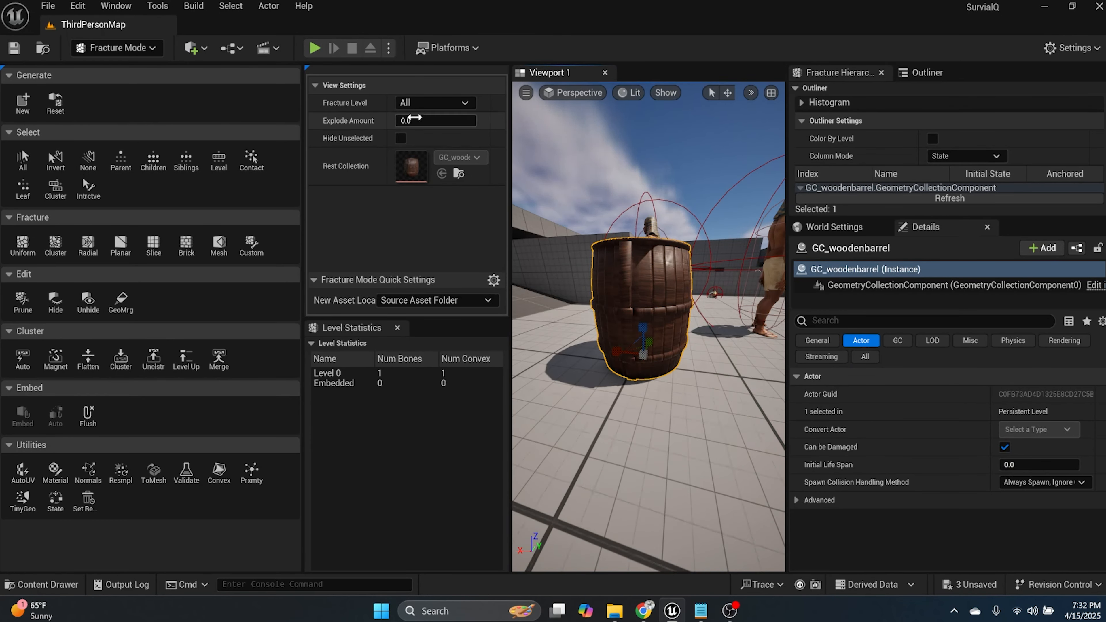
# - Fracture the barrel's geometry collection with a Uniform Voronoi pattern using 20 minimum and 20 maximum sites
pyautogui.moveTo(644, 316)
pyautogui.mouseDown(button='right')
pyautogui.moveTo(688, 311)
pyautogui.moveTo(658, 316)
pyautogui.mouseUp(button='right')
pyautogui.scroll(1, 644, 317)
pyautogui.scroll(-1, 643, 316)
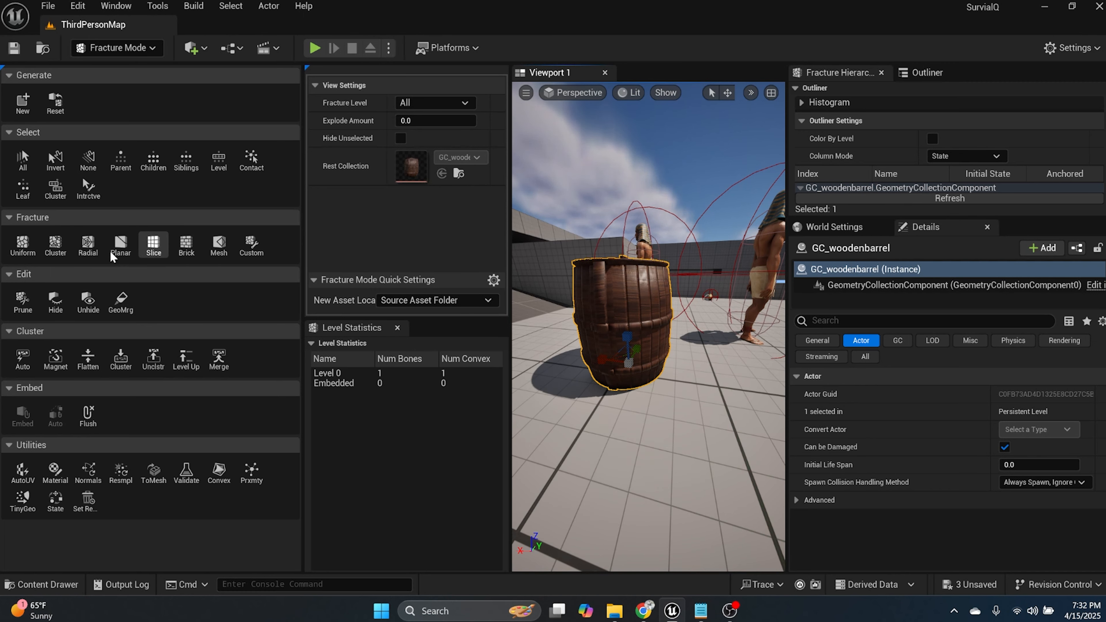
pyautogui.click(23, 246)
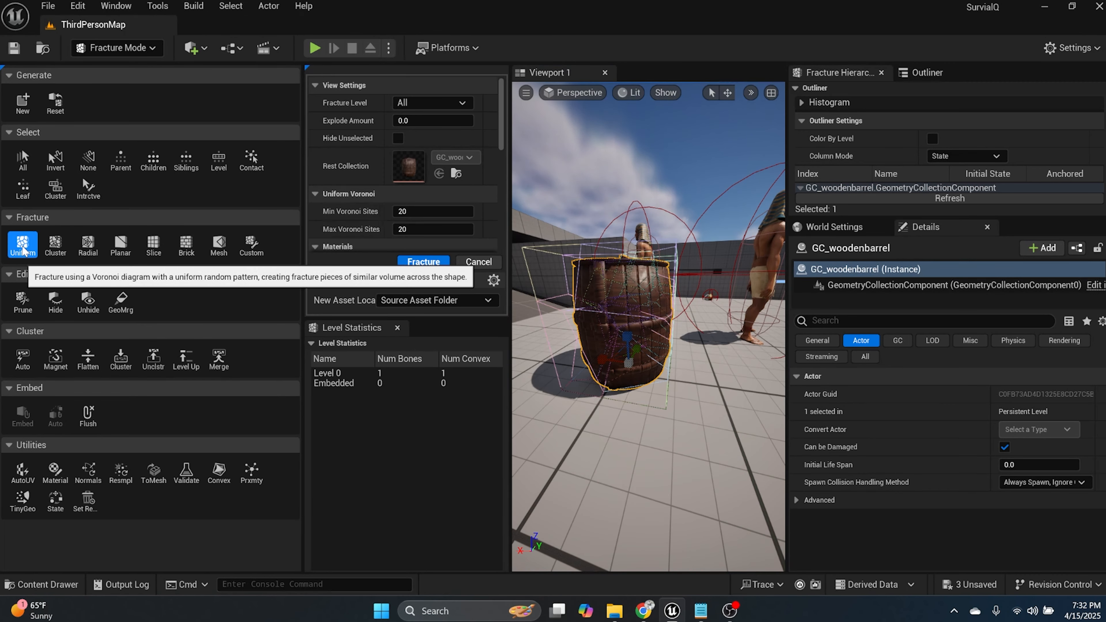
pyautogui.scroll(1, 629, 283)
pyautogui.scroll(-1, 628, 283)
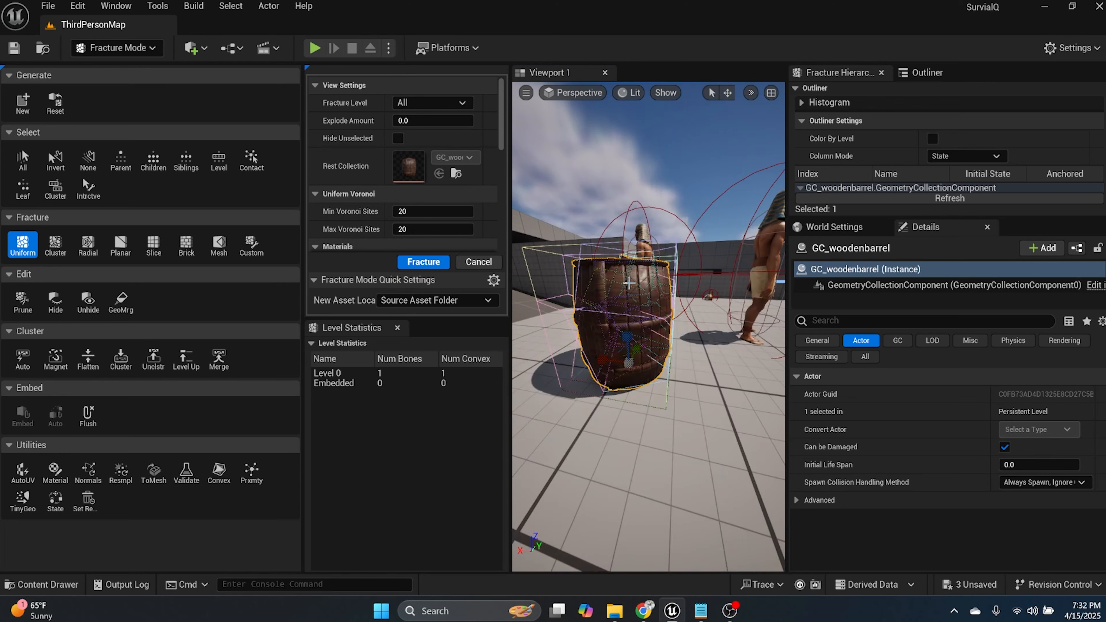
pyautogui.moveTo(629, 283)
pyautogui.mouseDown(button='middle')
pyautogui.moveTo(603, 283)
pyautogui.moveTo(629, 283)
pyautogui.mouseUp(button='middle')
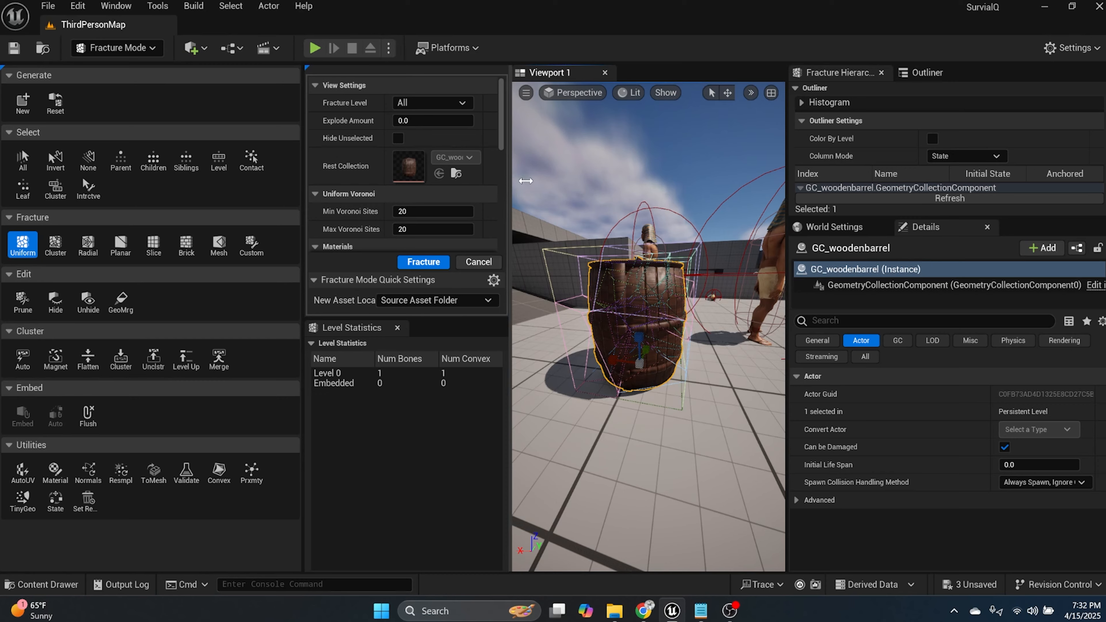
pyautogui.moveTo(525, 180)
pyautogui.mouseDown()
pyautogui.moveTo(489, 187)
pyautogui.moveTo(517, 189)
pyautogui.mouseUp()
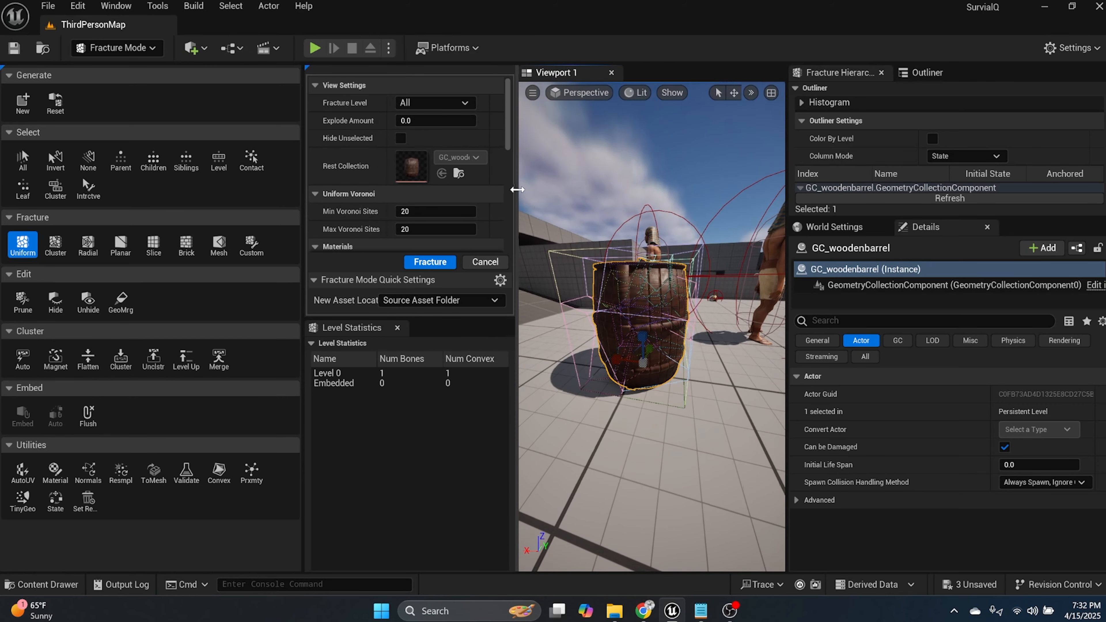
pyautogui.moveTo(657, 325); pyautogui.dragTo(645, 331, button='right')
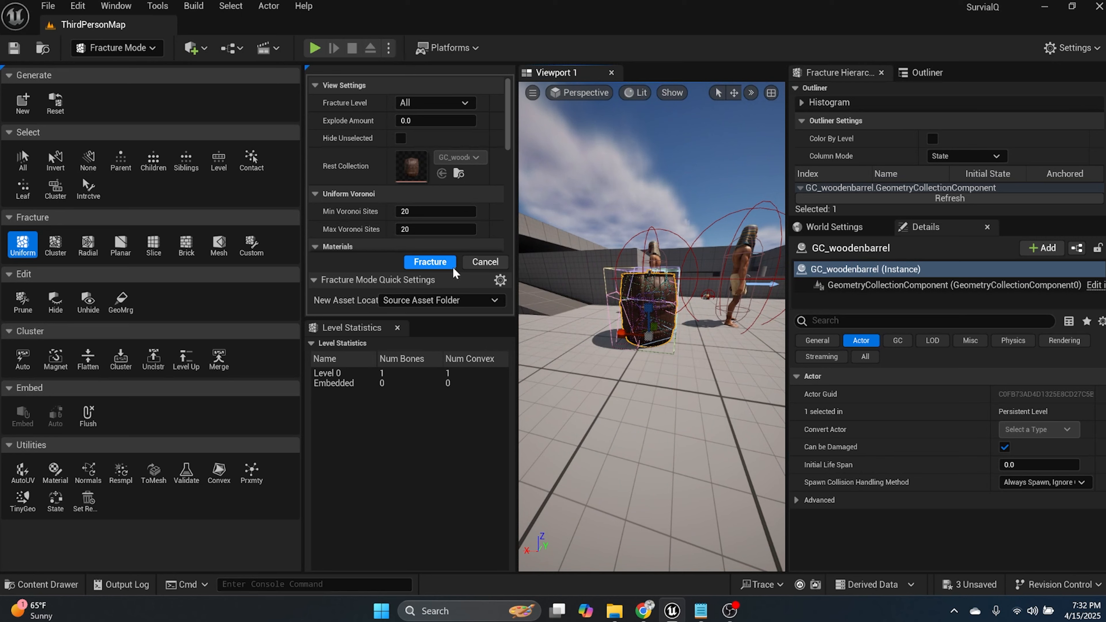
pyautogui.scroll(4, 608, 293)
pyautogui.scroll(-2, 608, 294)
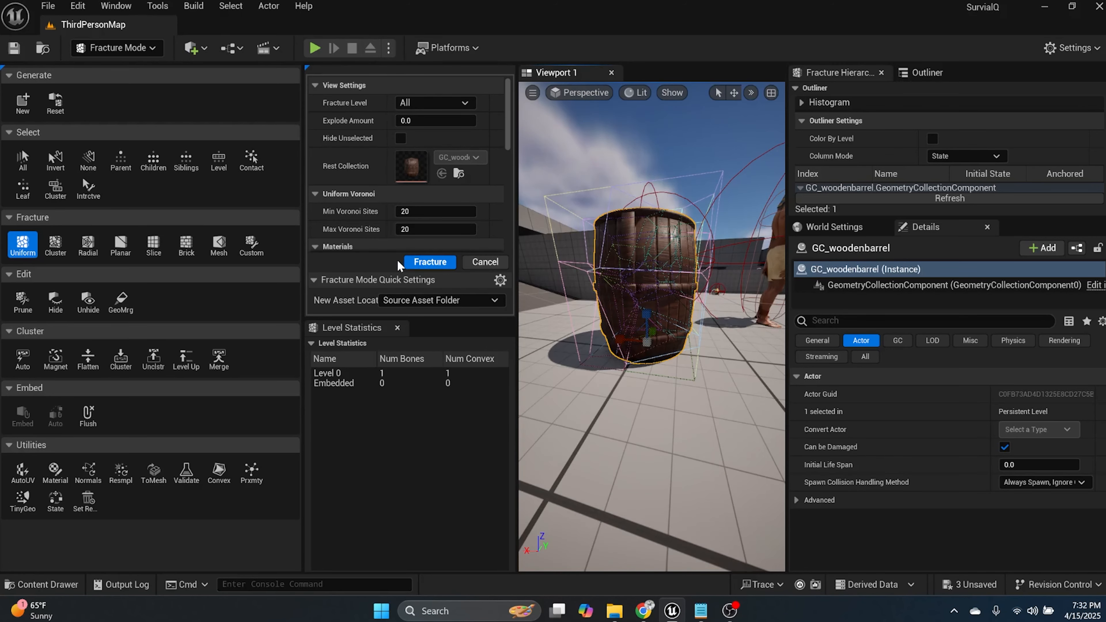
pyautogui.click(417, 264)
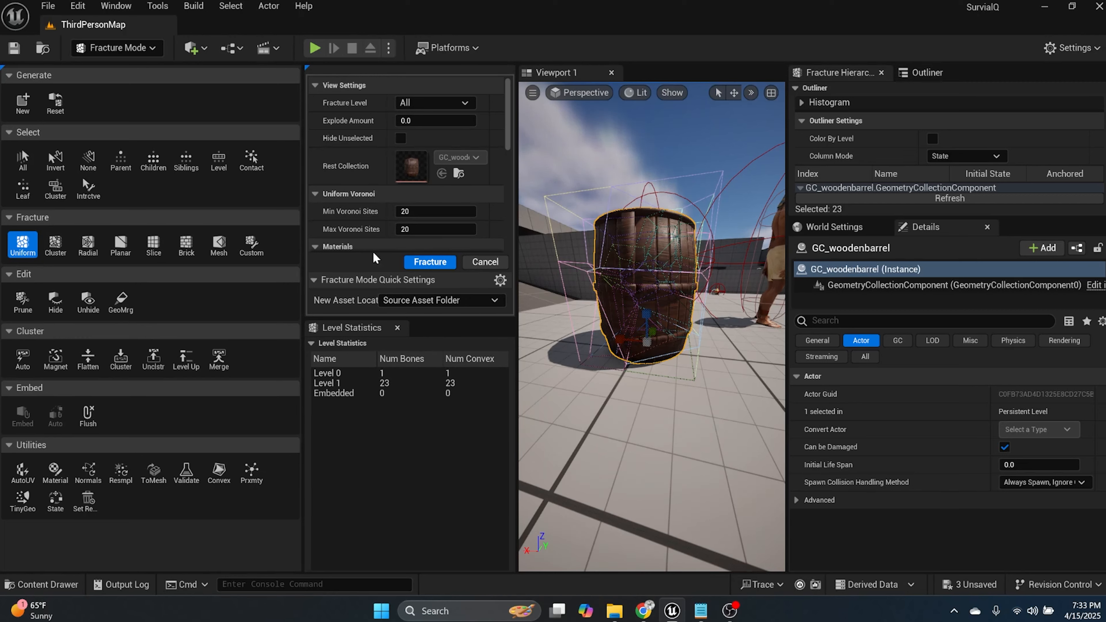
# - Set the Uniform fracture's random seed to 774 and fracture the barrel's pieces a second time
pyautogui.scroll(-5, 378, 243)
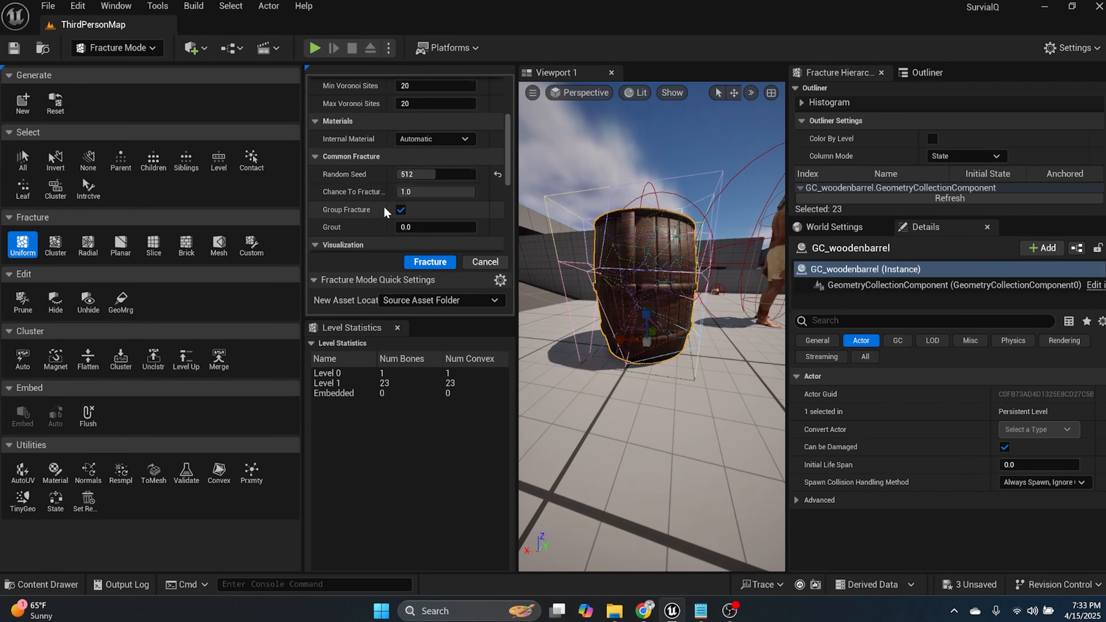
pyautogui.scroll(-4, 385, 212)
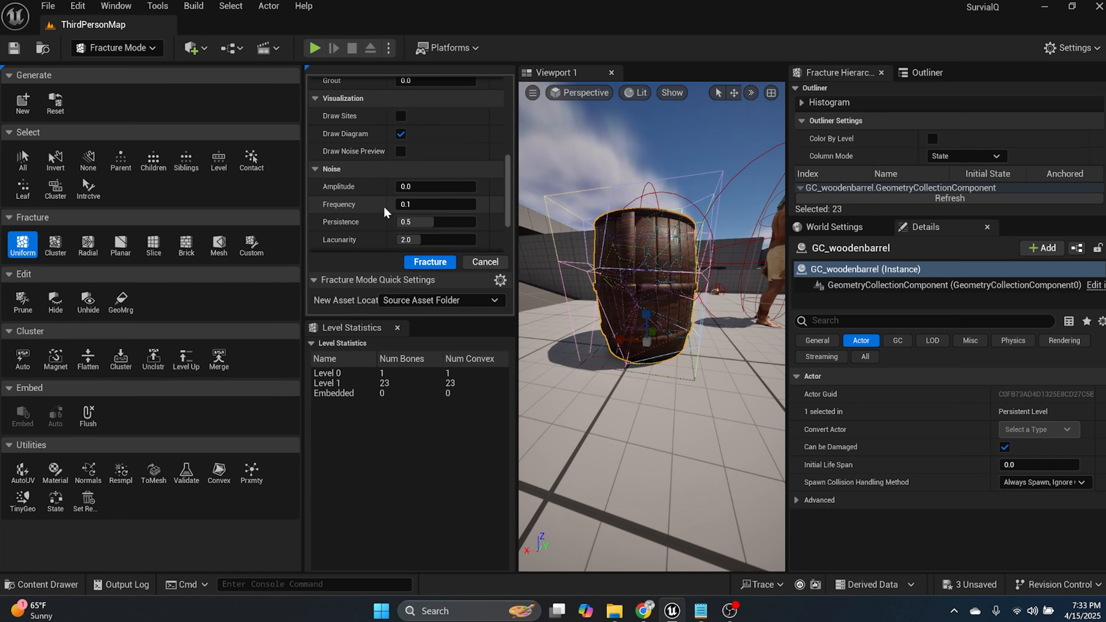
pyautogui.scroll(-3, 385, 212)
pyautogui.scroll(8, 385, 212)
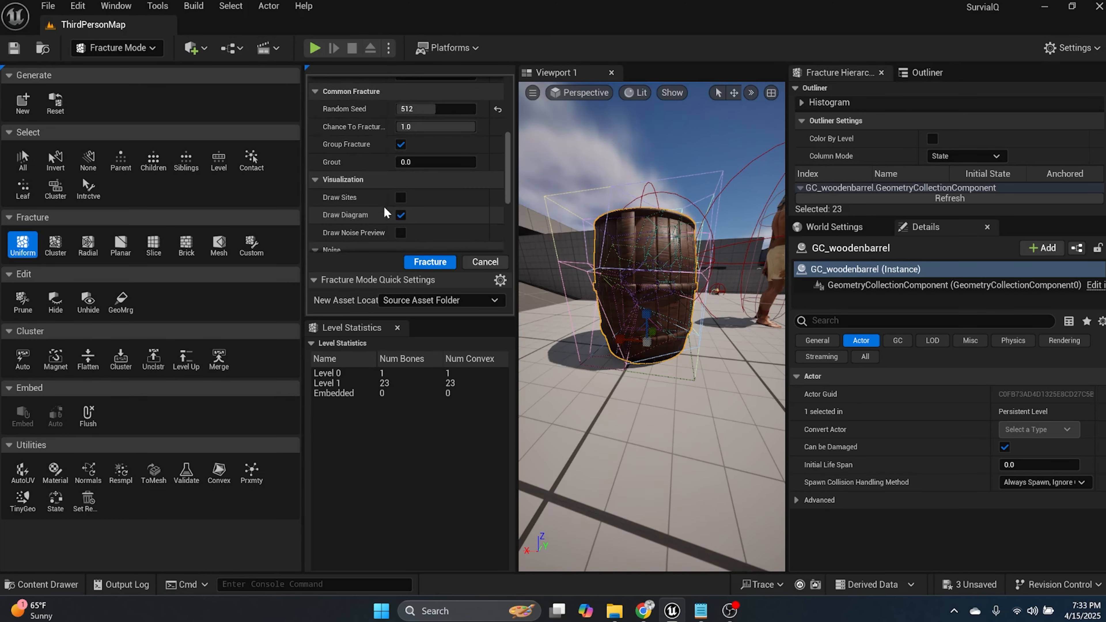
pyautogui.scroll(3, 386, 214)
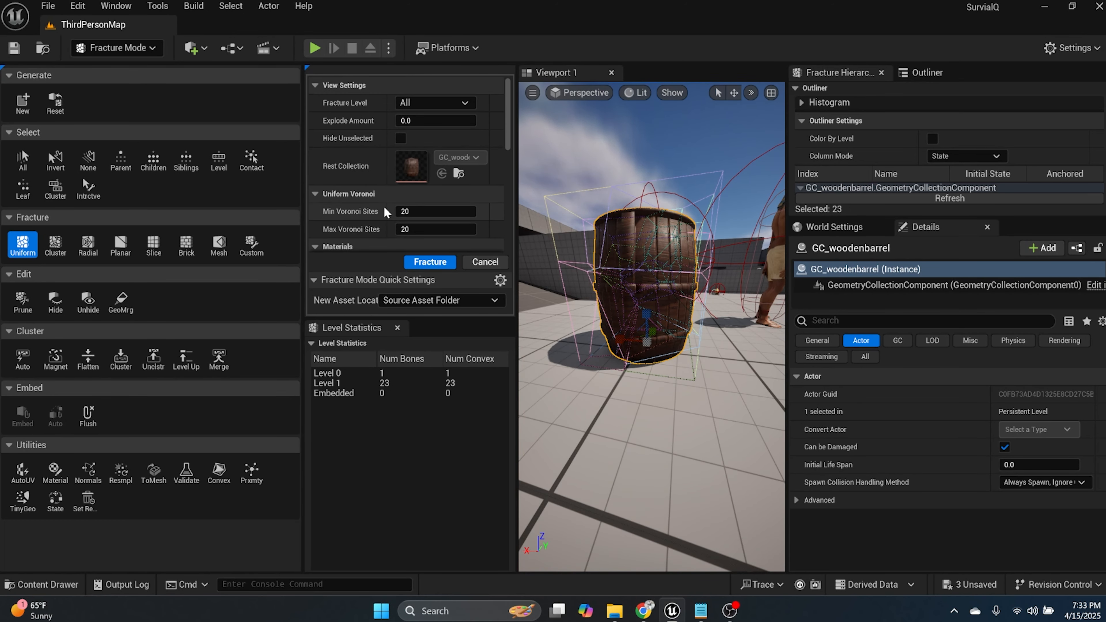
pyautogui.scroll(-3, 385, 213)
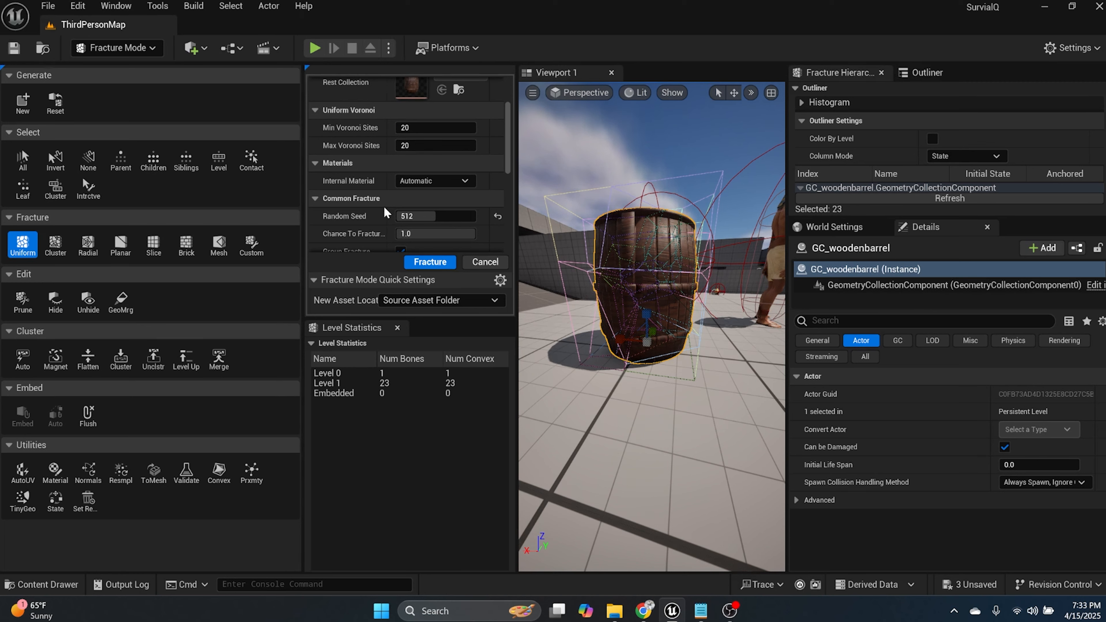
pyautogui.moveTo(437, 216)
pyautogui.mouseDown()
pyautogui.moveTo(420, 216)
pyautogui.moveTo(457, 216)
pyautogui.mouseUp()
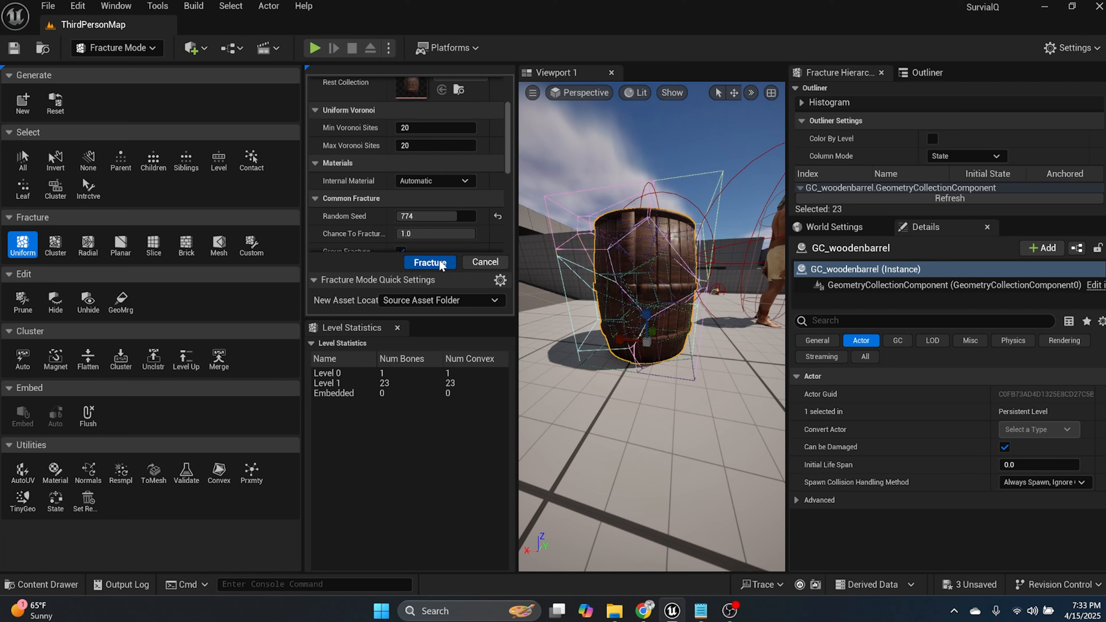
pyautogui.click(431, 261)
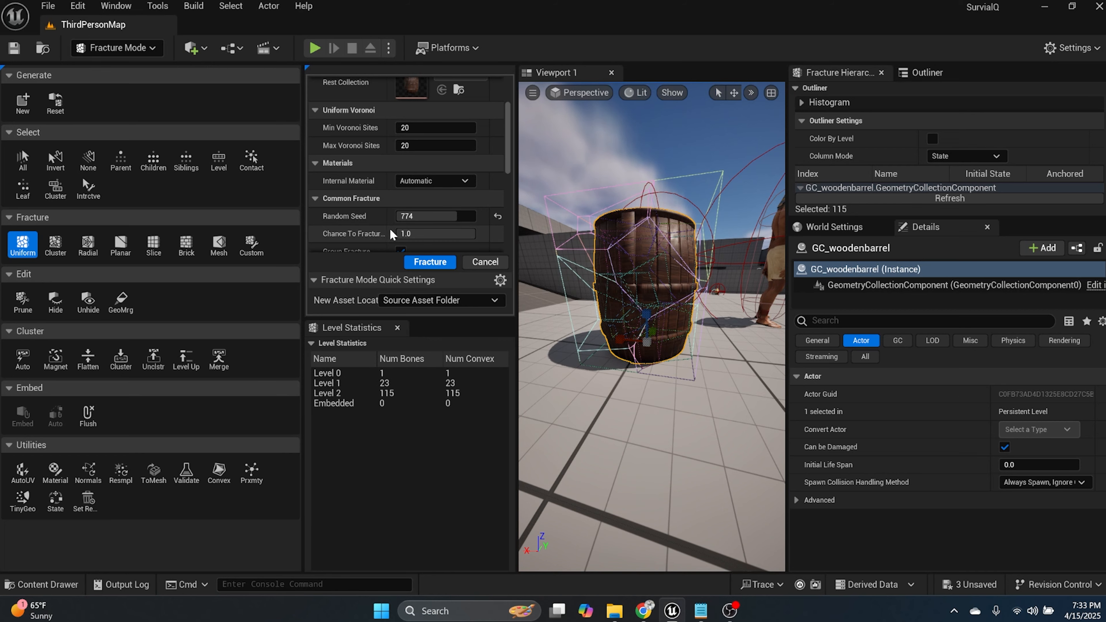
# - Return the editor from Fracture mode to Selection mode, with the whole barrel in view
pyautogui.click(132, 50)
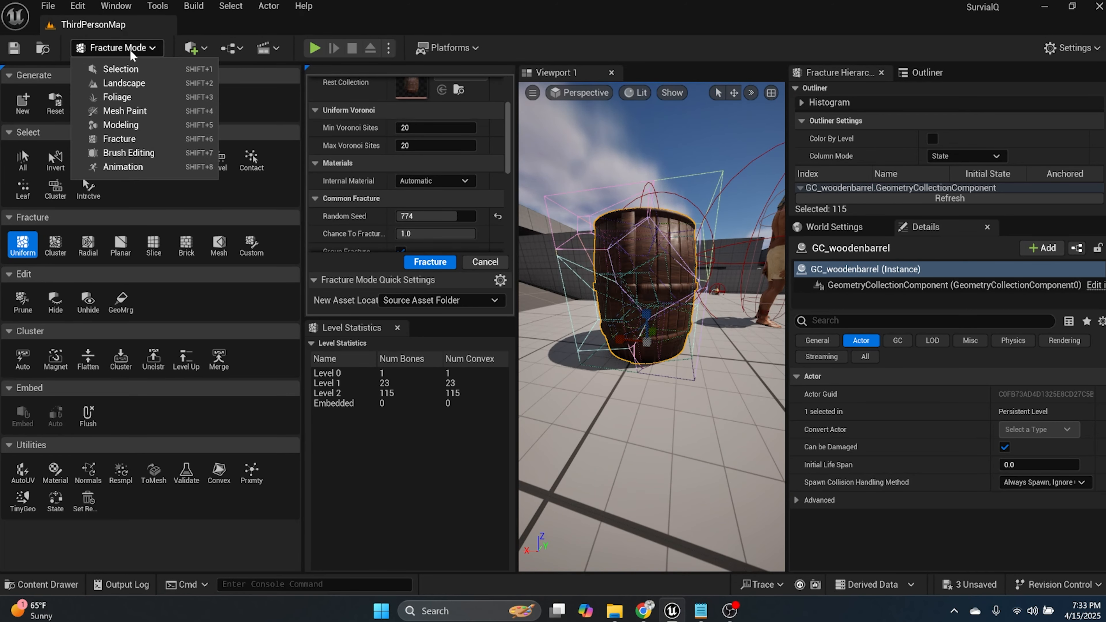
pyautogui.click(130, 70)
pyautogui.scroll(-5, 482, 271)
pyautogui.scroll(-4, 482, 272)
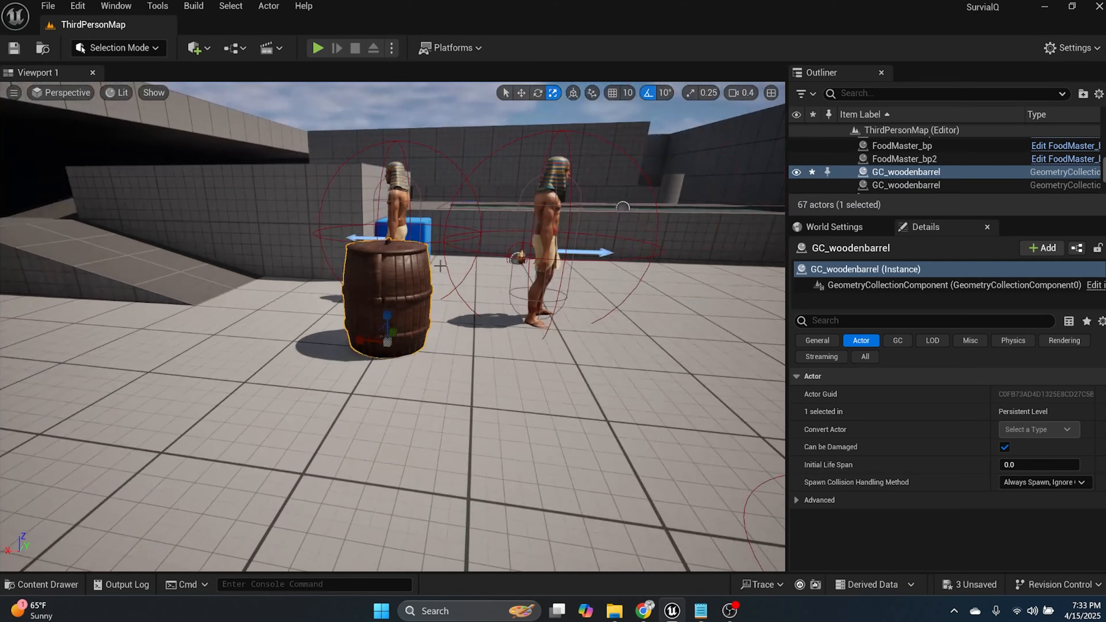
# - Browse to the woodenbarrel_woodenbarrel asset folder and delete the selected fractured barrel from the level
pyautogui.scroll(4, 441, 266)
pyautogui.scroll(-3, 408, 272)
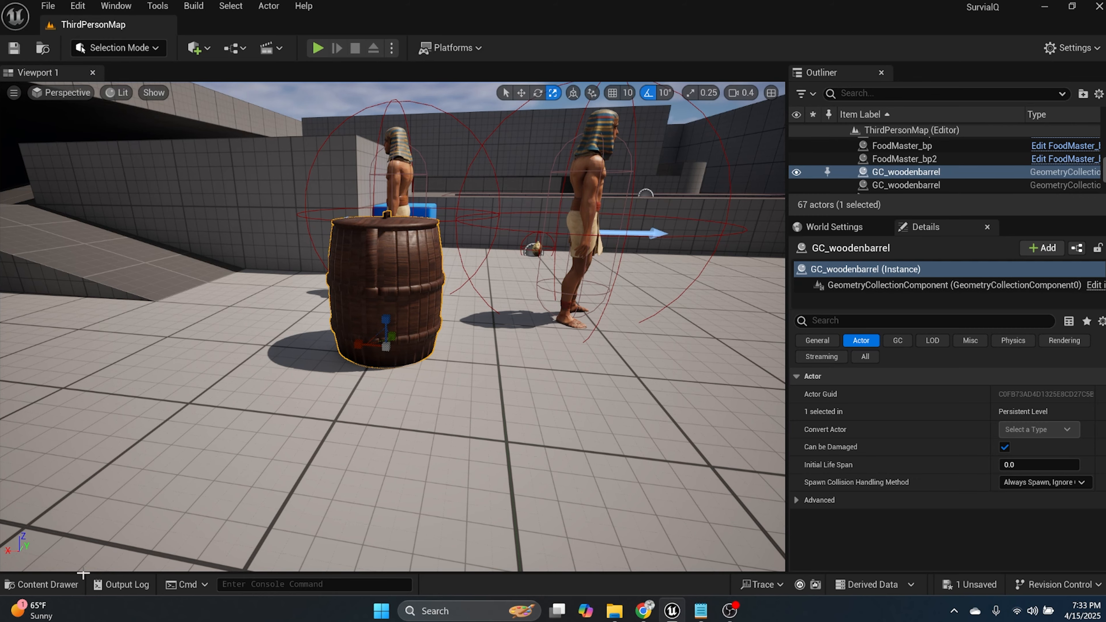
pyautogui.click(48, 584)
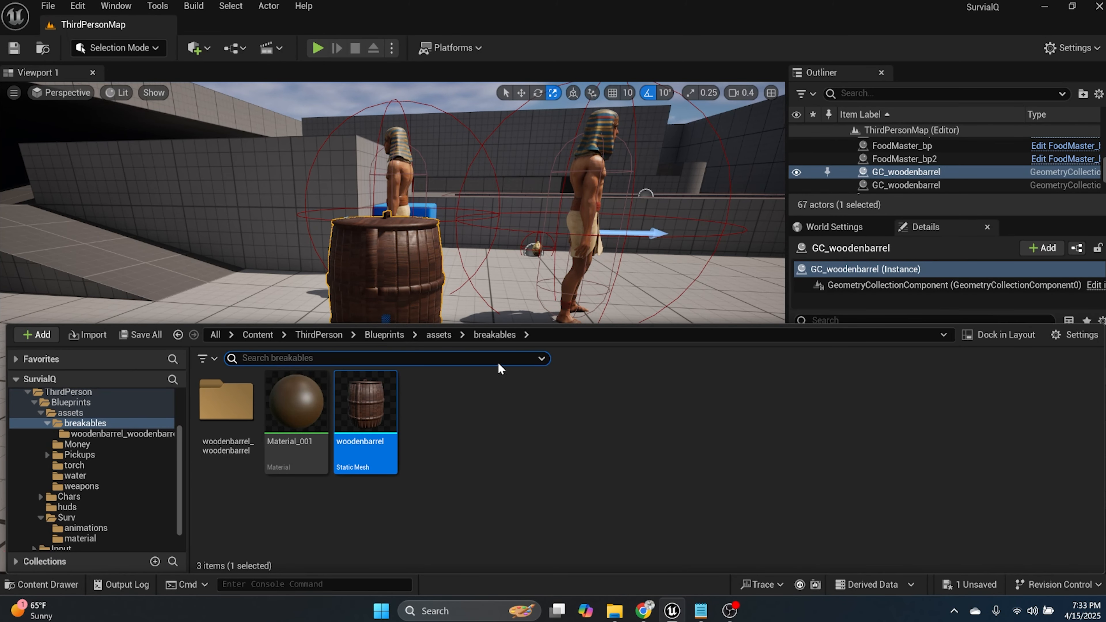
pyautogui.doubleClick(226, 402)
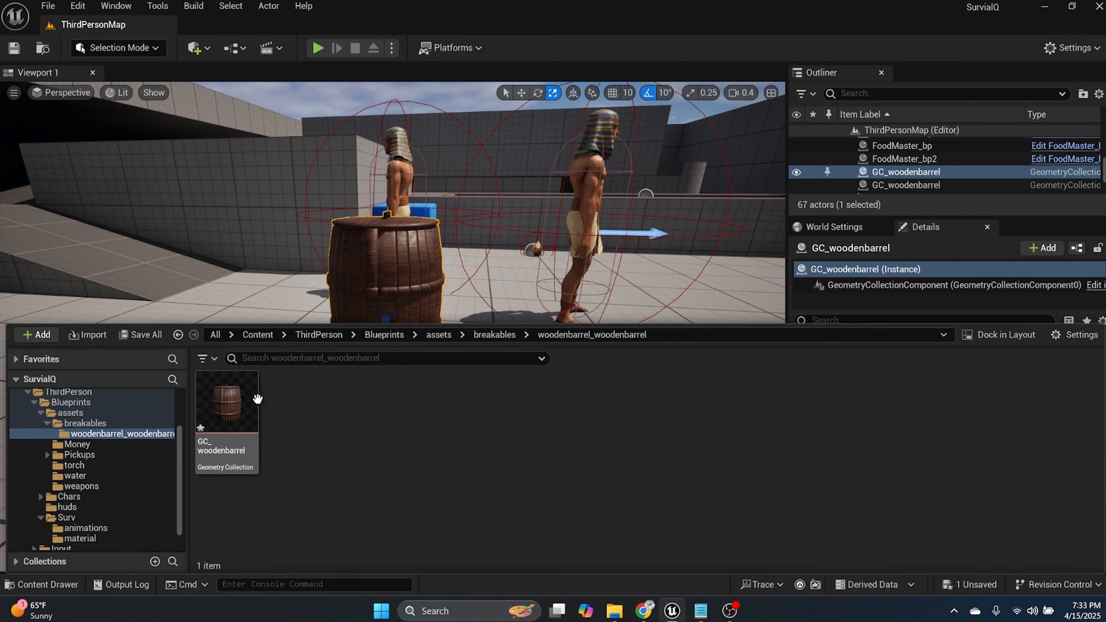
pyautogui.click(399, 281)
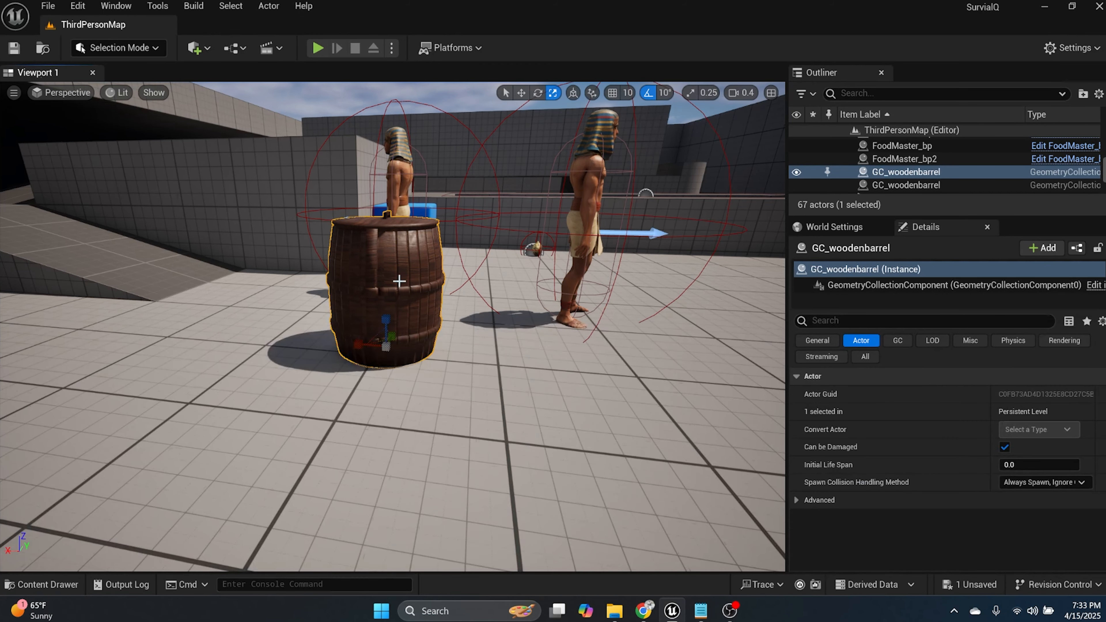
pyautogui.press('Delete')
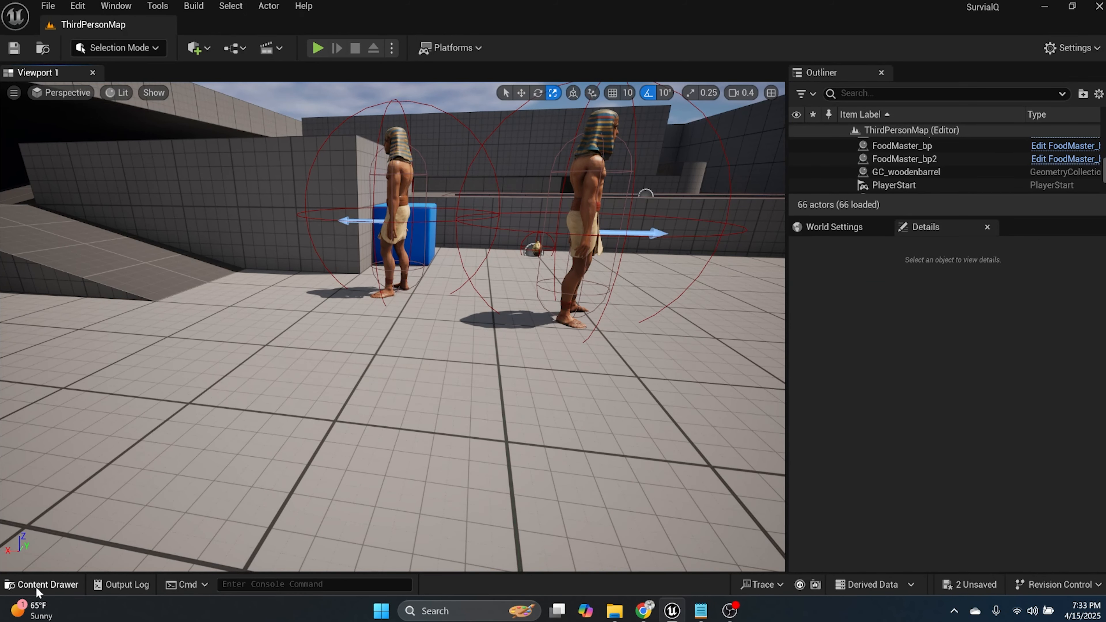
# - Open the GC_woodenbarrel geometry collection asset and enable Remove on Sleep in its Removal settings
pyautogui.click(36, 585)
pyautogui.doubleClick(244, 412)
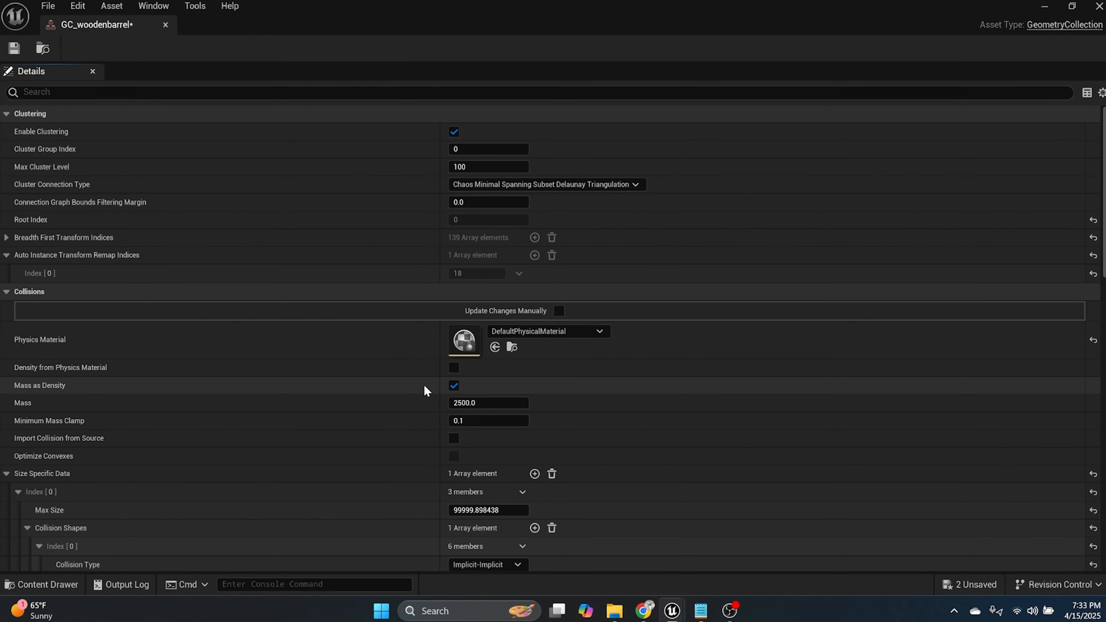
pyautogui.scroll(-3, 472, 385)
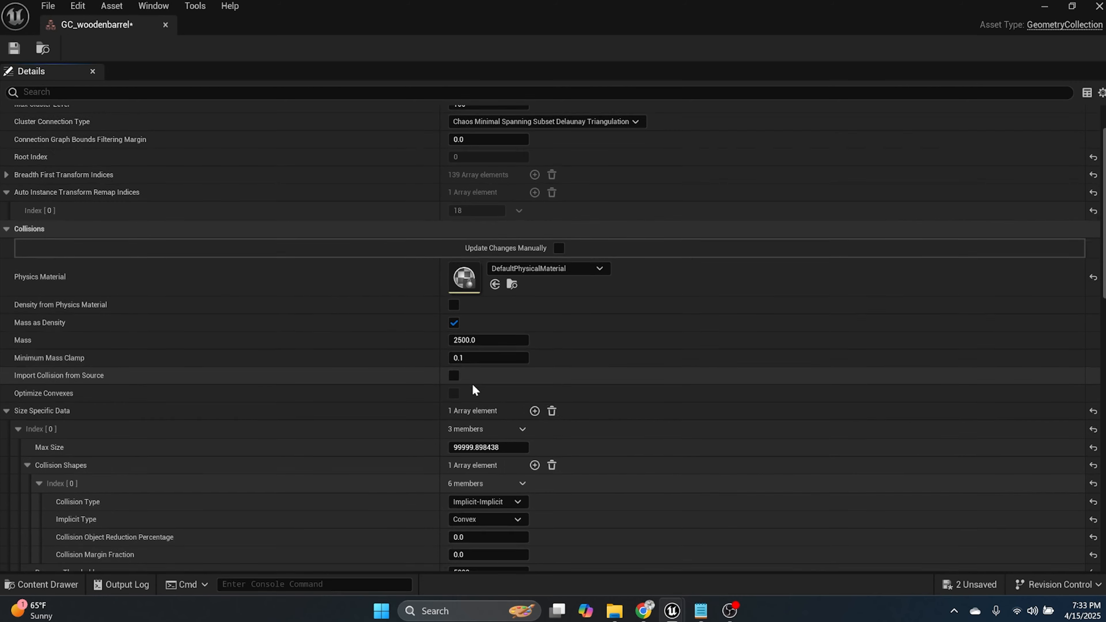
pyautogui.scroll(-5, 473, 389)
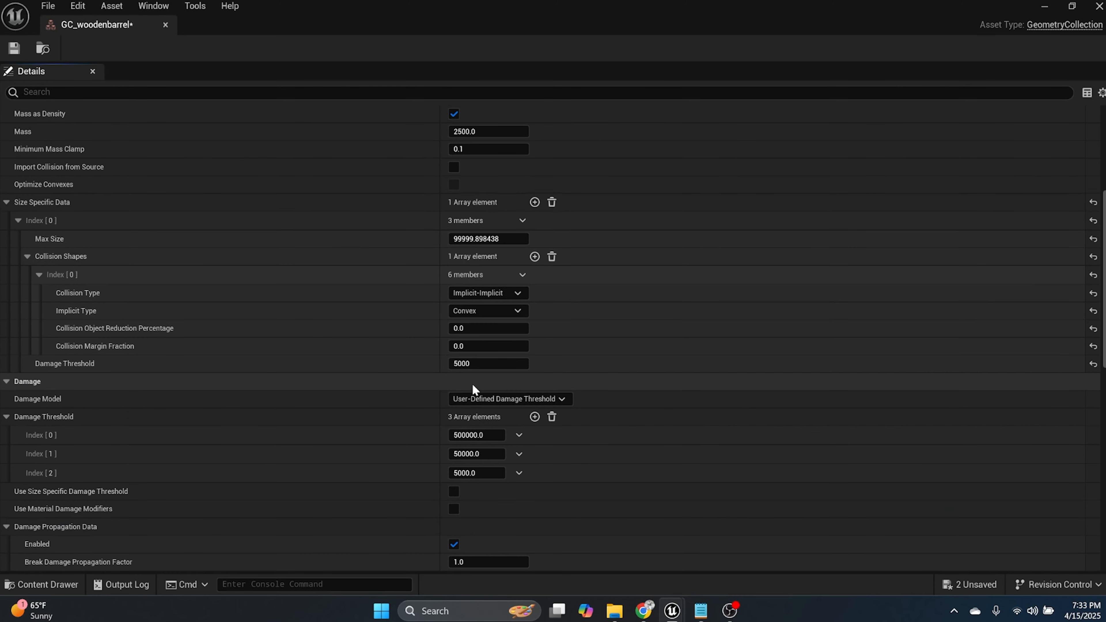
pyautogui.scroll(-1, 473, 389)
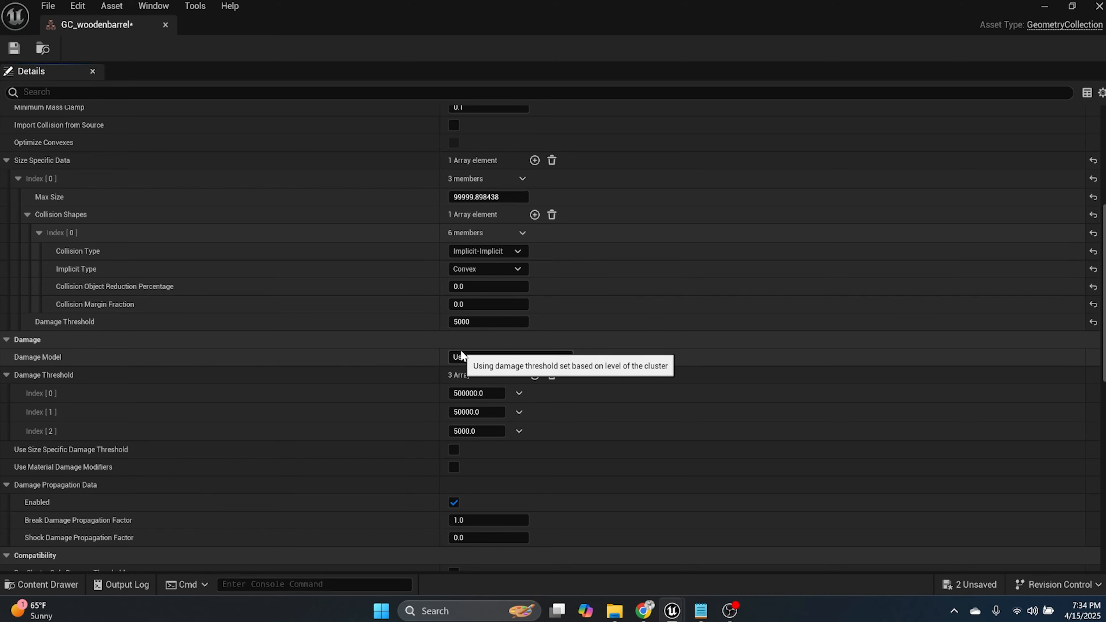
pyautogui.scroll(-7, 462, 356)
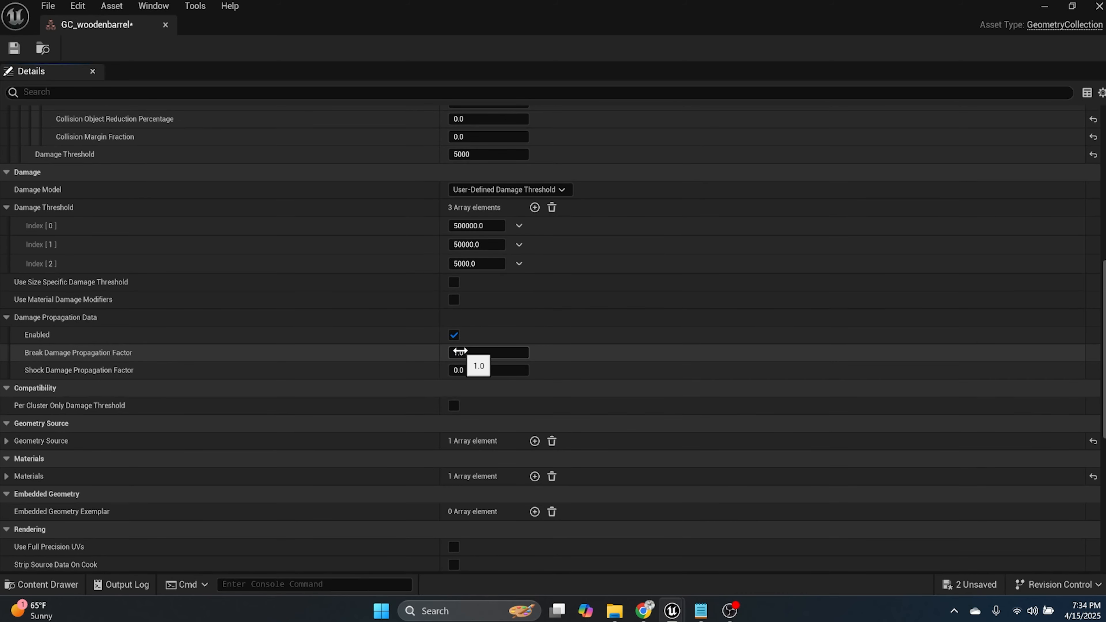
pyautogui.scroll(-4, 460, 352)
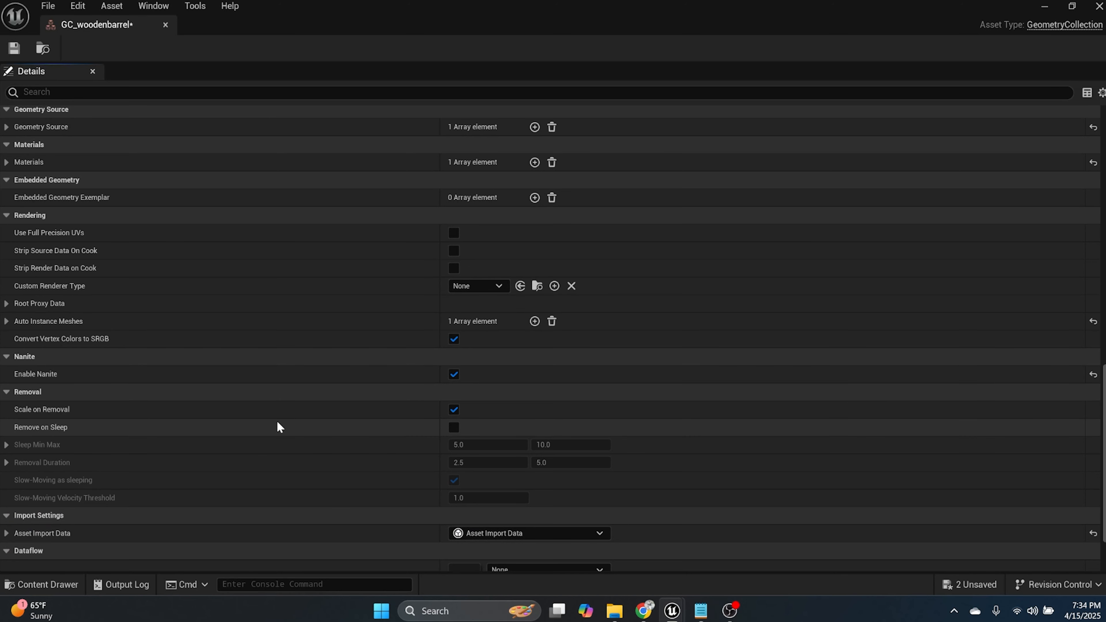
pyautogui.click(456, 427)
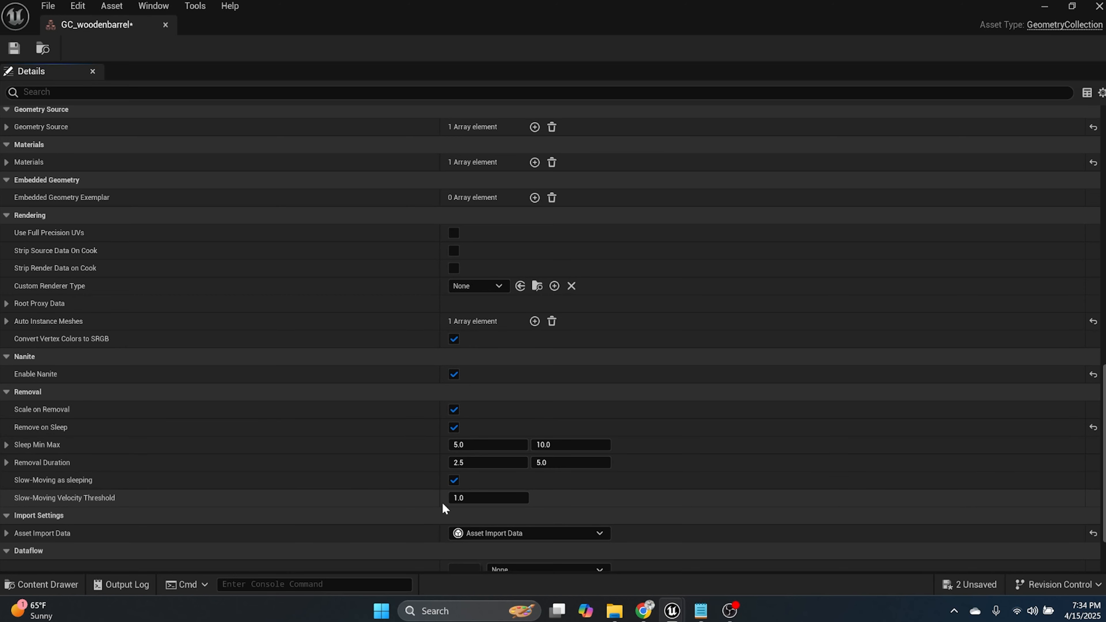
# - Set the Slow-Moving Velocity Threshold to 250, then save and close the GC_woodenbarrel asset
pyautogui.click(474, 499)
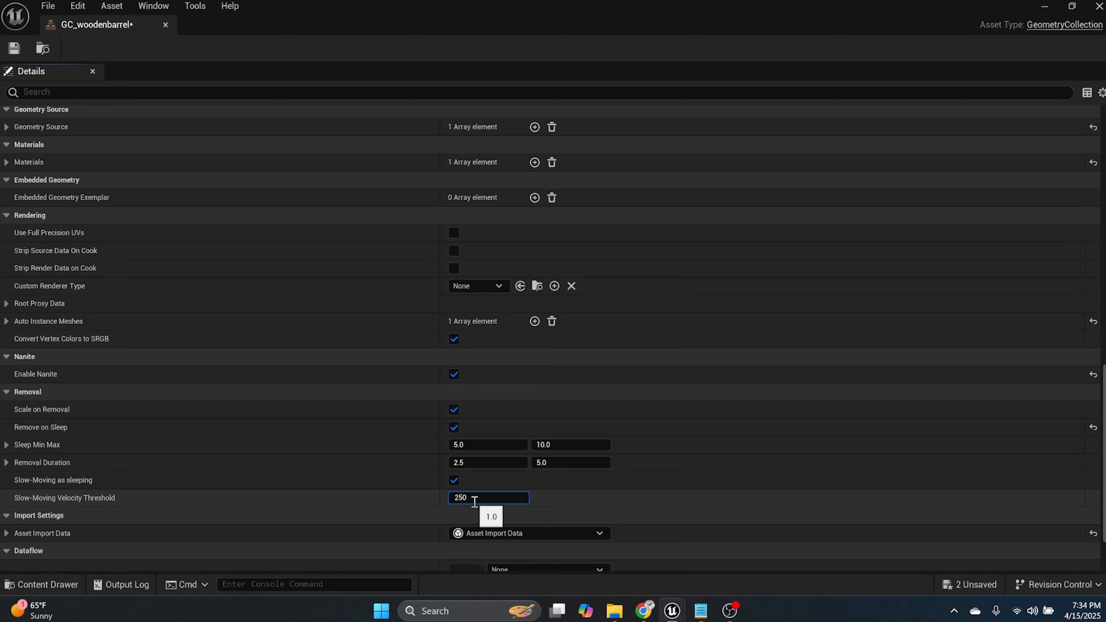
pyautogui.write('250')
pyautogui.press('Return')
pyautogui.scroll(-2, 485, 499)
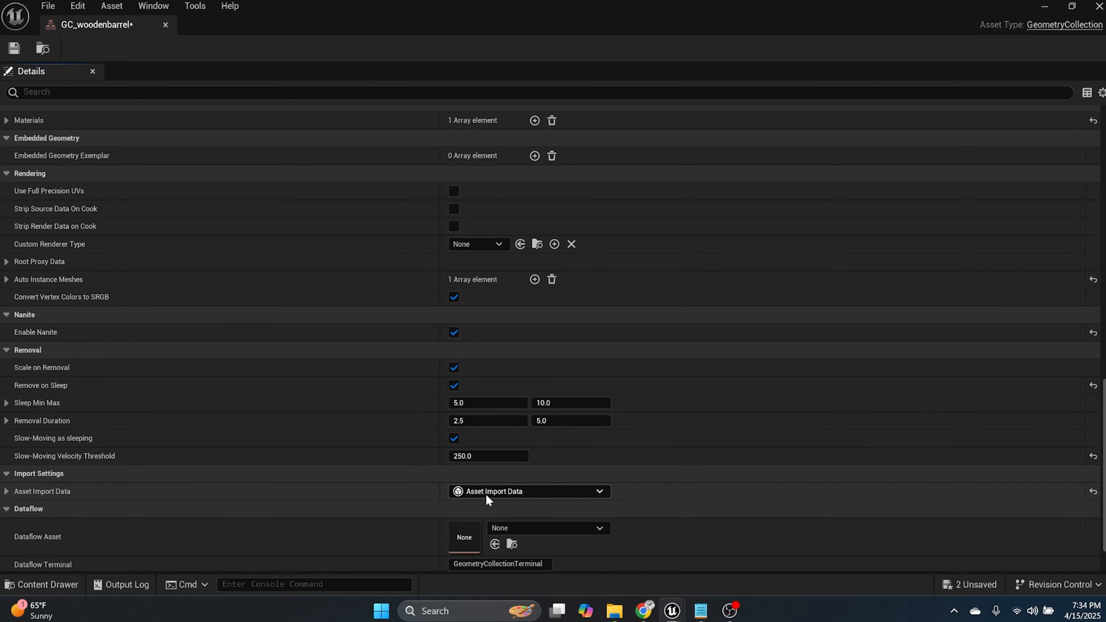
pyautogui.scroll(-3, 486, 494)
pyautogui.scroll(7, 486, 495)
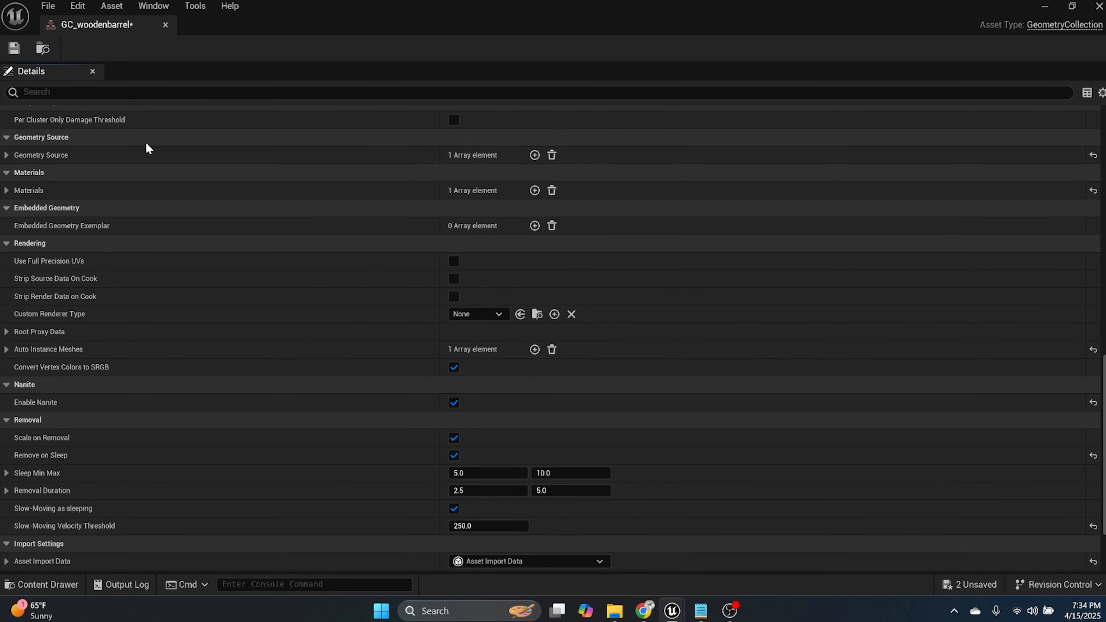
pyautogui.click(13, 48)
pyautogui.click(166, 24)
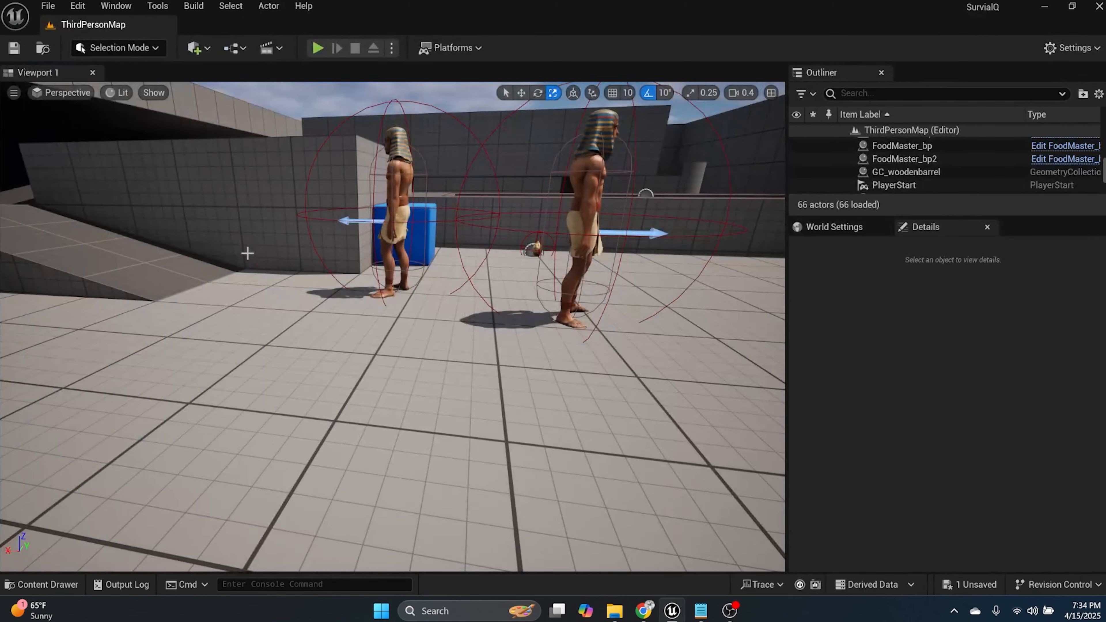
# - Create an Actor Blueprint class named Bp_barrel in the woodenbarrel_woodenbarrel folder
pyautogui.scroll(3, 247, 252)
pyautogui.click(72, 584)
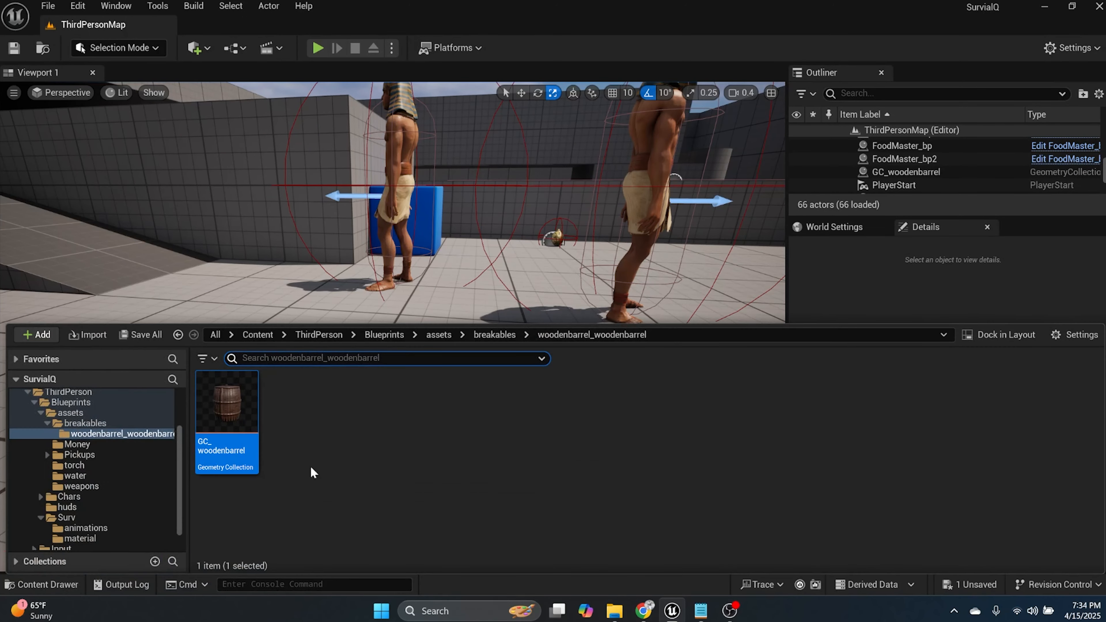
pyautogui.rightClick(297, 439)
pyautogui.click(376, 255)
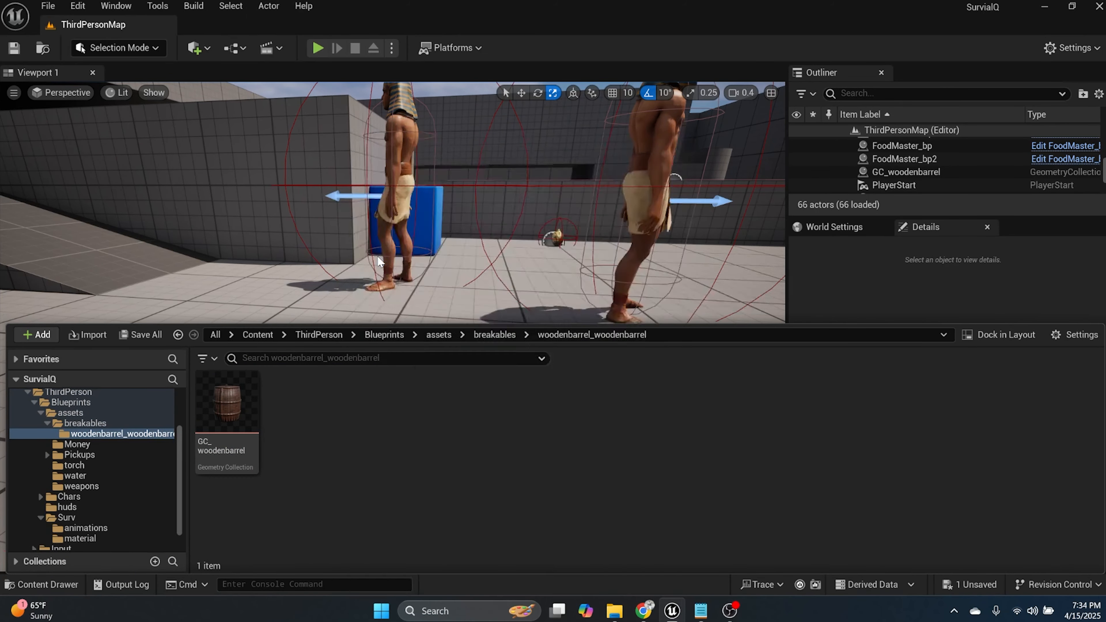
pyautogui.click(427, 186)
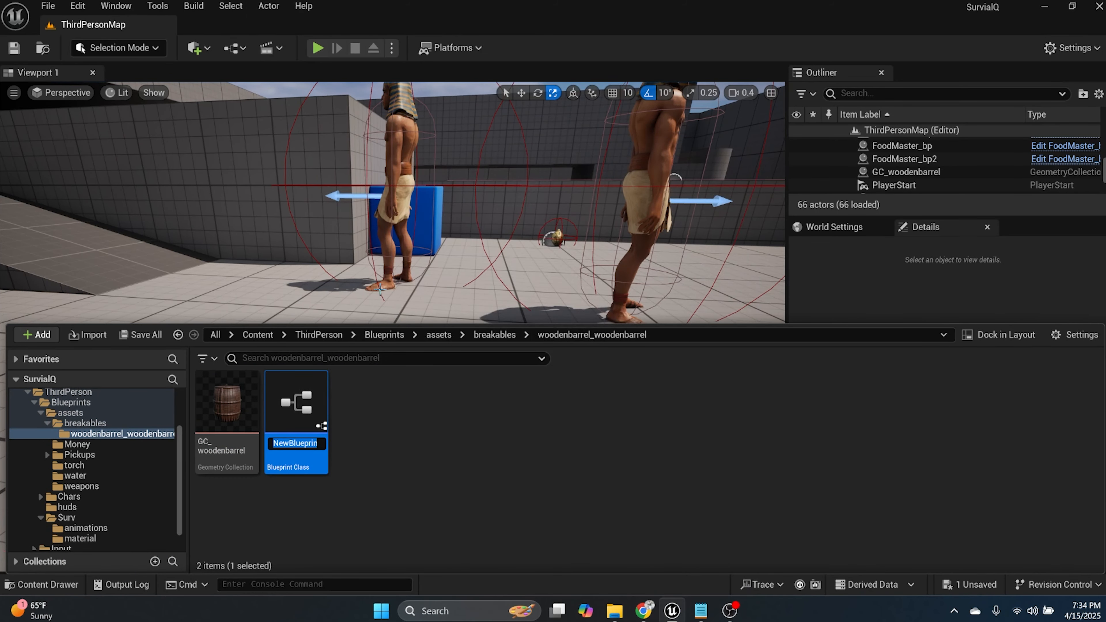
pyautogui.write('B')
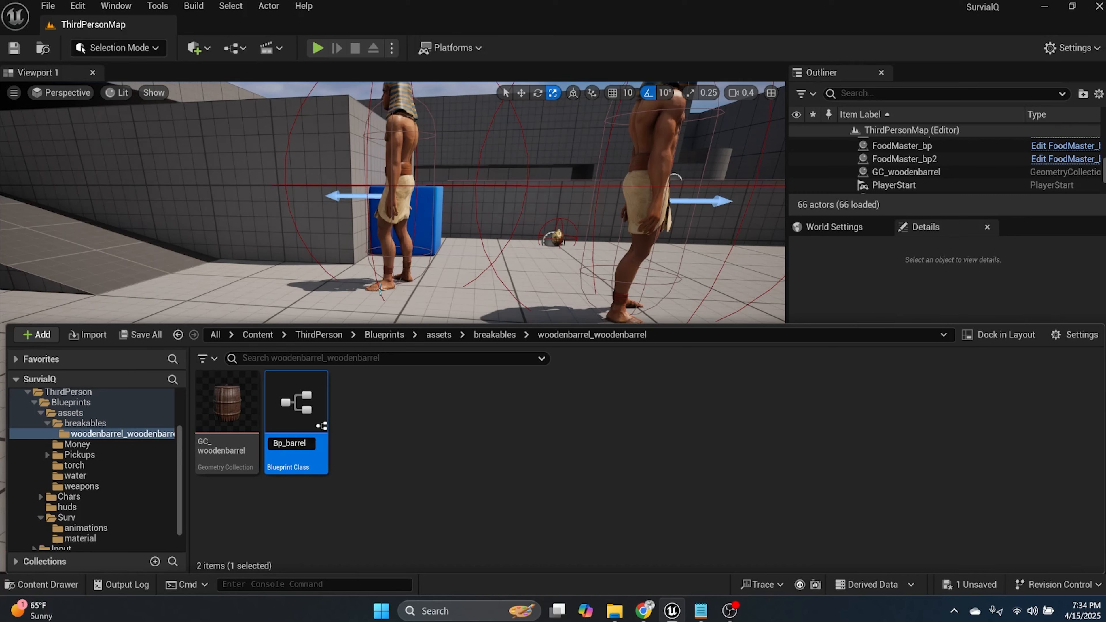
pyautogui.write('p_barrel')
pyautogui.press('Return')
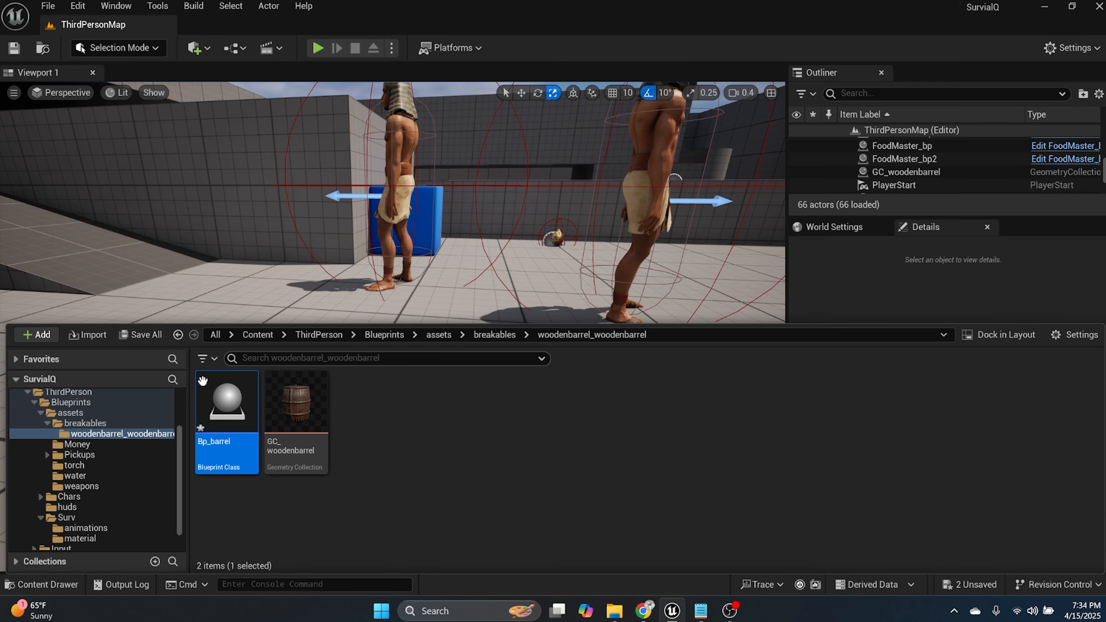
# - Open the Bp_barrel blueprint and add a Geometry Collection component under its default scene root
pyautogui.doubleClick(215, 413)
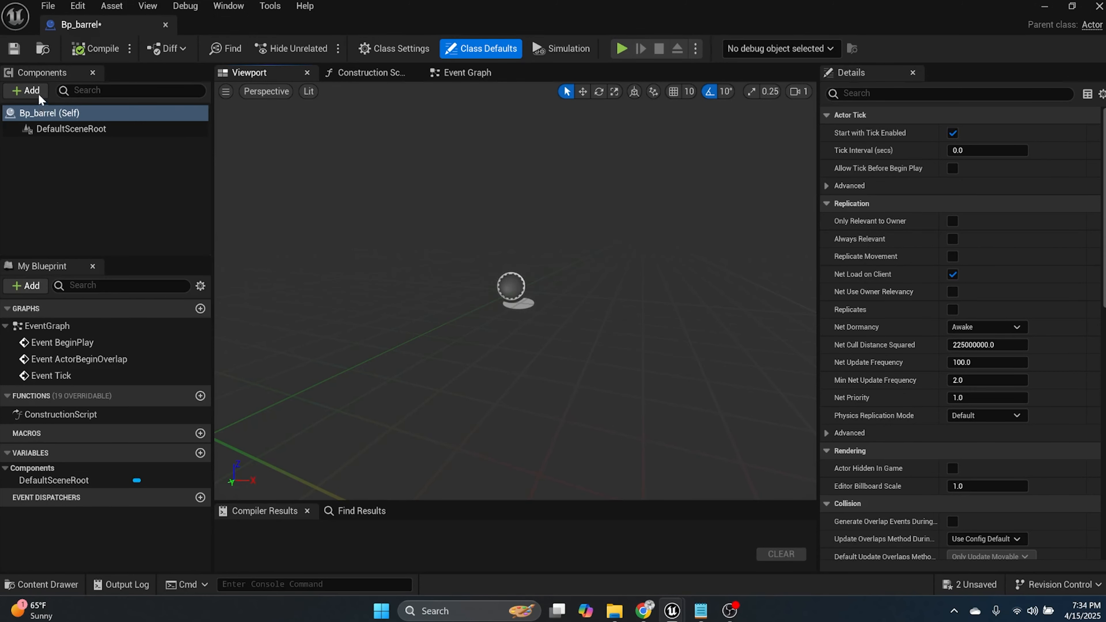
pyautogui.click(39, 93)
pyautogui.write('ge')
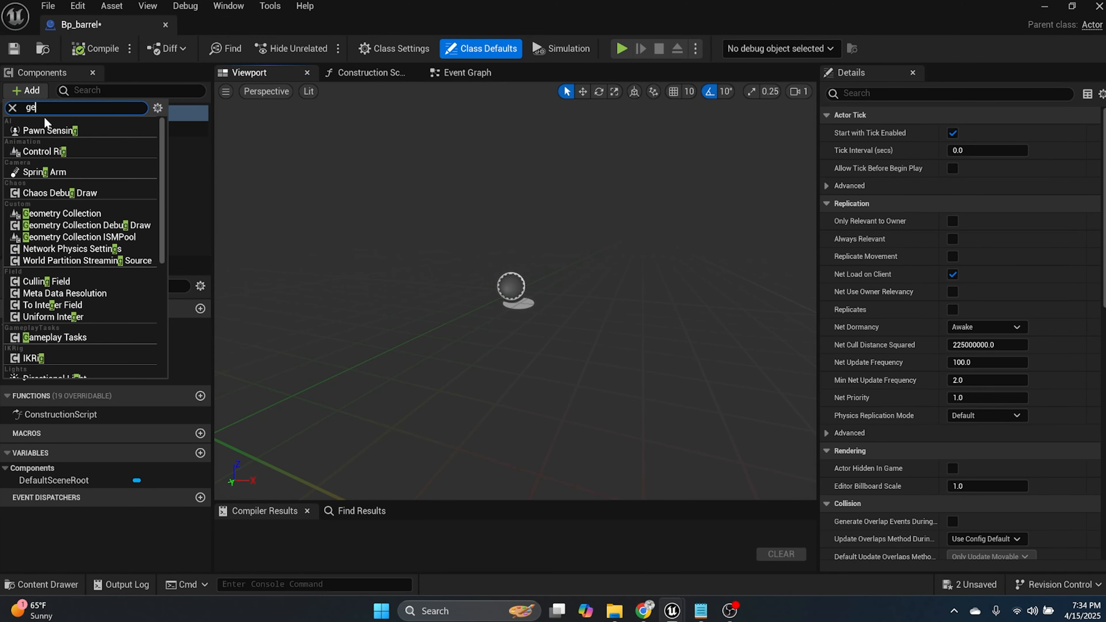
pyautogui.write('om')
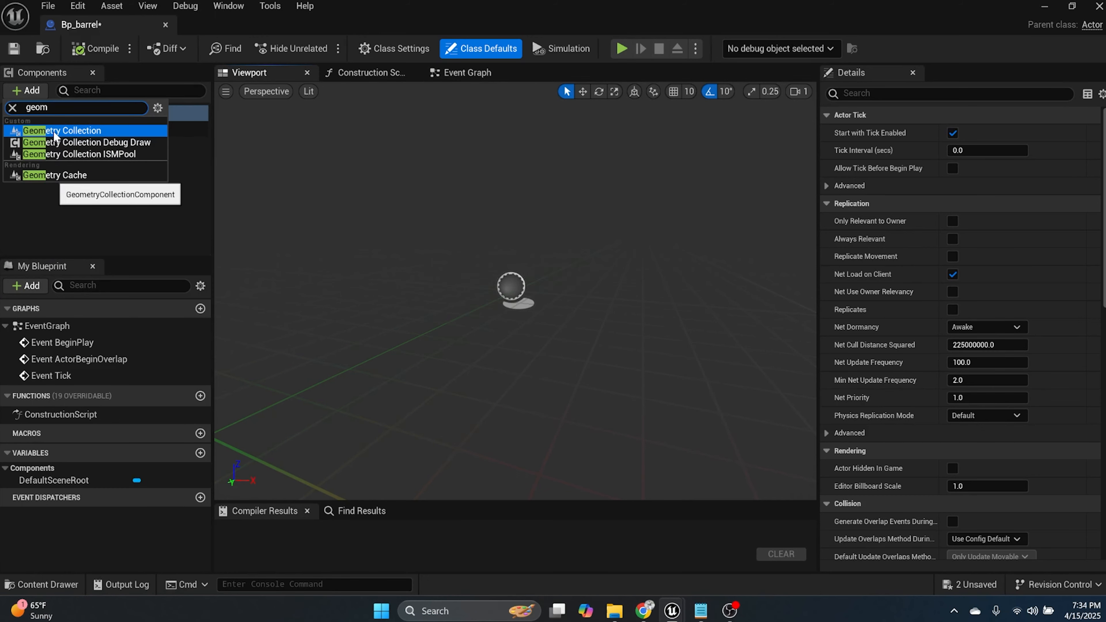
pyautogui.click(54, 131)
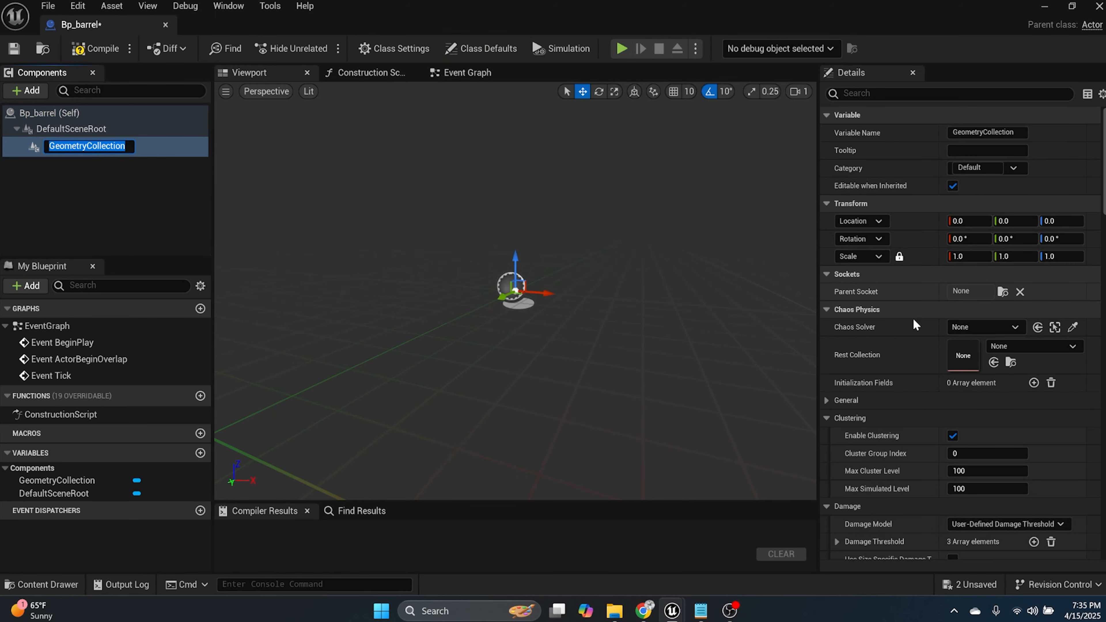
# - Assign GC_woodenbarrel as the component's Rest Collection, then save and compile the Bp_barrel blueprint
pyautogui.click(44, 583)
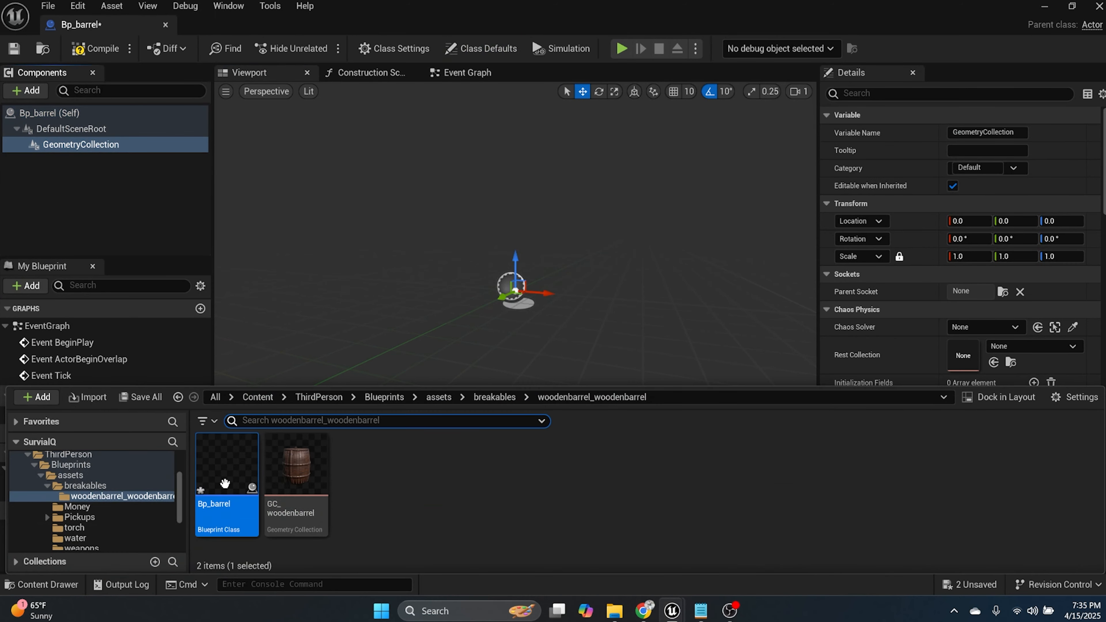
pyautogui.click(283, 520)
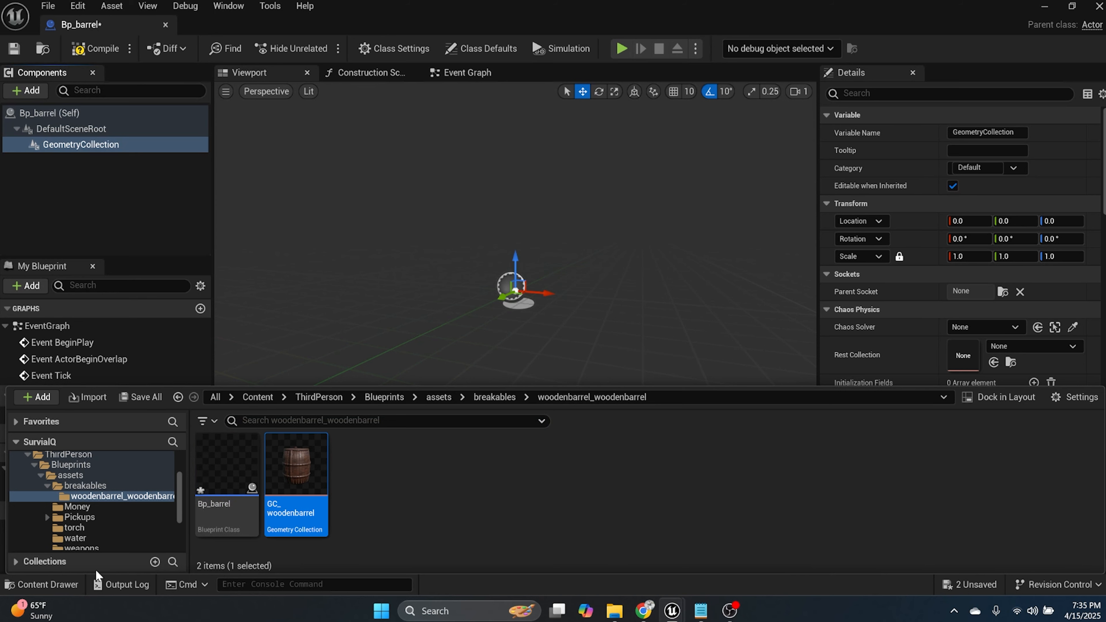
pyautogui.click(993, 362)
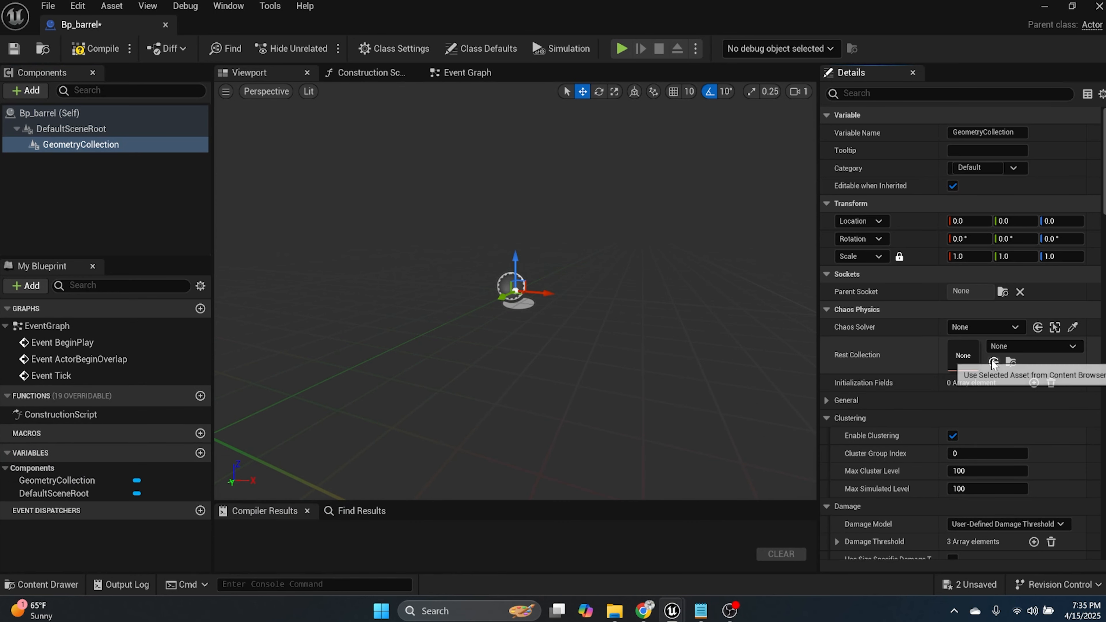
pyautogui.click(993, 362)
pyautogui.scroll(-5, 429, 264)
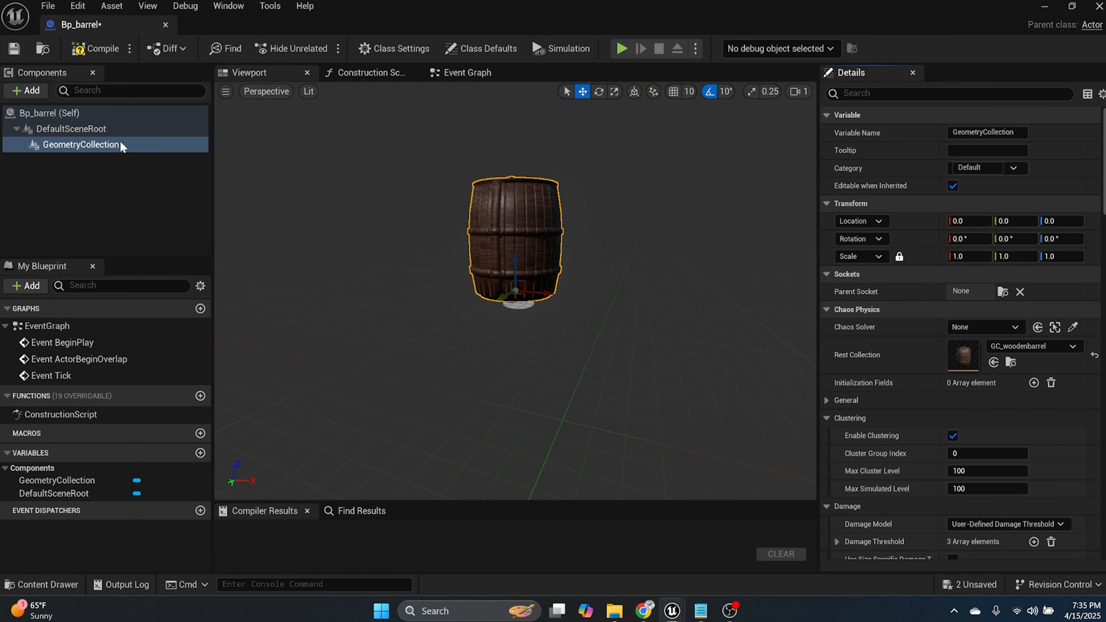
pyautogui.click(14, 49)
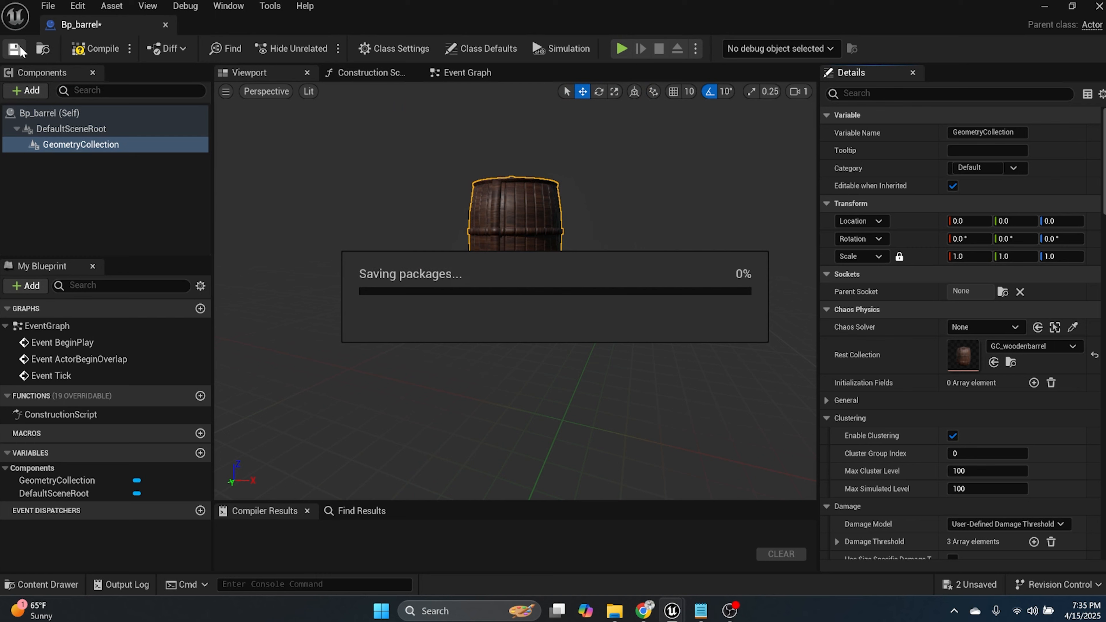
pyautogui.click(79, 50)
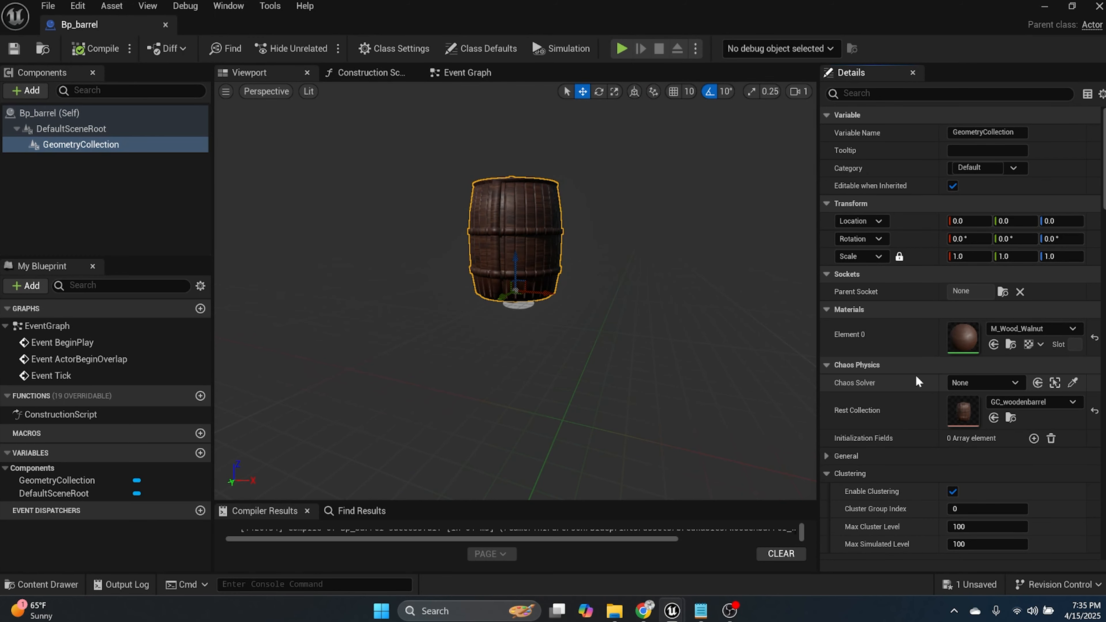
pyautogui.scroll(-5, 915, 375)
pyautogui.scroll(-10, 915, 380)
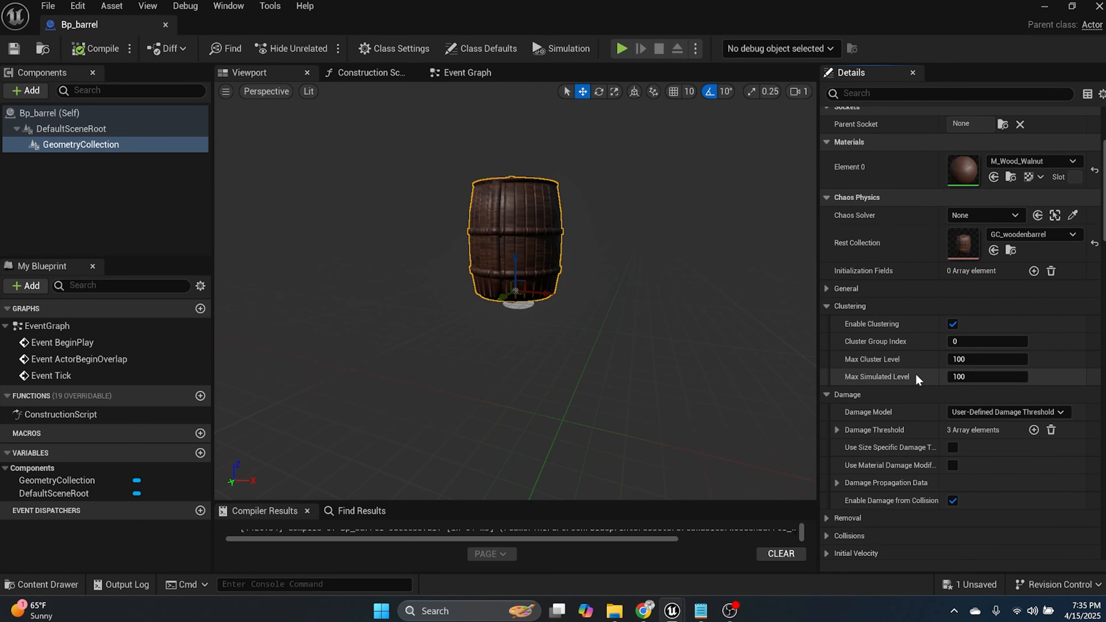
pyautogui.scroll(-9, 916, 378)
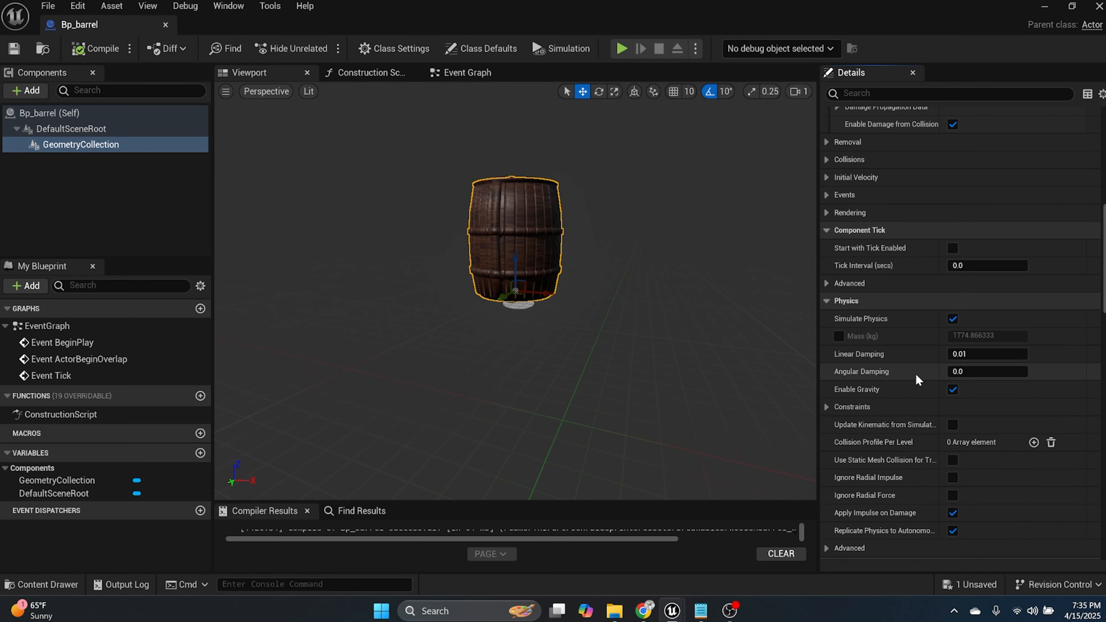
pyautogui.scroll(15, 888, 227)
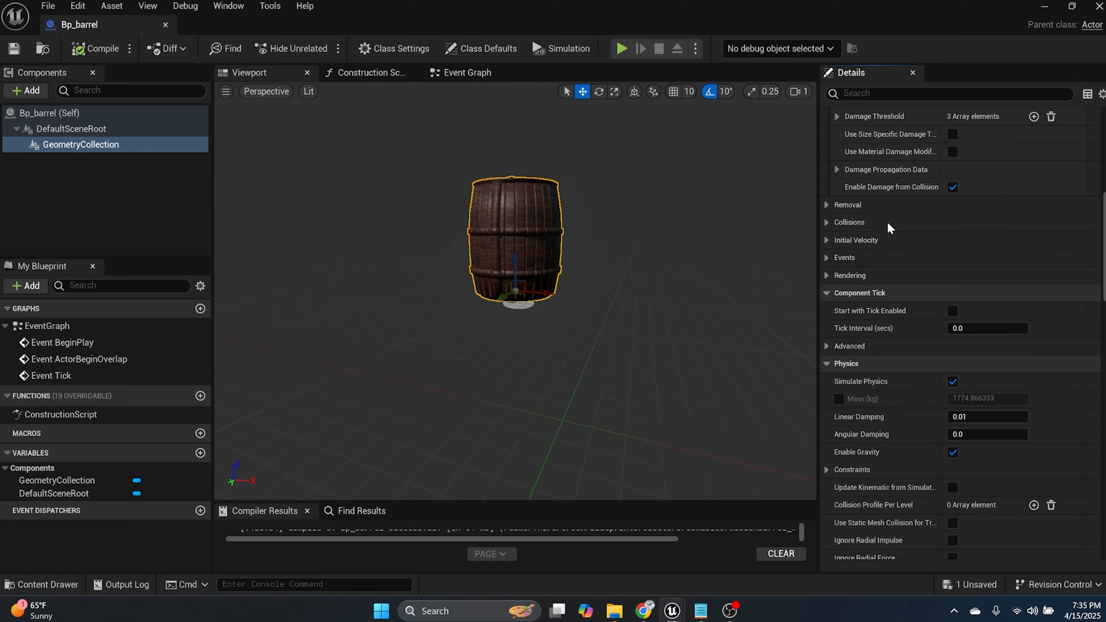
pyautogui.scroll(6, 887, 221)
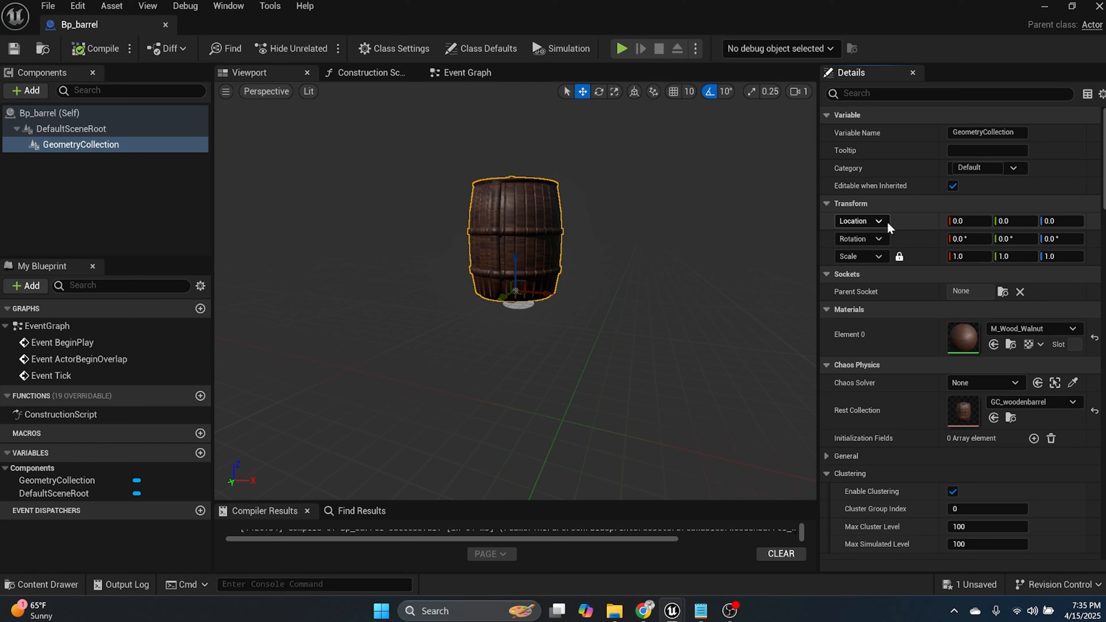
# - Examine the GeometryCollection component's damage thresholds and its removal-on-sleep and removal-on-break settings
pyautogui.click(895, 94)
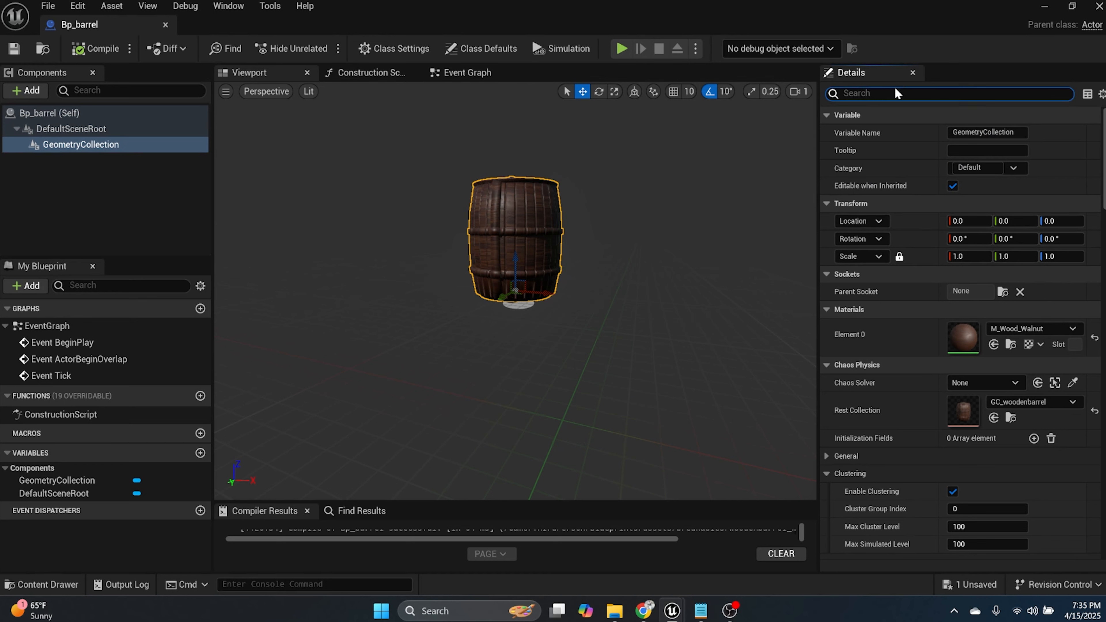
pyautogui.write('damag')
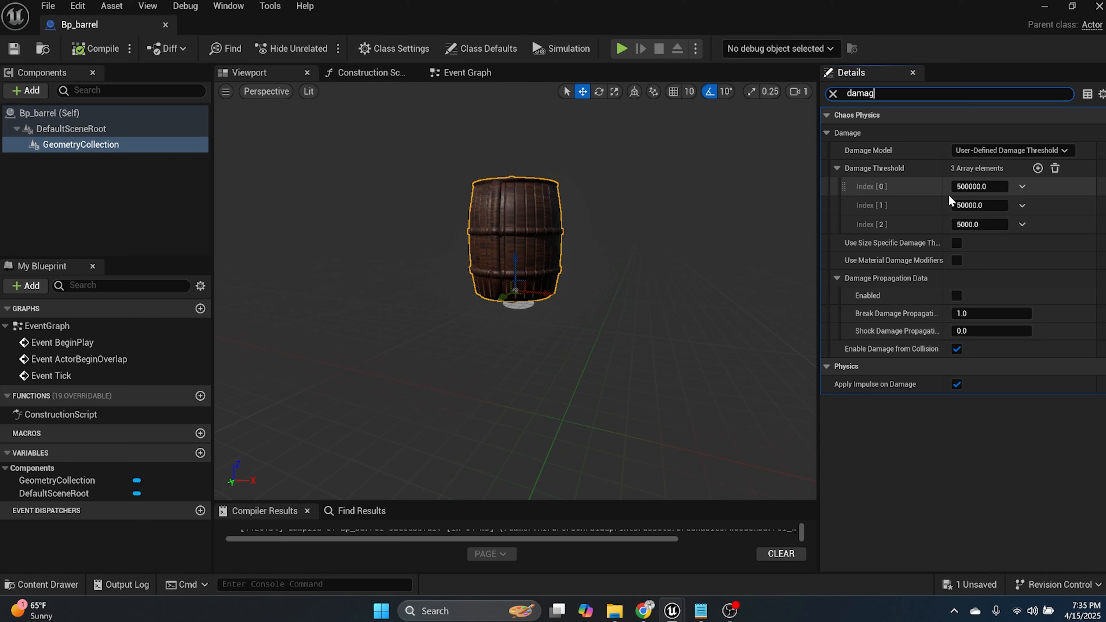
pyautogui.click(832, 94)
pyautogui.write('rem')
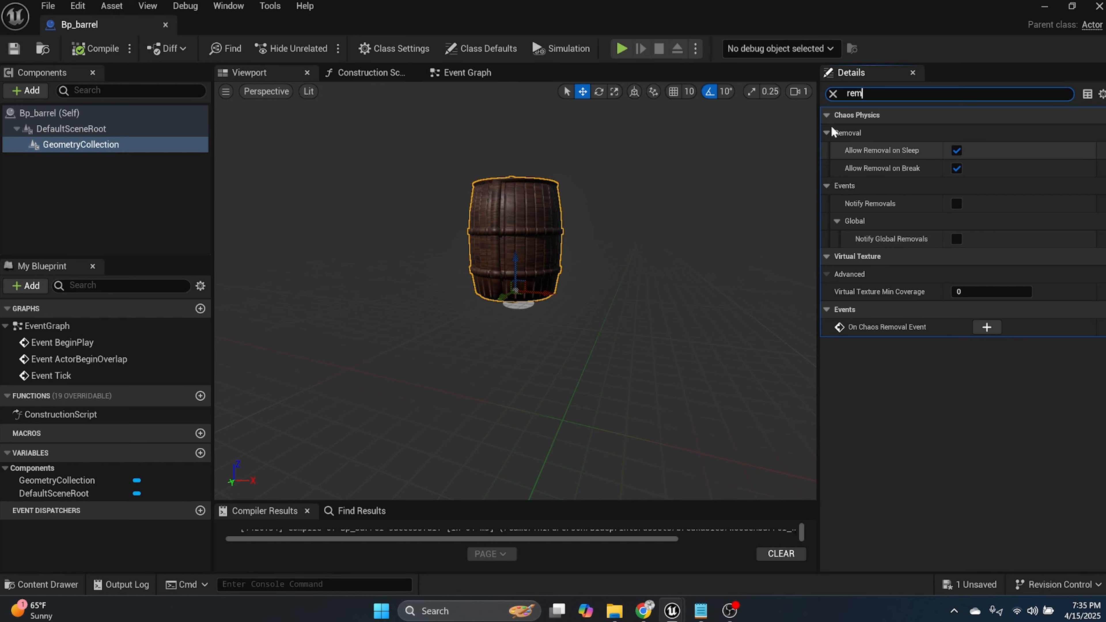
# - Enable Notify Breaks on the GeometryCollection component, then compile and save the Bp_barrel blueprint
pyautogui.click(832, 94)
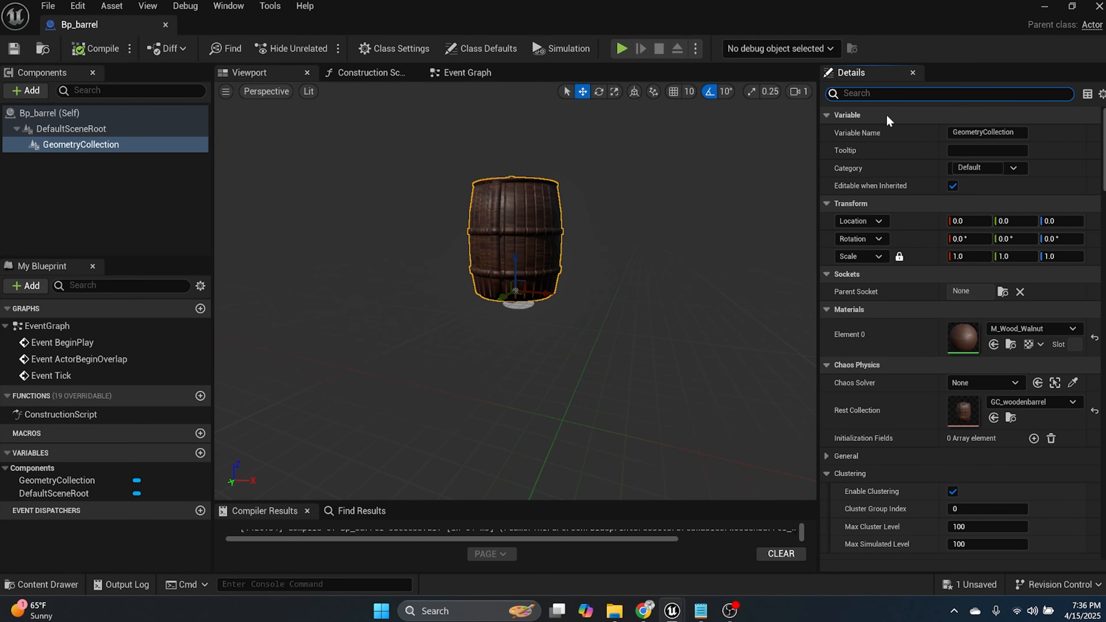
pyautogui.write('break')
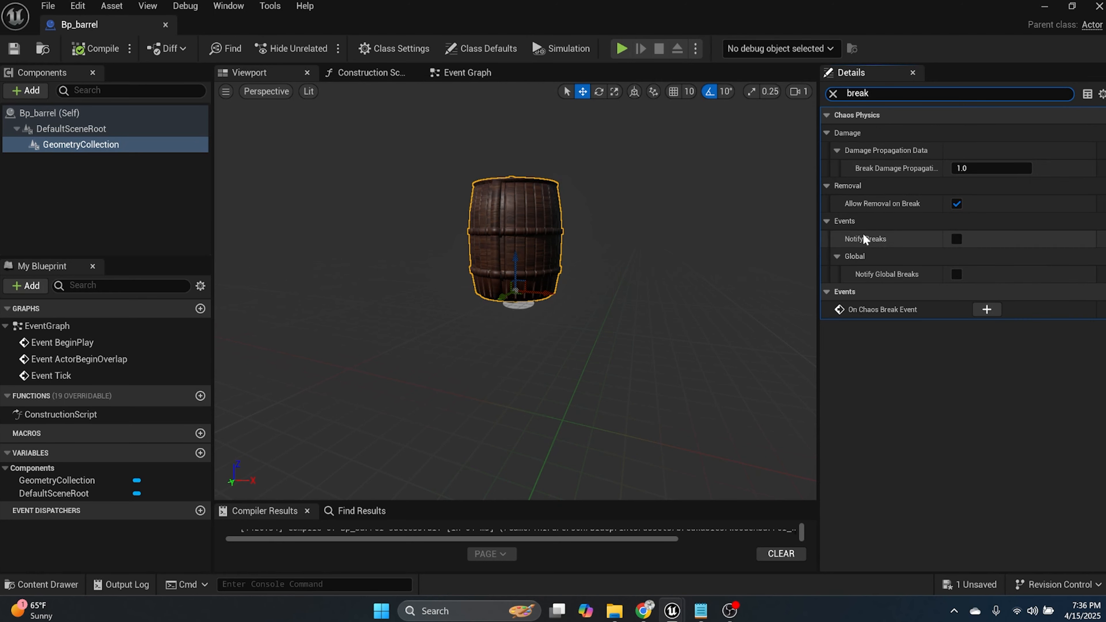
pyautogui.click(957, 239)
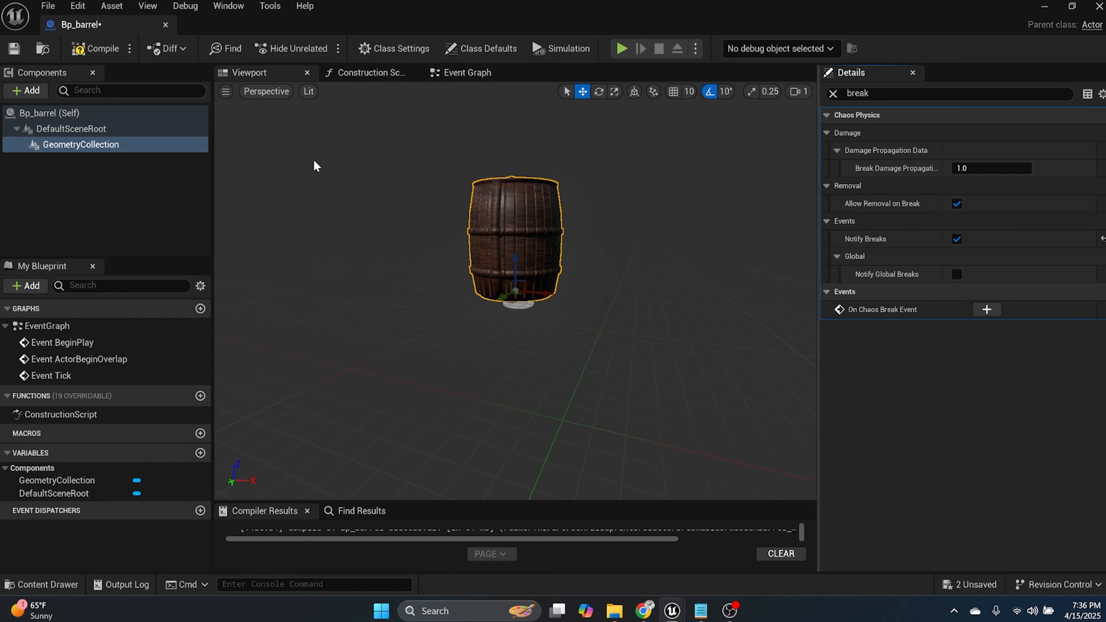
pyautogui.click(95, 49)
pyautogui.click(14, 49)
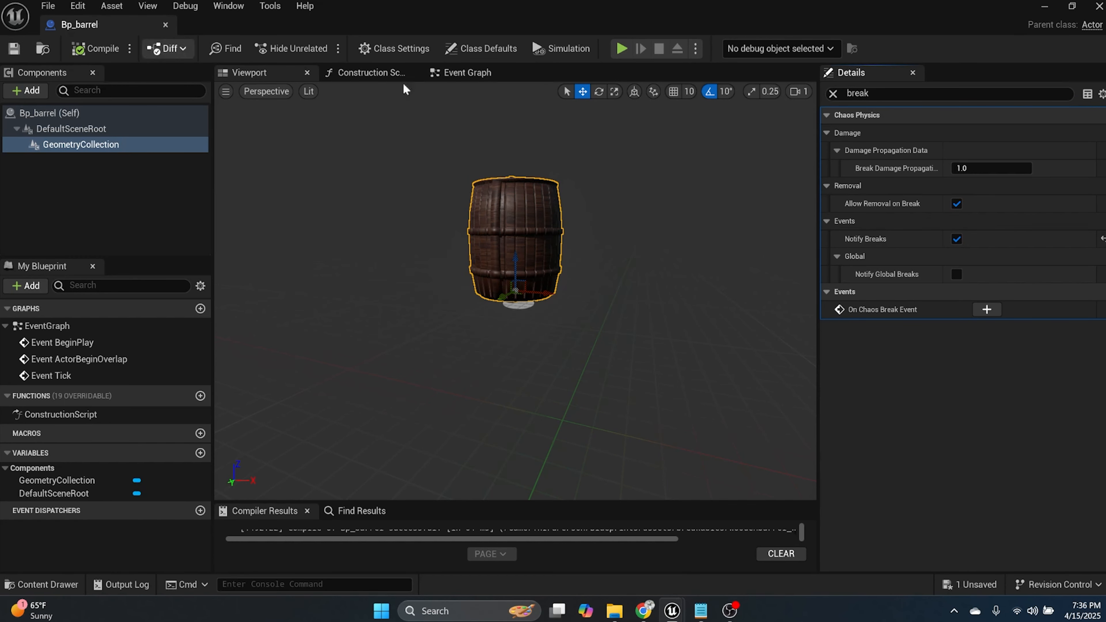
# - Add the GeometryCollection component's On Chaos Break Event to the Bp_barrel event graph
pyautogui.click(833, 93)
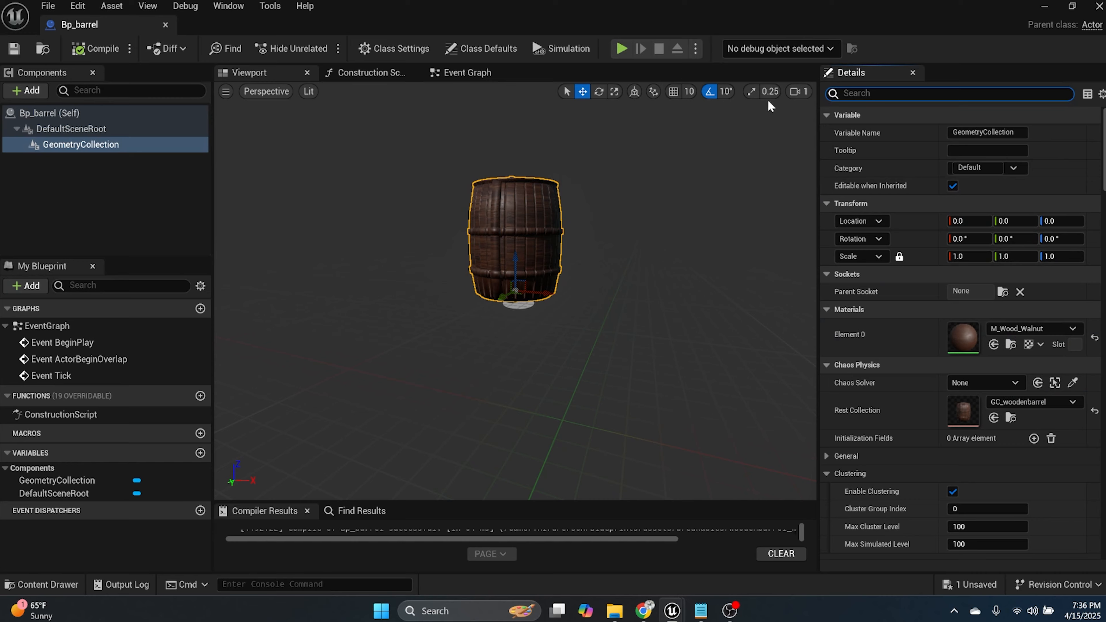
pyautogui.click(449, 77)
pyautogui.scroll(-10, 912, 461)
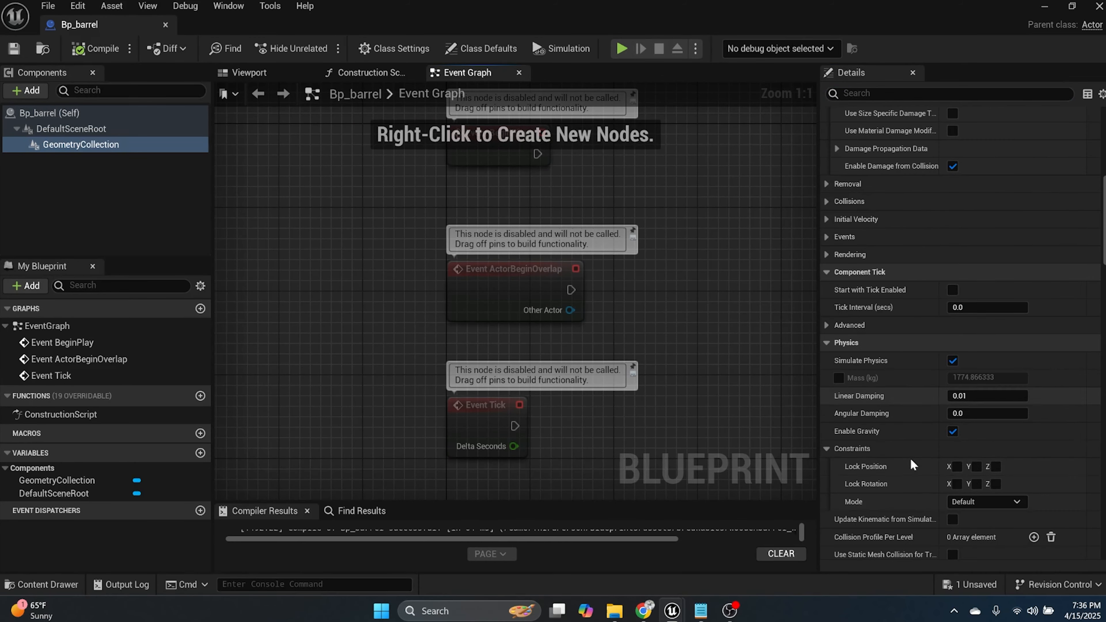
pyautogui.scroll(-20, 910, 458)
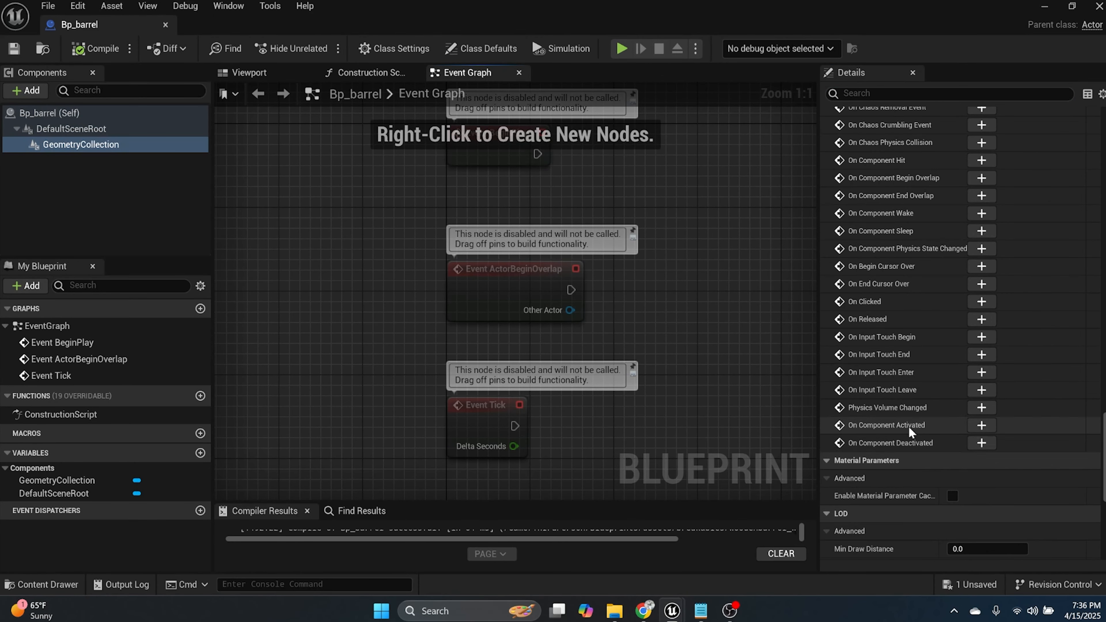
pyautogui.scroll(2, 910, 431)
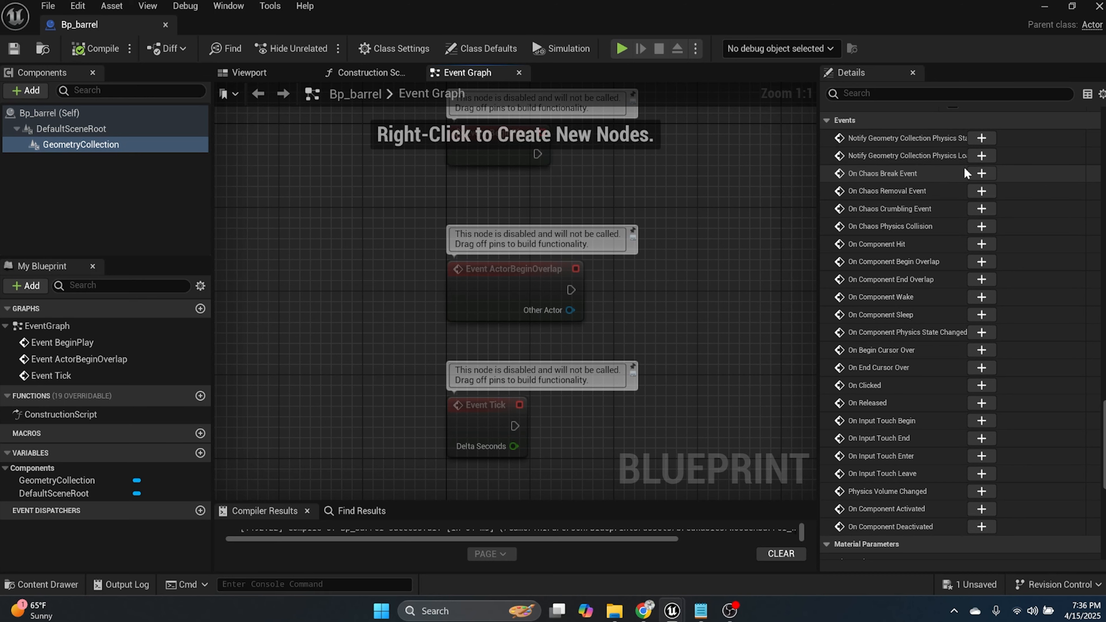
pyautogui.click(981, 173)
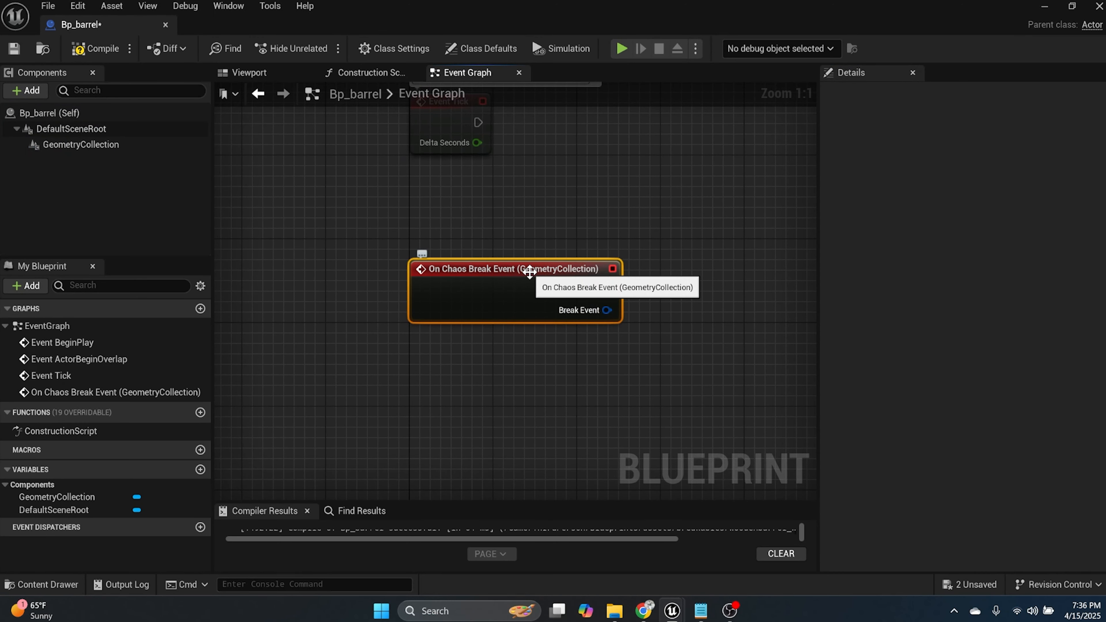
# - Add a Do Once node driven by the execution output of the On Chaos Break Event
pyautogui.moveTo(660, 246); pyautogui.dragTo(498, 264, button='right')
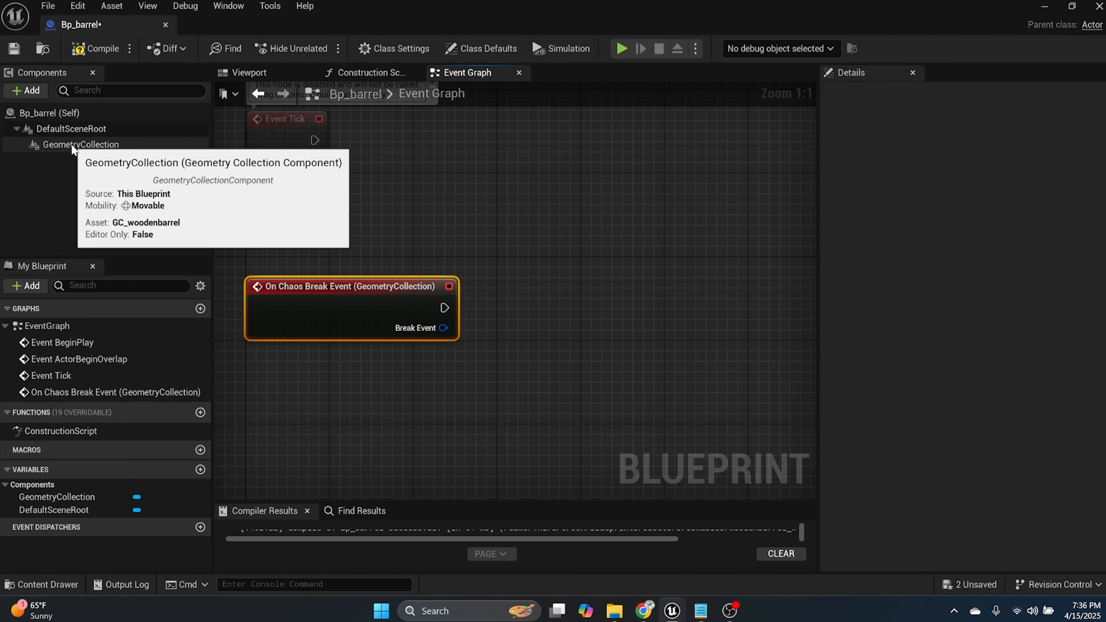
pyautogui.moveTo(444, 308); pyautogui.dragTo(522, 307)
pyautogui.write('doo')
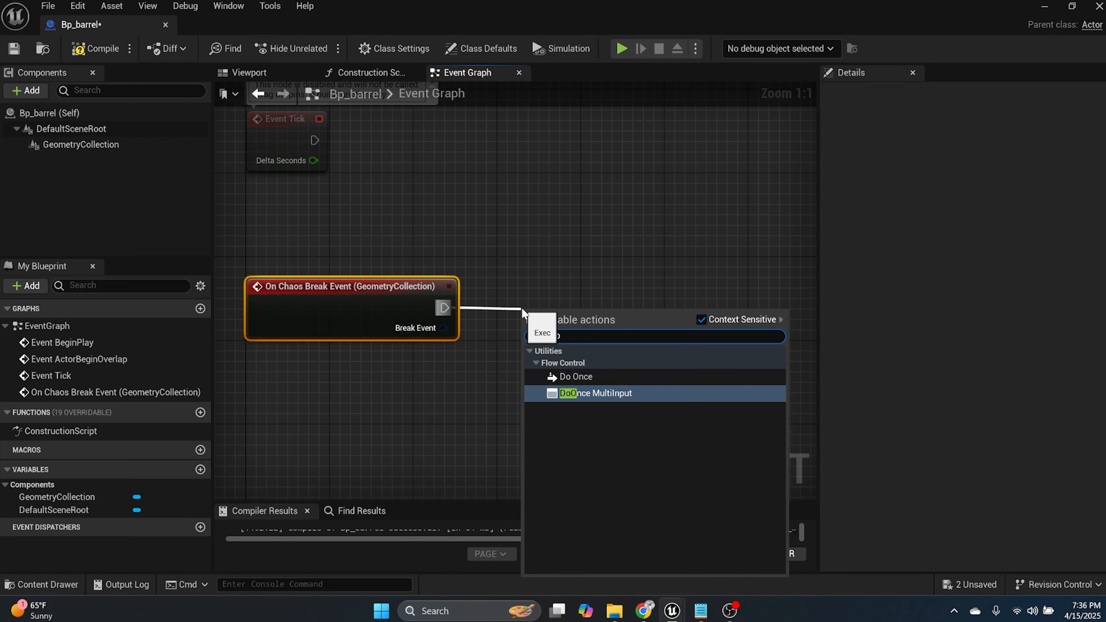
pyautogui.click(594, 377)
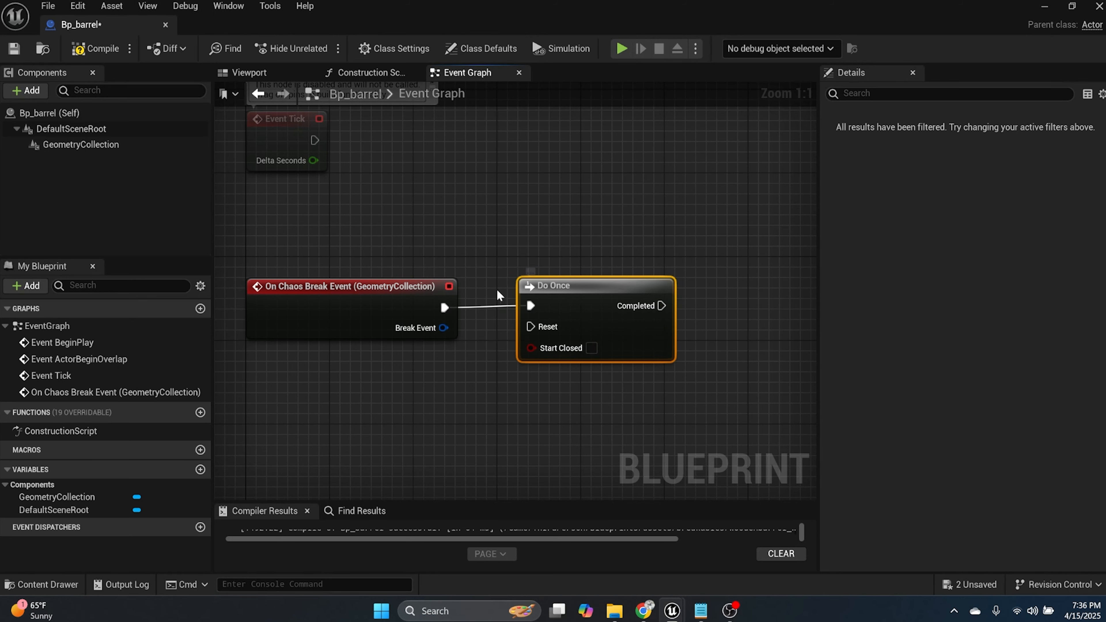
# - Add a Spawn Actor from Class node connected to the Completed output of Do Once
pyautogui.moveTo(715, 299); pyautogui.dragTo(554, 301, button='right')
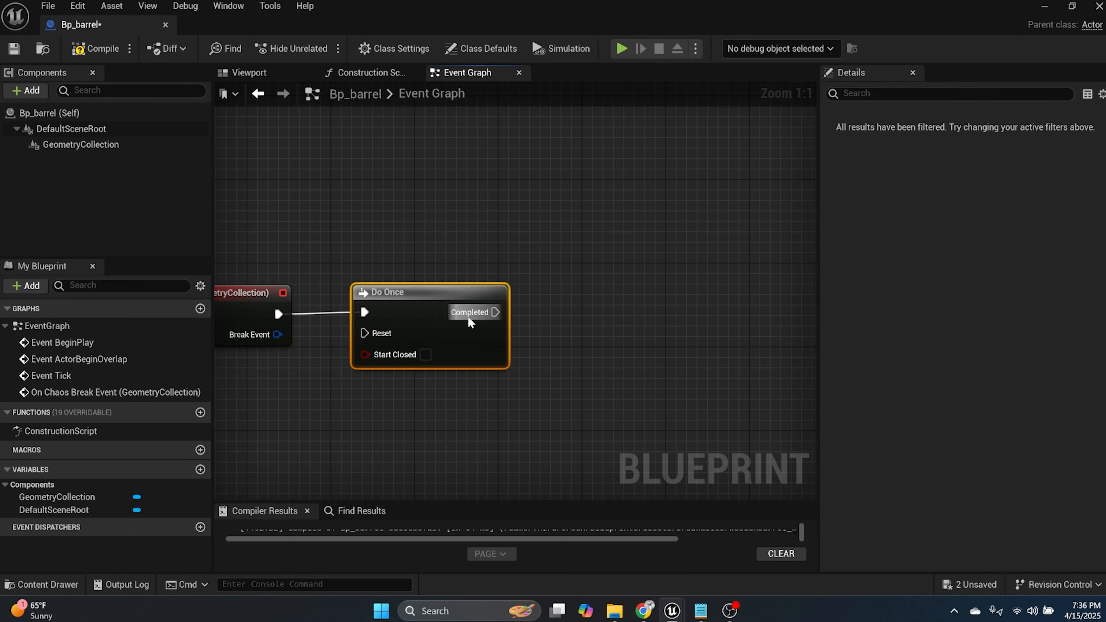
pyautogui.moveTo(476, 312); pyautogui.dragTo(579, 294)
pyautogui.write('spawn')
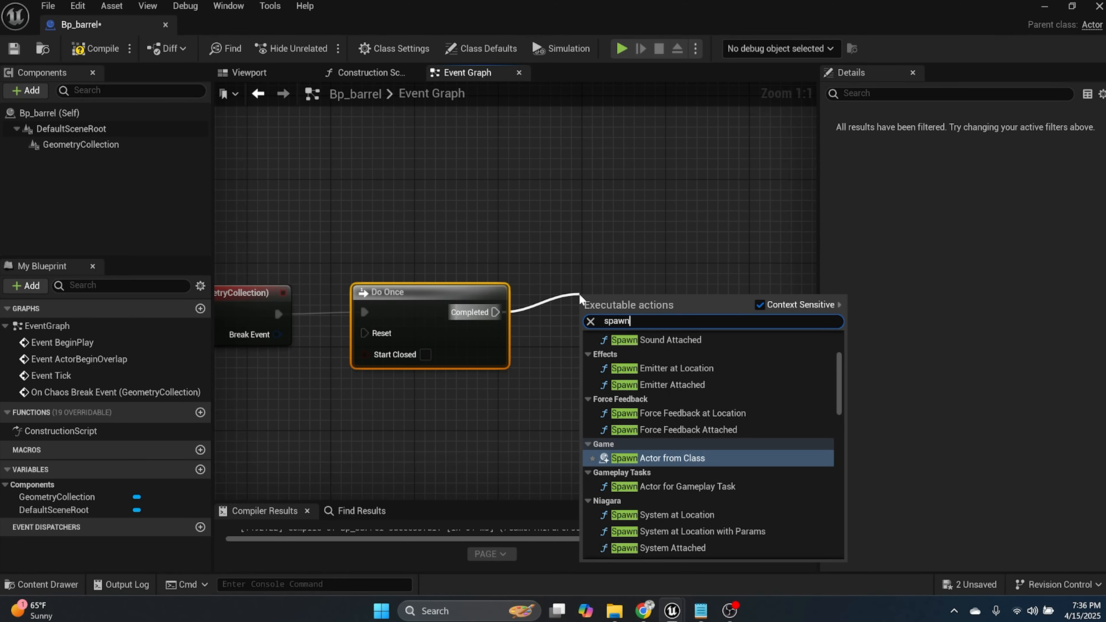
pyautogui.write('ac')
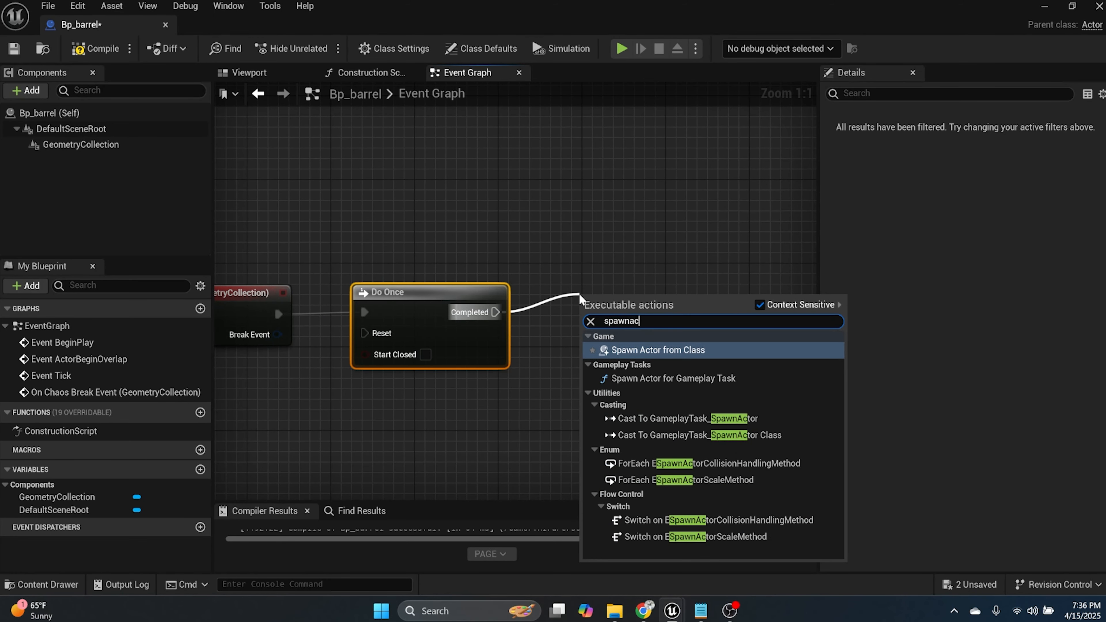
pyautogui.click(651, 350)
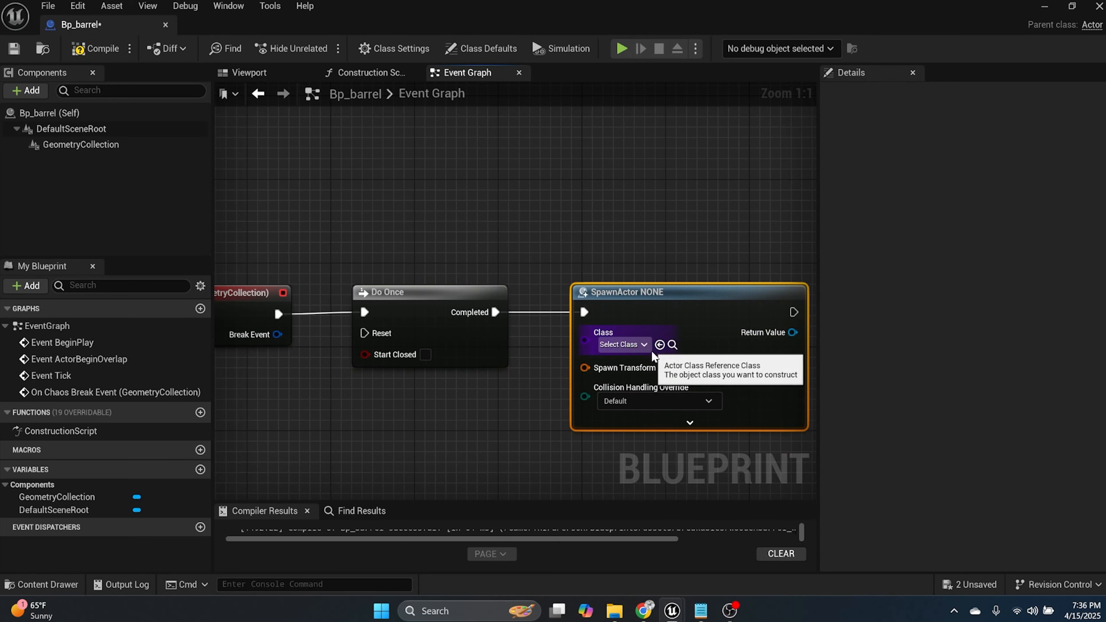
# - Set the Spawn Actor node's class to Coinbag_bp
pyautogui.click(642, 345)
pyautogui.write('money')
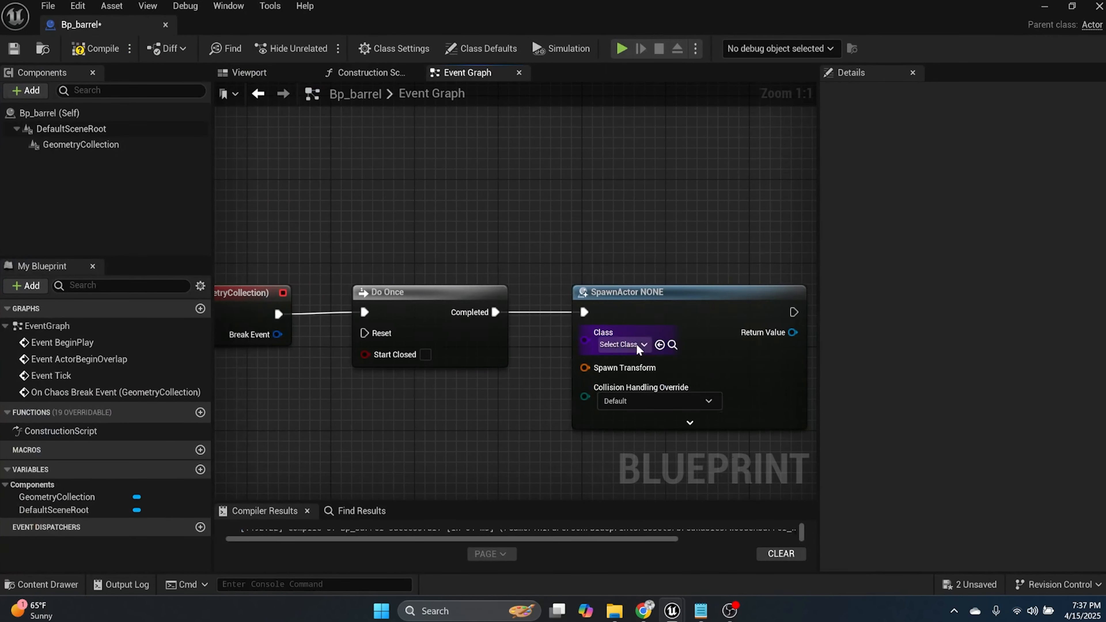
pyautogui.click(627, 340)
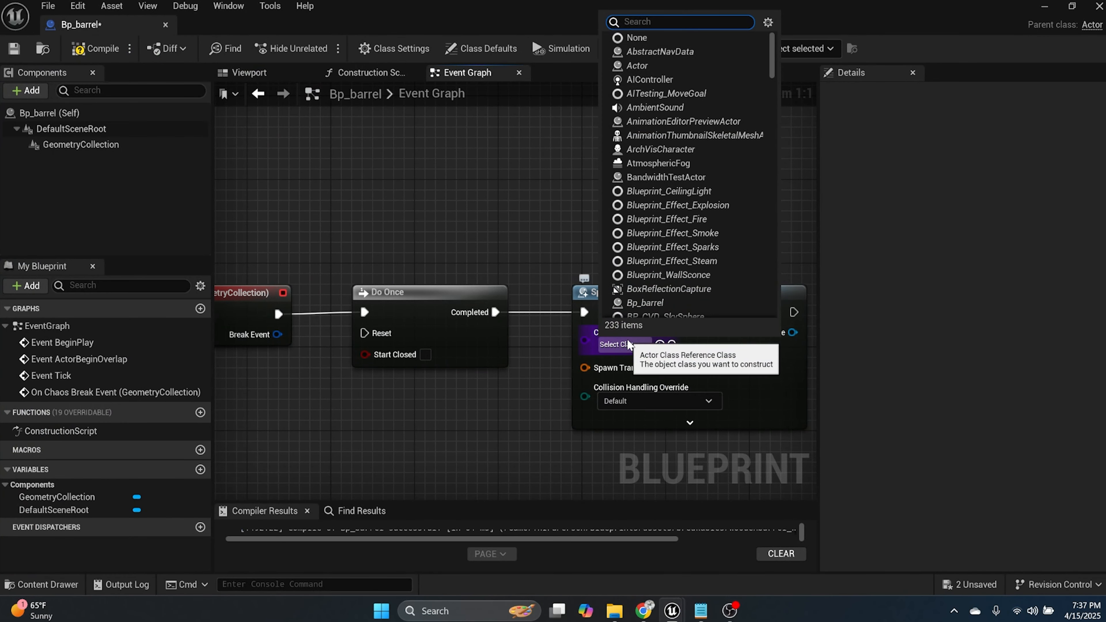
pyautogui.write('coinba')
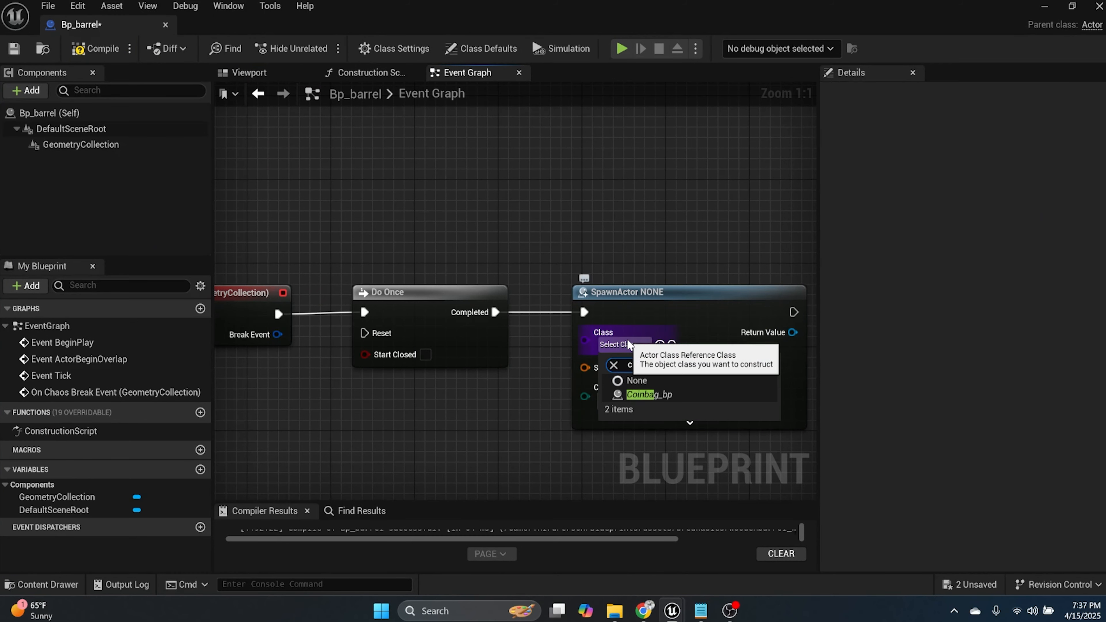
pyautogui.click(642, 394)
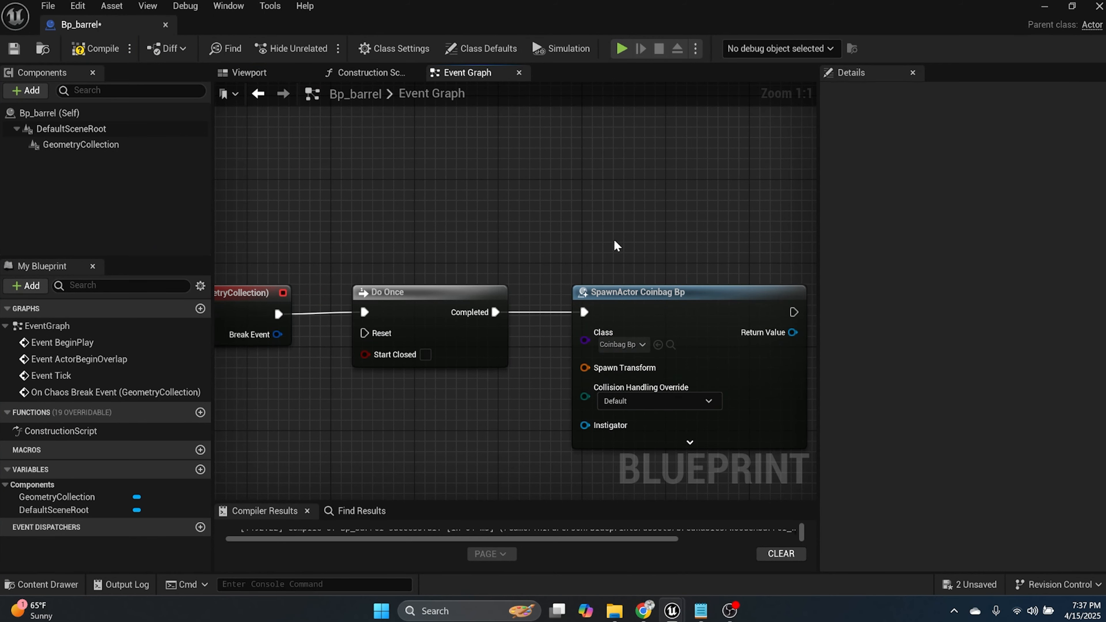
# - Add a Get Actor Transform node and connect its return value to the Spawn Transform input of the Coinbag spawn node
pyautogui.moveTo(614, 238); pyautogui.dragTo(737, 152, button='right')
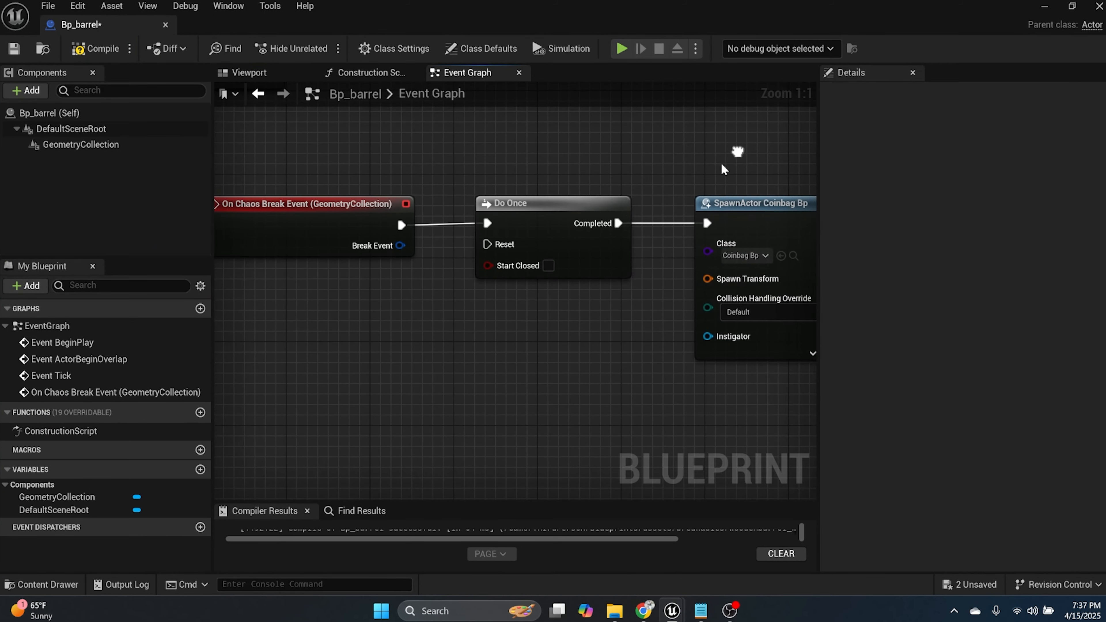
pyautogui.rightClick(521, 330)
pyautogui.write('get')
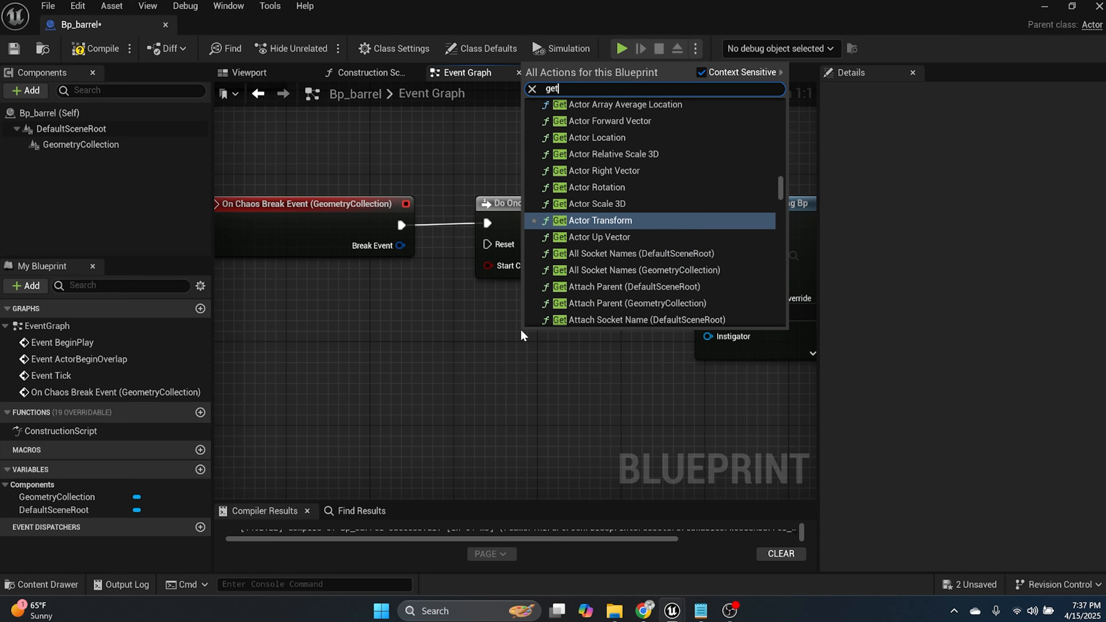
pyautogui.write('act')
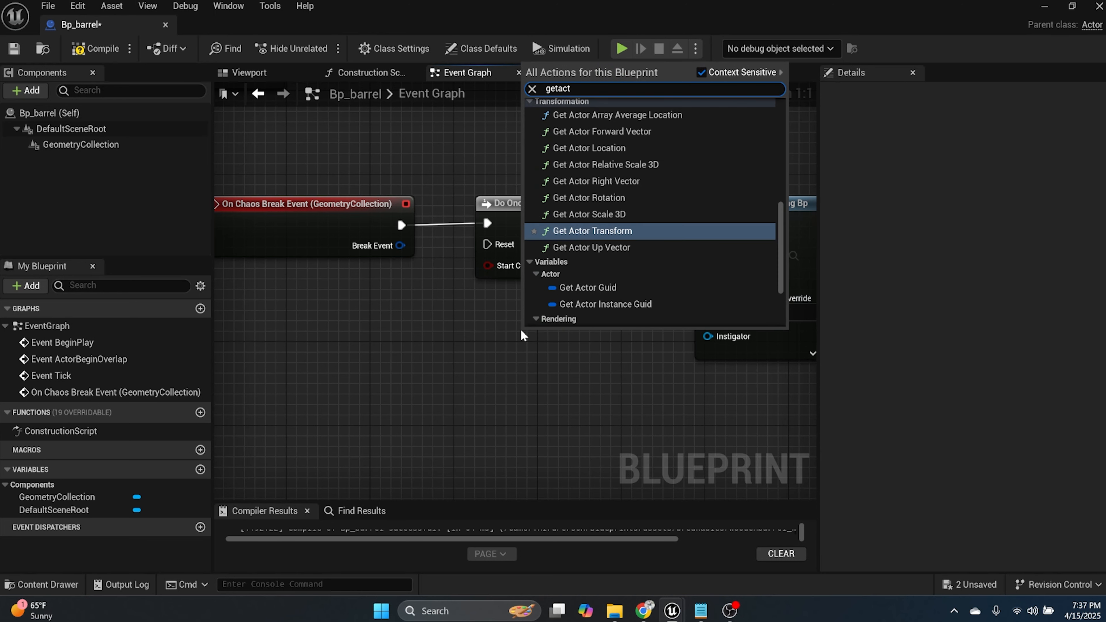
pyautogui.write('ort')
pyautogui.press('Return')
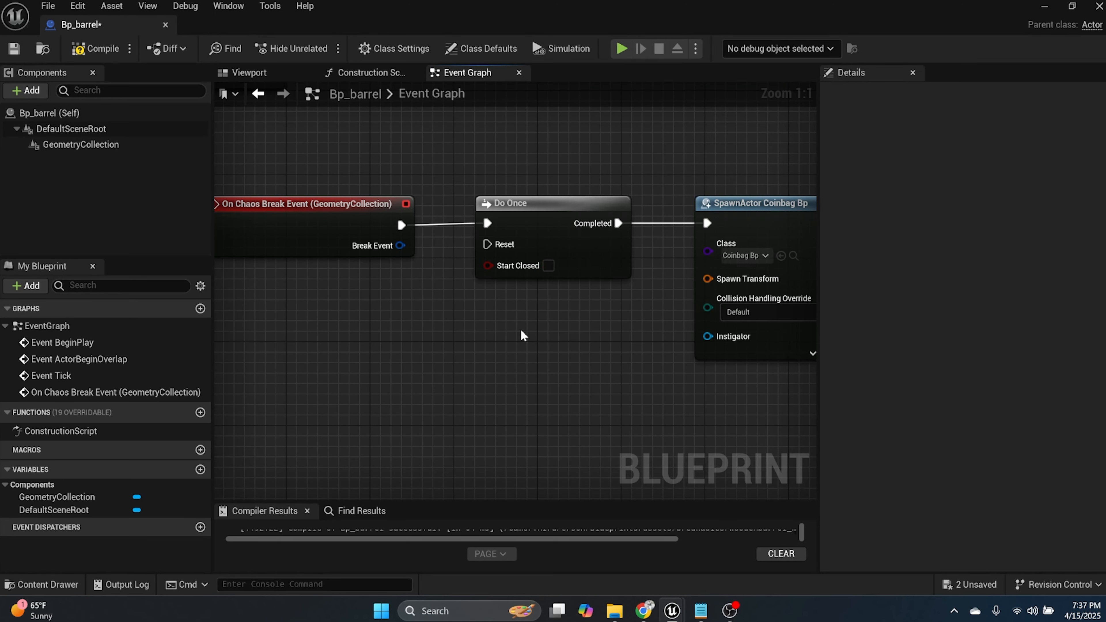
pyautogui.moveTo(669, 331); pyautogui.dragTo(707, 279)
# - Set the spawn node's Collision Handling Override to Always Spawn, Ignore Collisions, then compile and save the blueprint
pyautogui.moveTo(649, 288); pyautogui.dragTo(323, 329, button='right')
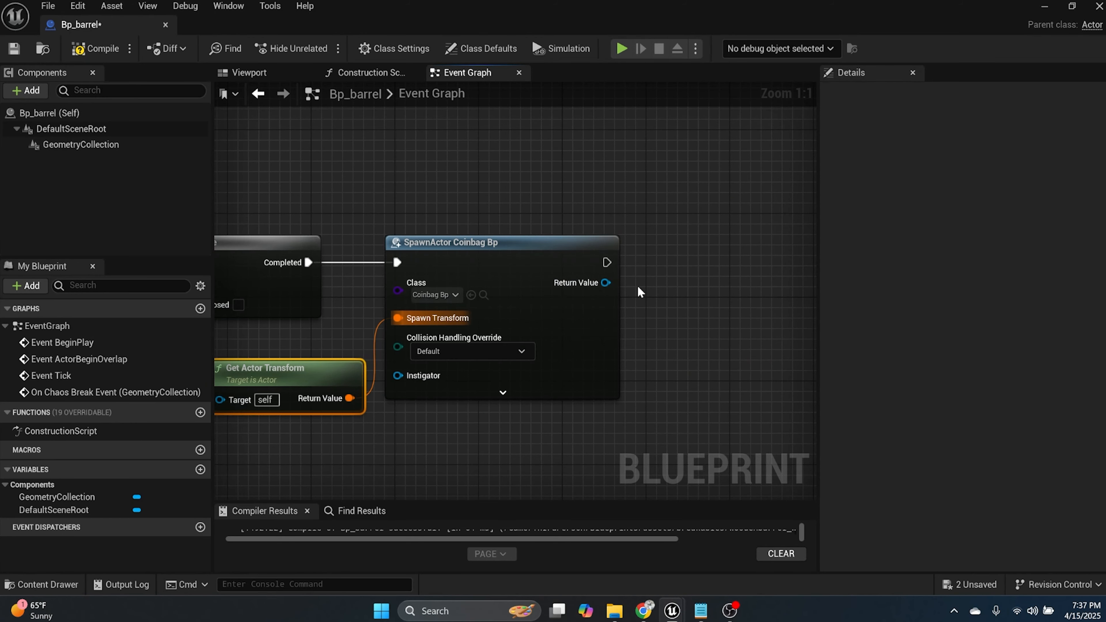
pyautogui.moveTo(644, 340); pyautogui.dragTo(732, 300, button='right')
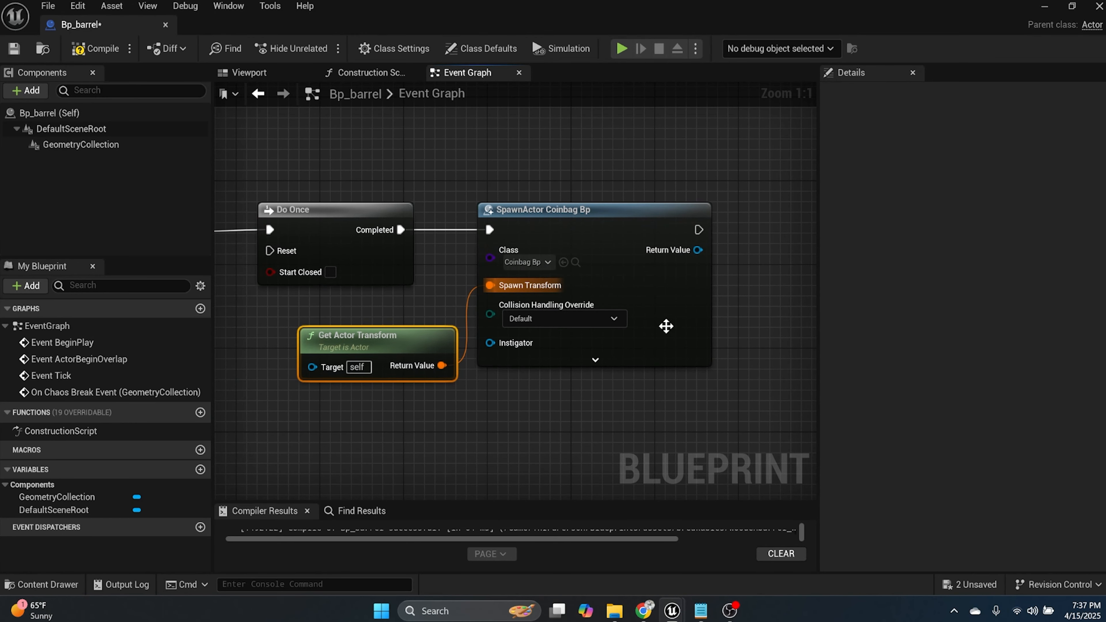
pyautogui.click(555, 318)
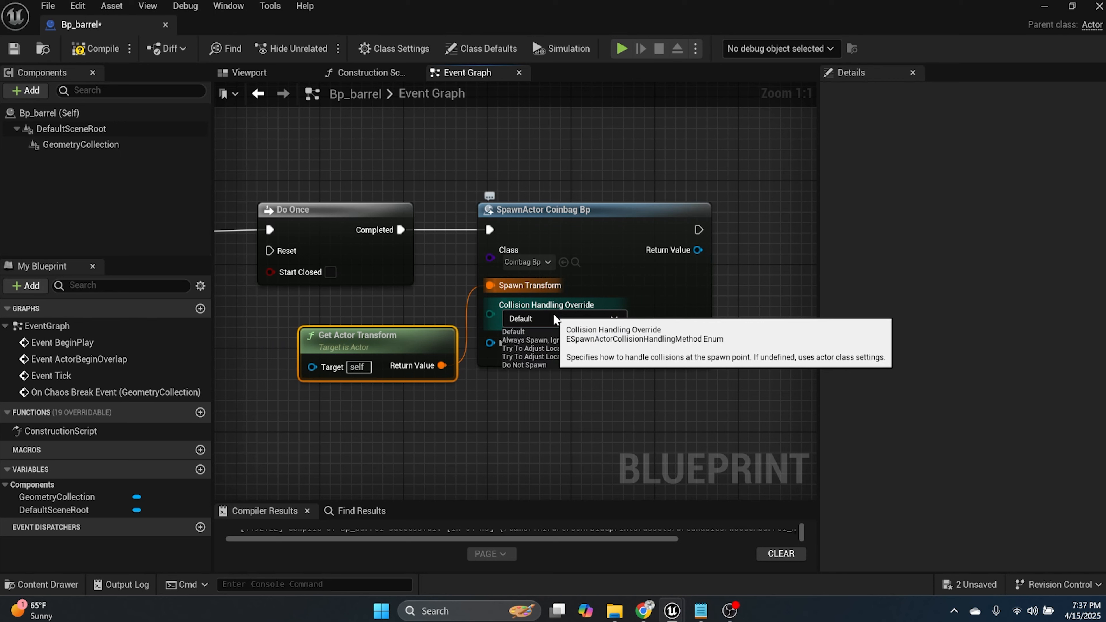
pyautogui.click(546, 342)
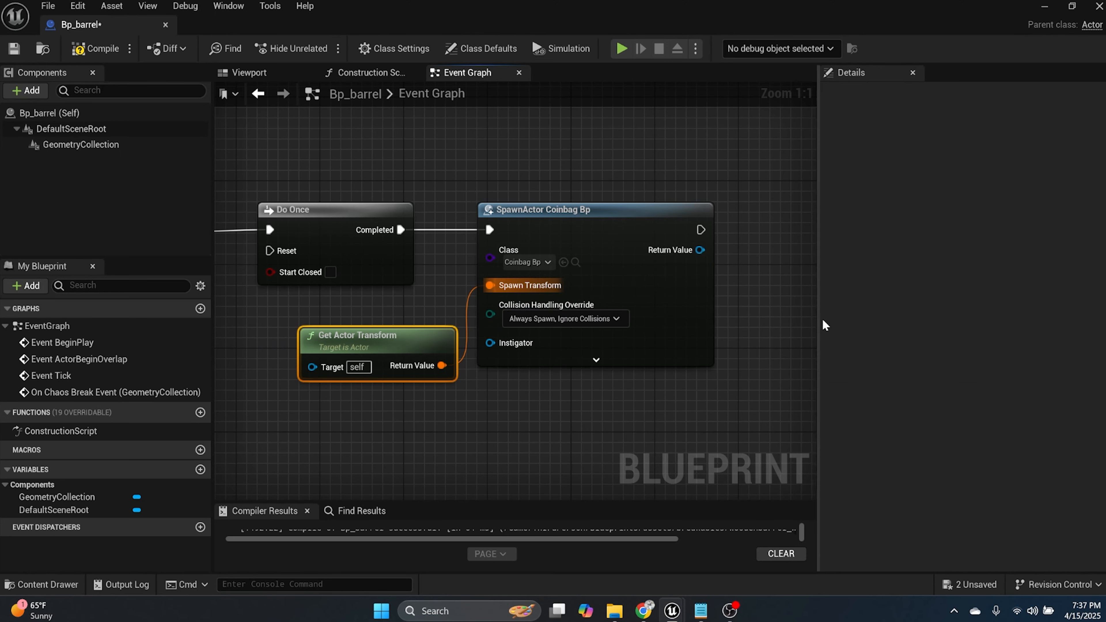
pyautogui.click(95, 48)
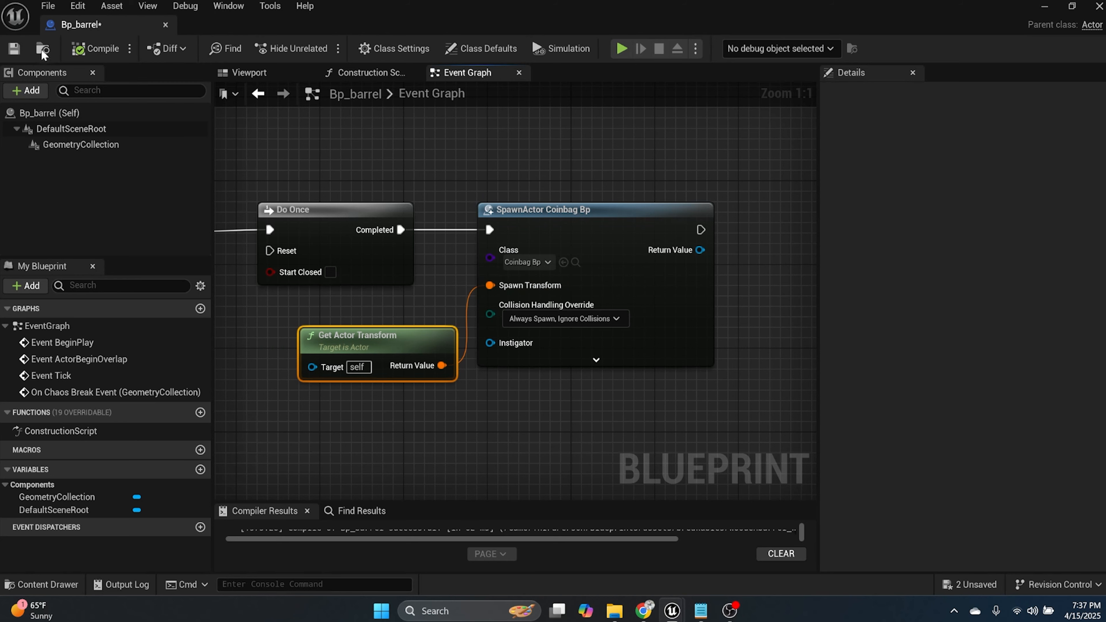
pyautogui.click(14, 47)
# - Select the barrel's GeometryCollection component in the blueprint viewport and filter its details by "collis"
pyautogui.moveTo(317, 188); pyautogui.dragTo(633, 200, button='right')
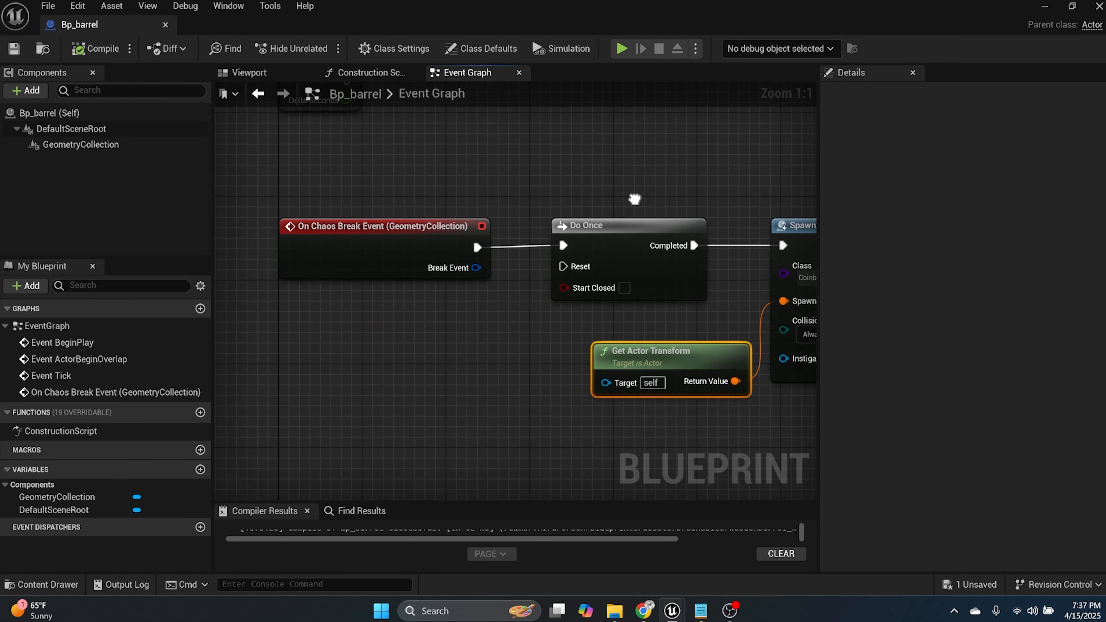
pyautogui.click(263, 77)
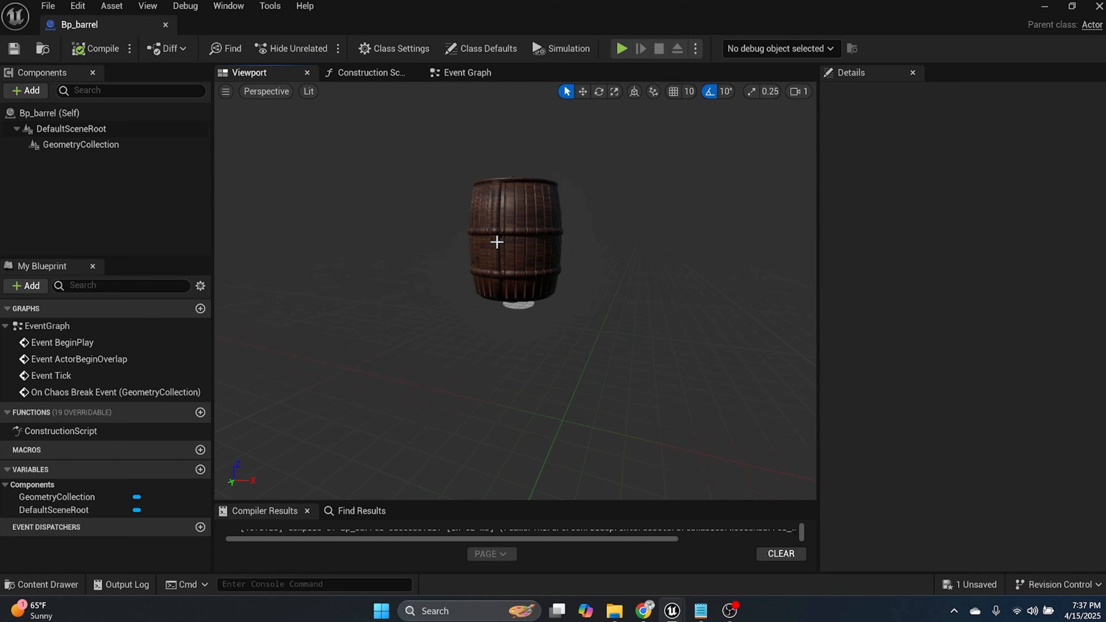
pyautogui.click(507, 188)
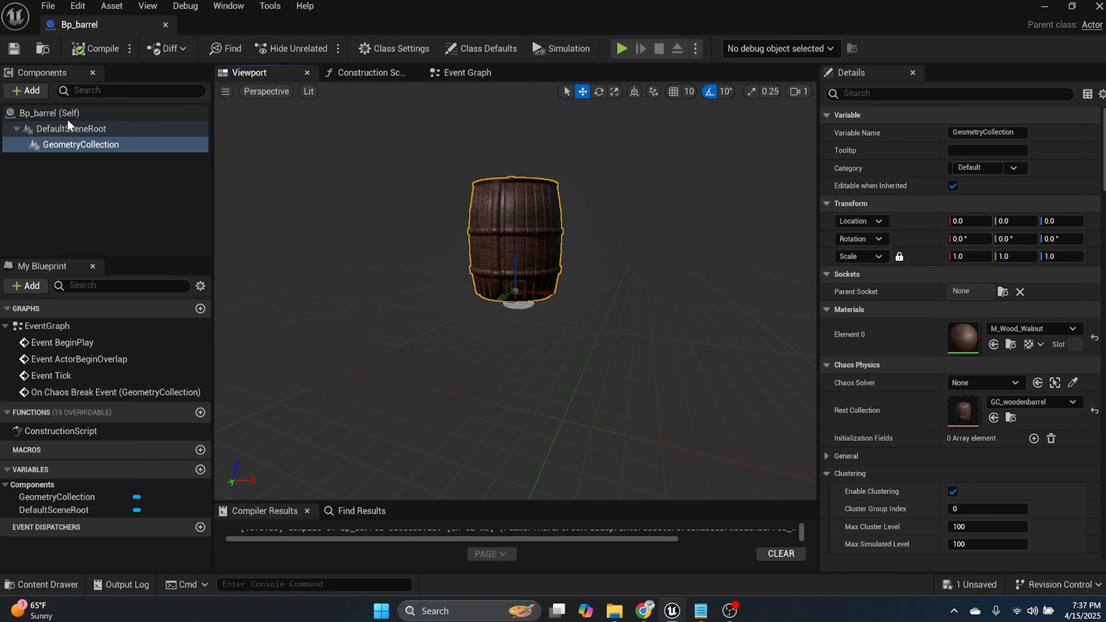
pyautogui.scroll(-1, 1007, 358)
pyautogui.scroll(-8, 1007, 358)
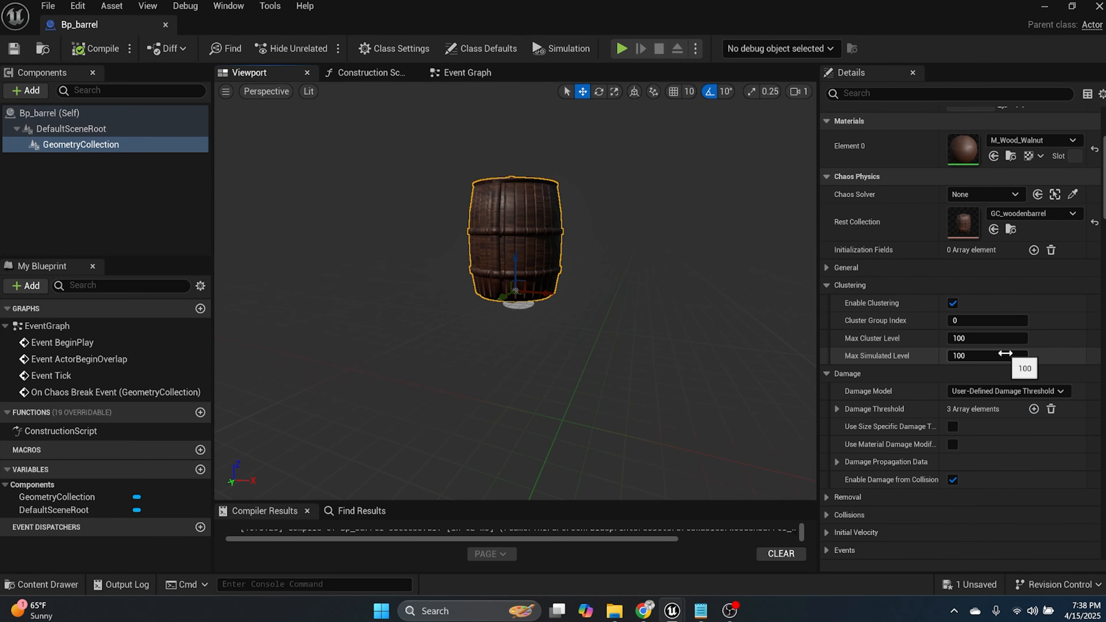
pyautogui.scroll(-8, 925, 357)
pyautogui.scroll(-9, 926, 362)
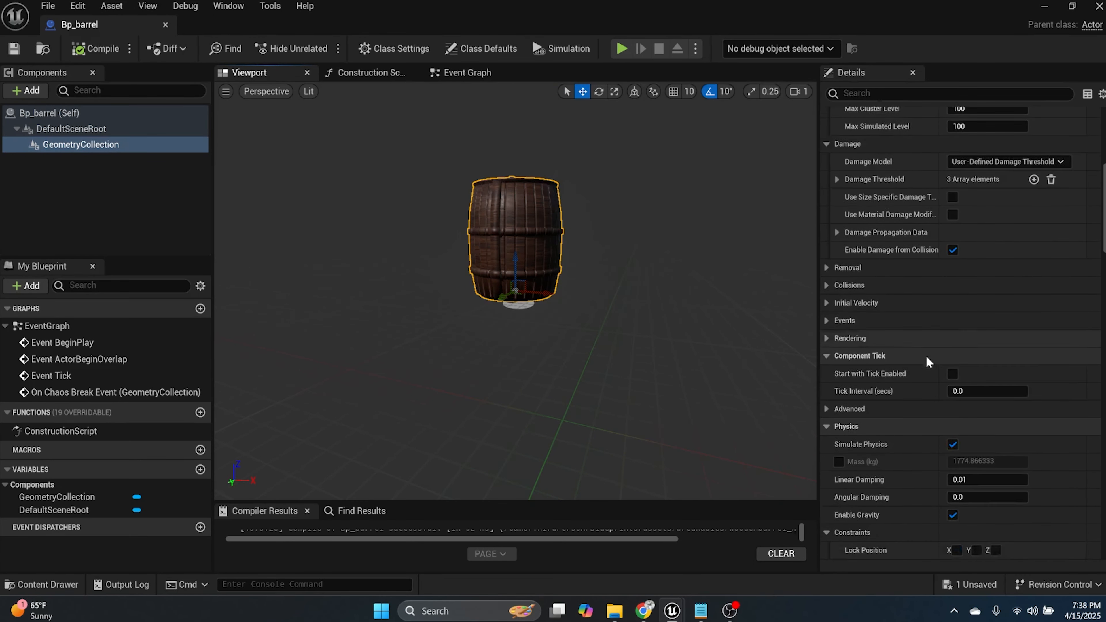
pyautogui.scroll(-17, 926, 358)
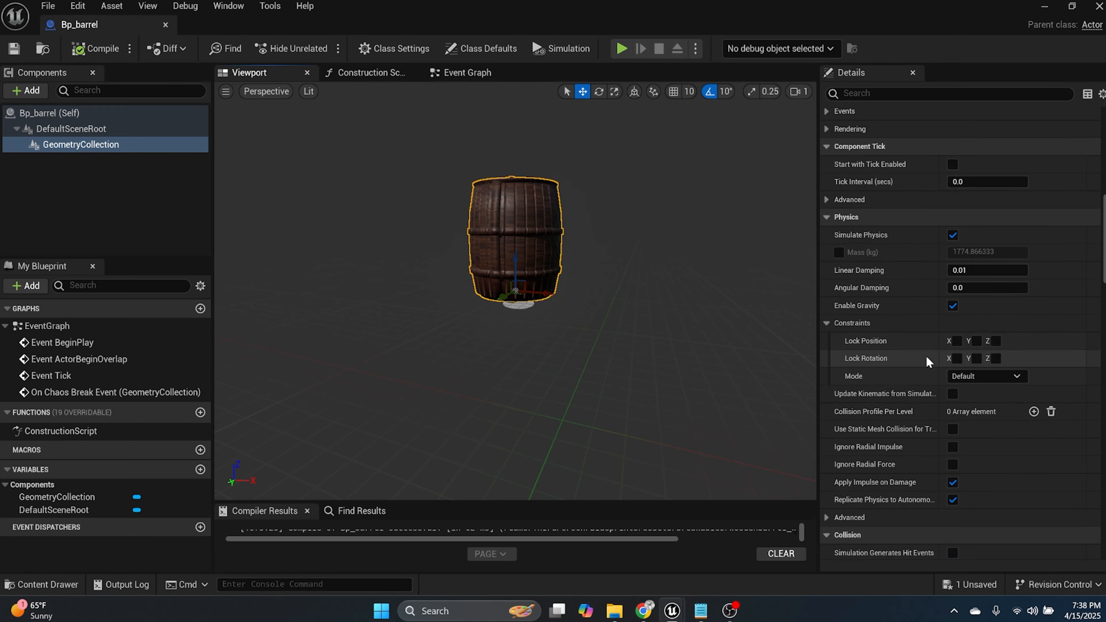
pyautogui.scroll(-7, 925, 355)
pyautogui.write('collis')
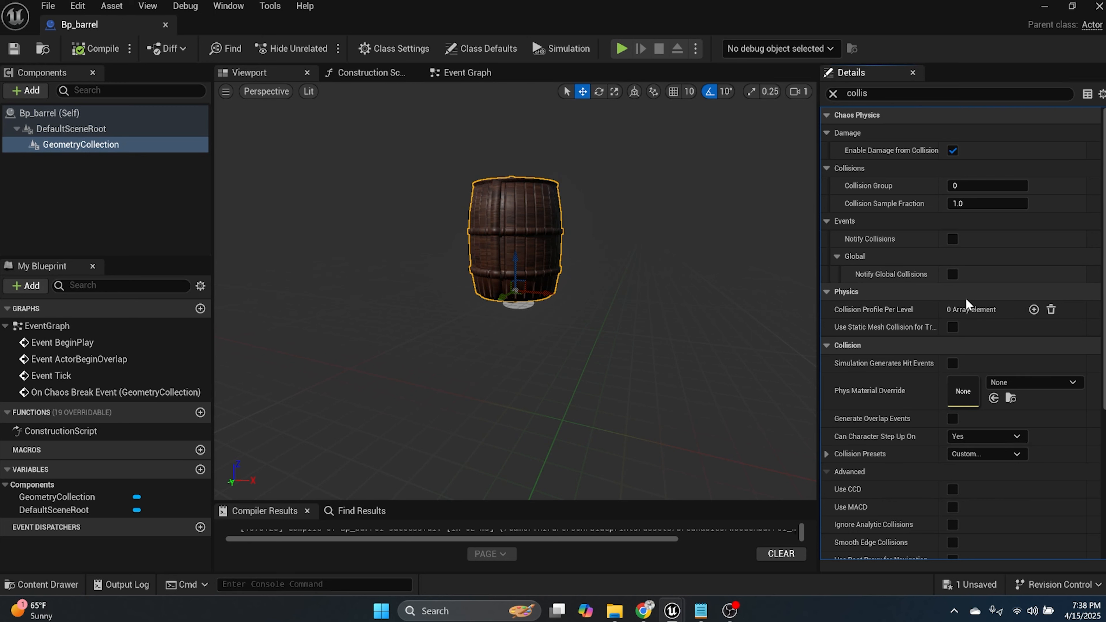
# - Open the engine's Collision page in Project Settings and expand its Preset list
pyautogui.click(83, 8)
pyautogui.click(151, 171)
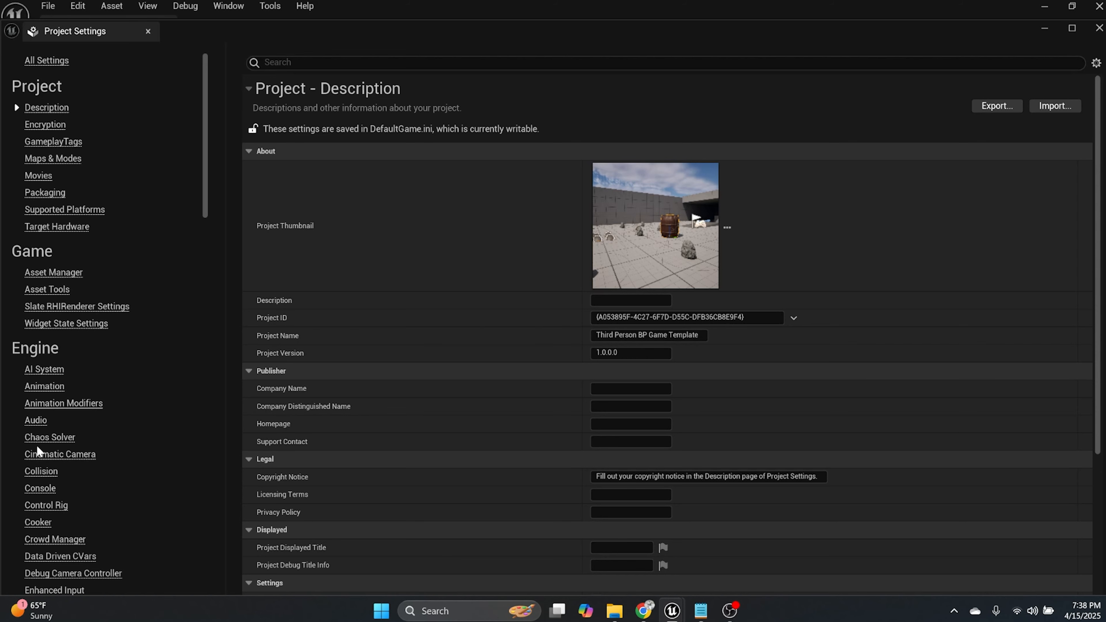
pyautogui.click(39, 471)
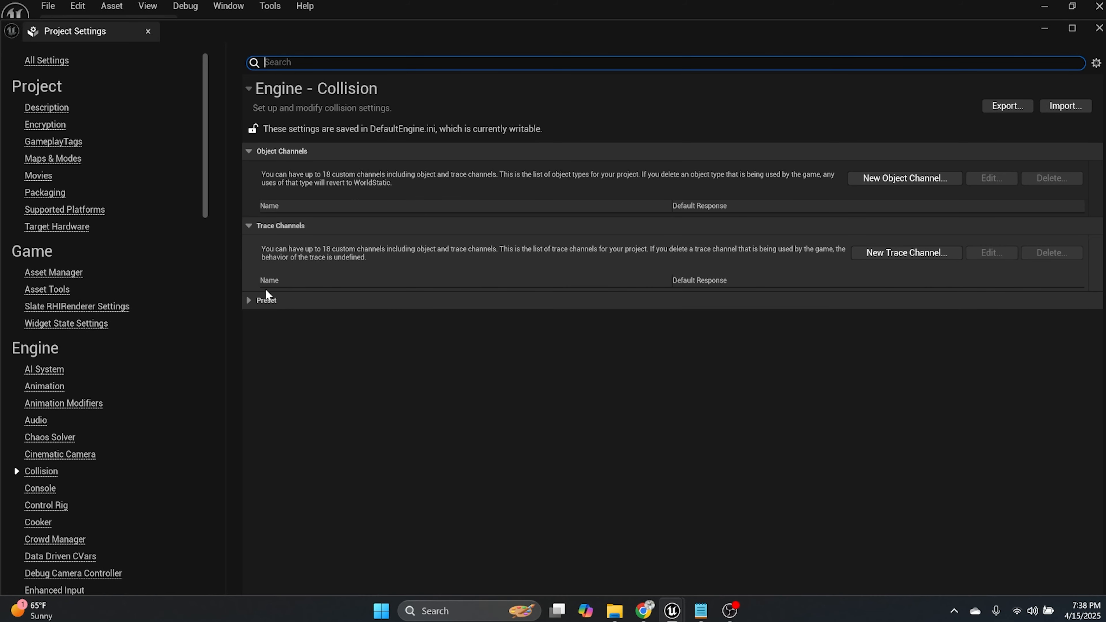
pyautogui.click(251, 300)
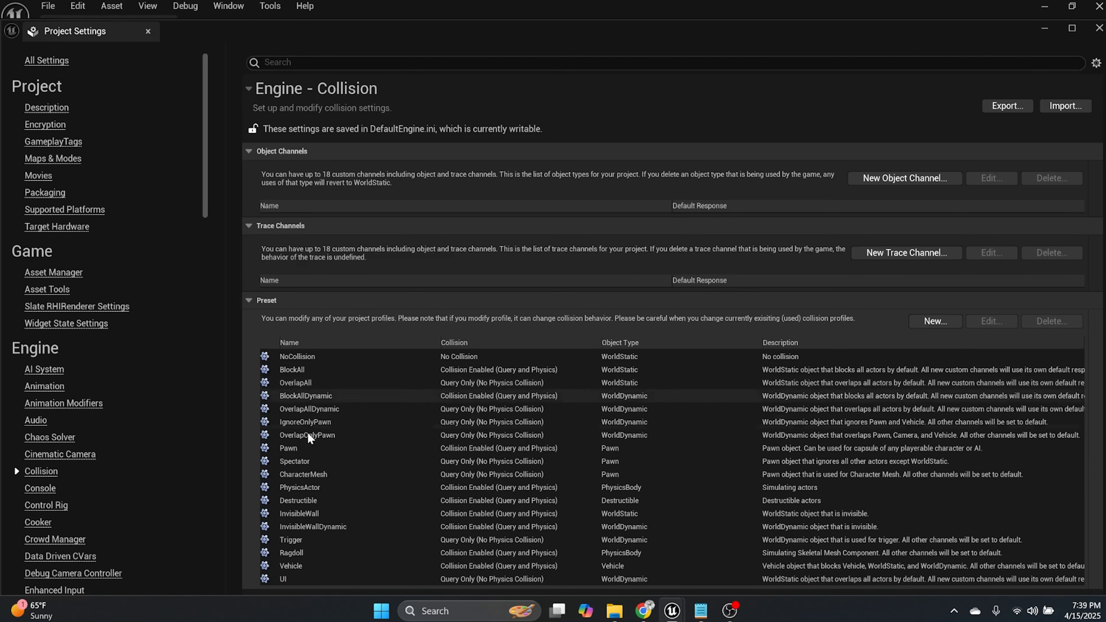
# - Create a collision profile named Debris with Physics Only (No Query Collision), object type Destructible and description "Debris from chaos"
pyautogui.click(930, 323)
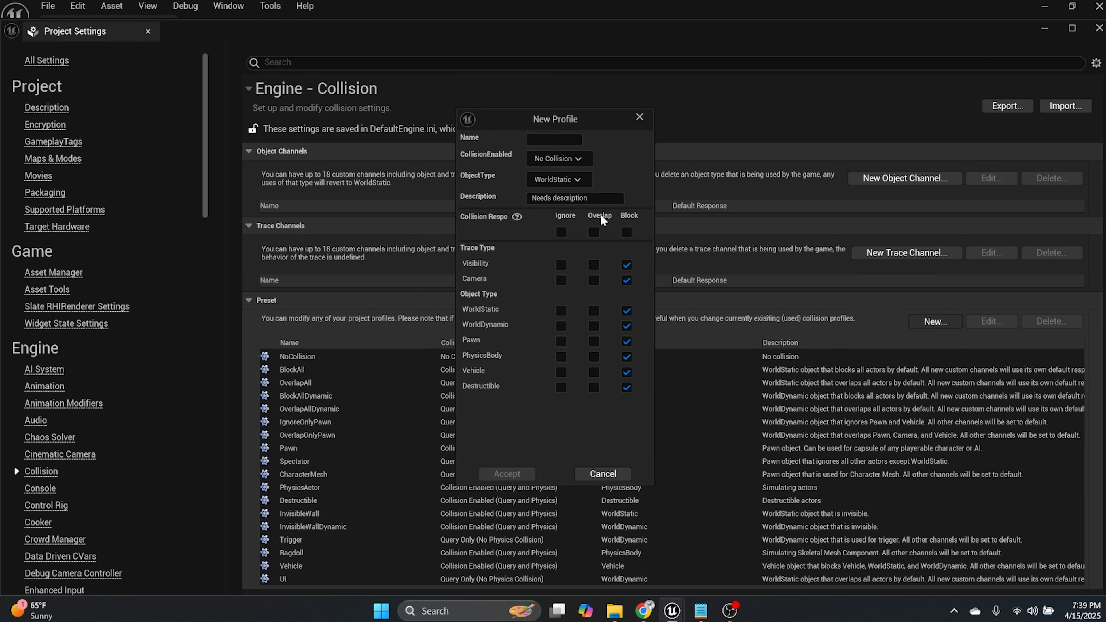
pyautogui.click(563, 138)
pyautogui.write('Debris')
pyautogui.click(558, 158)
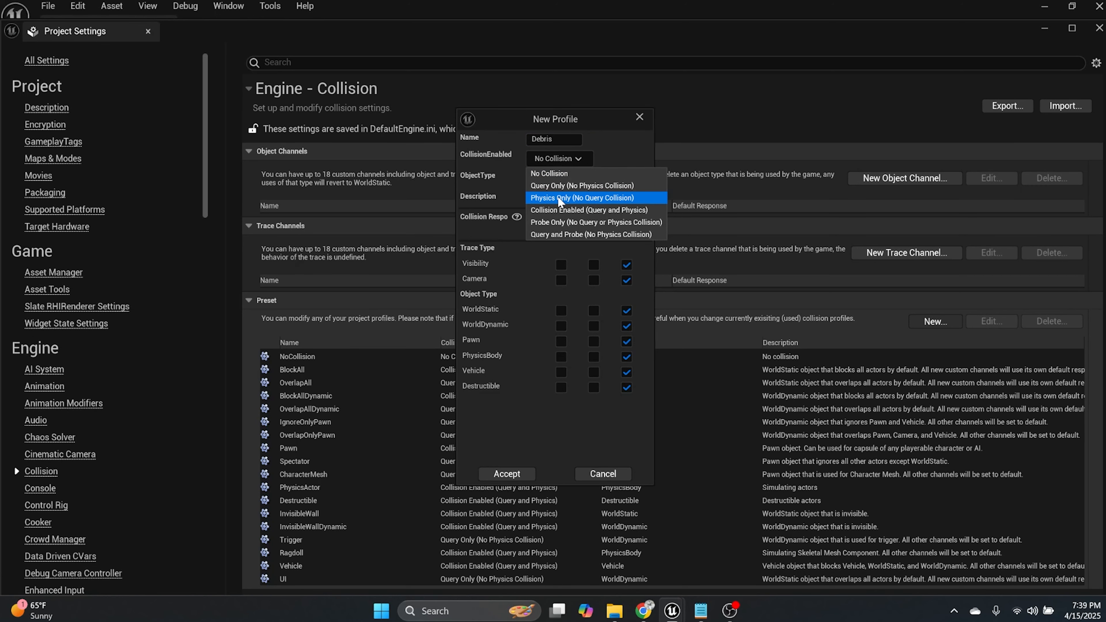
pyautogui.click(559, 198)
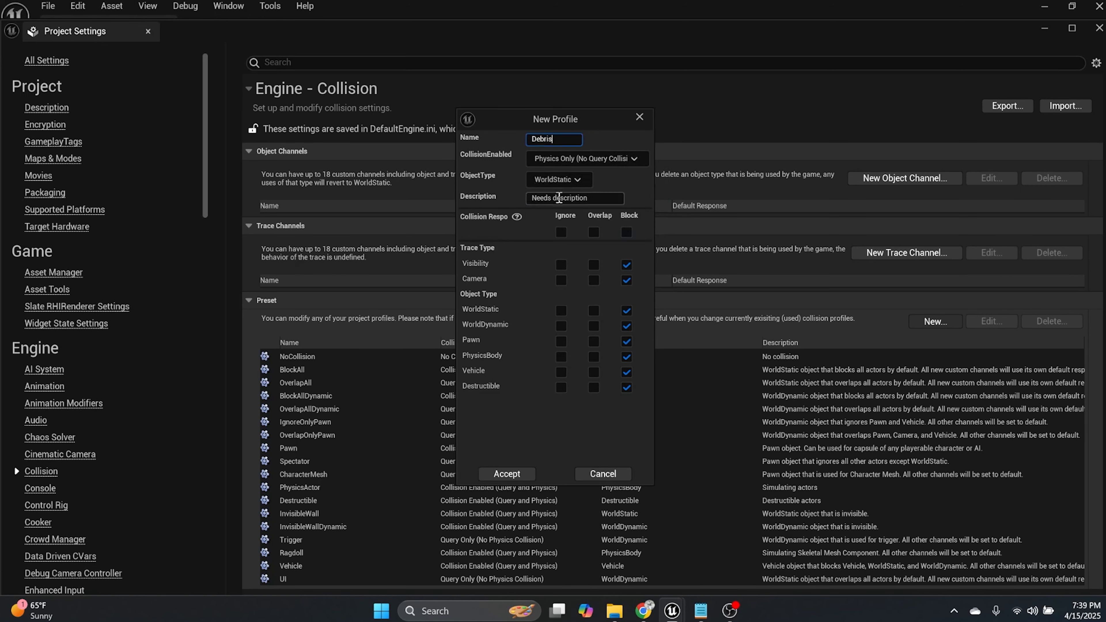
pyautogui.click(568, 180)
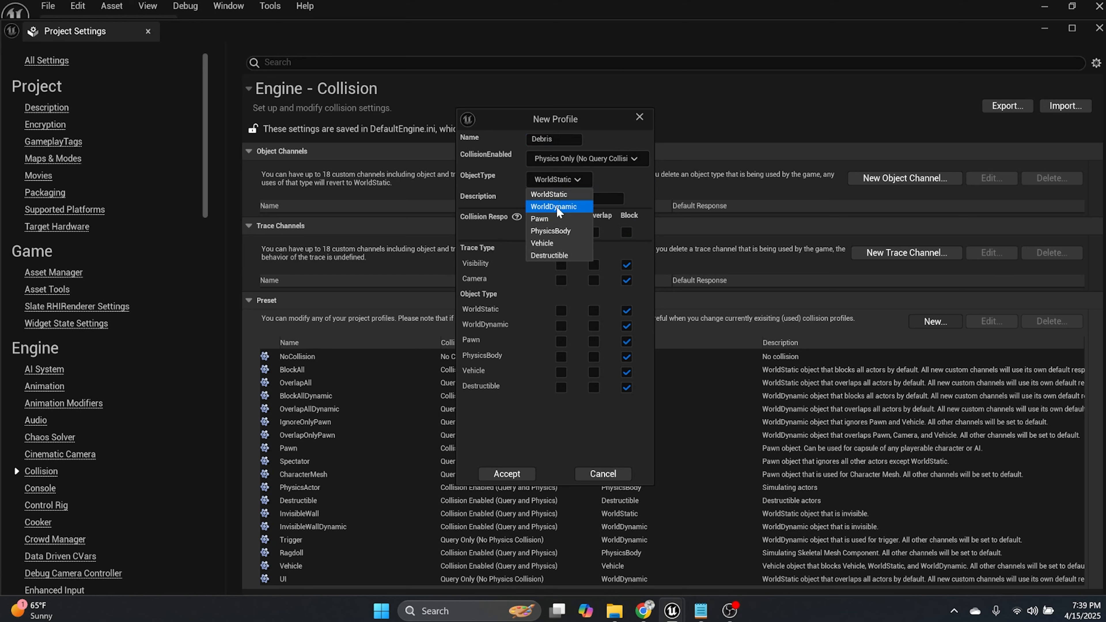
pyautogui.click(554, 254)
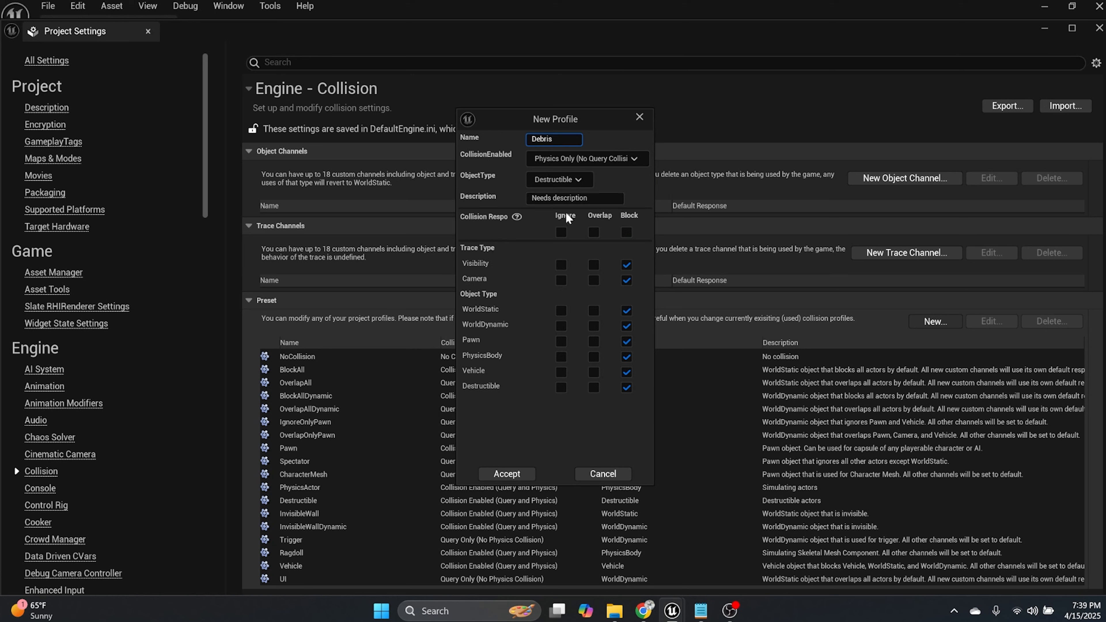
pyautogui.click(590, 198)
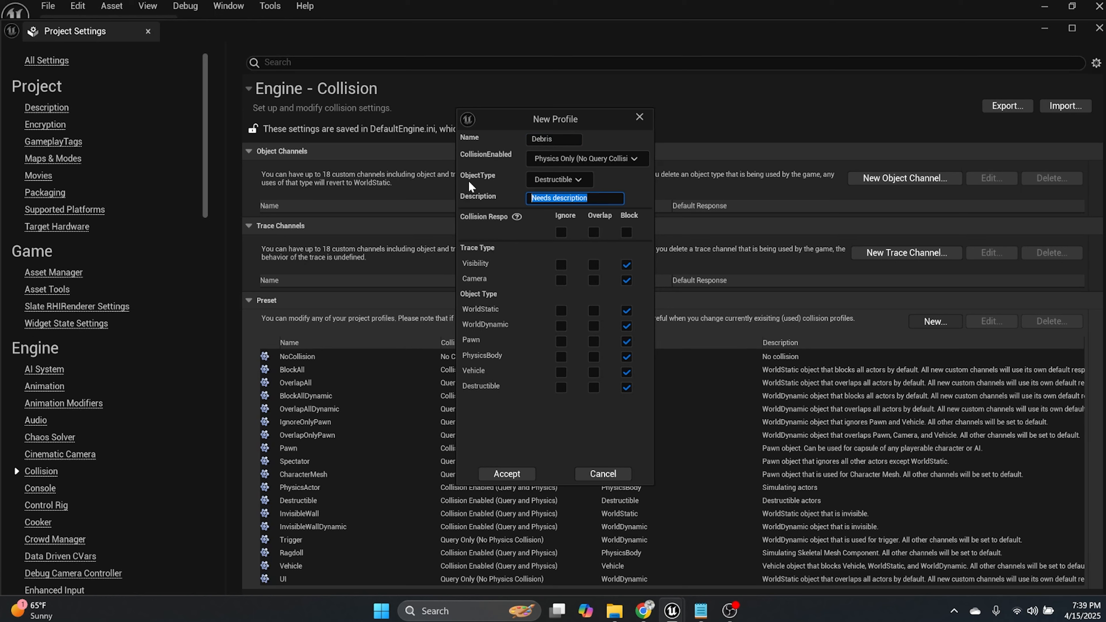
pyautogui.write('Debris from chaos')
# - Set the Debris profile to ignore Visibility, Camera and Pawn, accept it, and close Project Settings
pyautogui.click(561, 264)
pyautogui.click(561, 280)
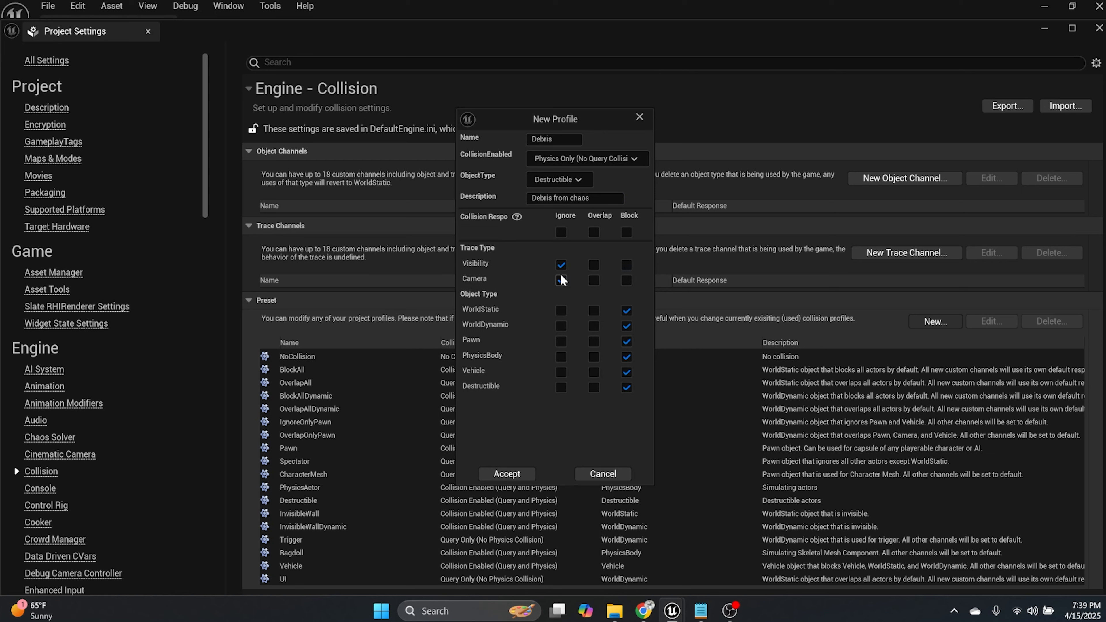
pyautogui.click(561, 341)
pyautogui.click(522, 471)
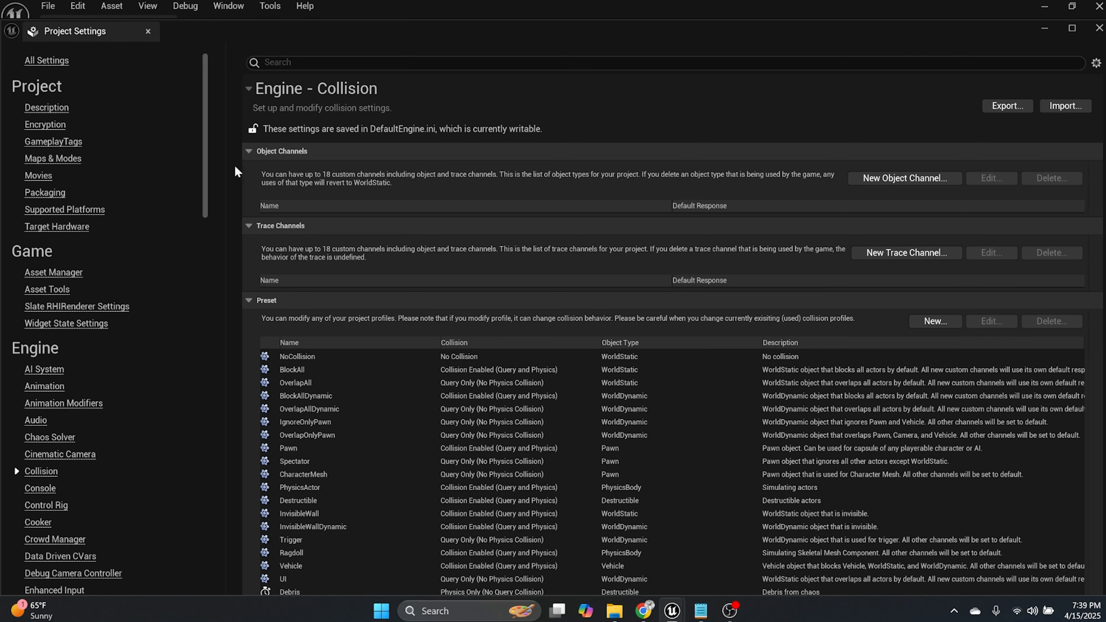
pyautogui.click(250, 300)
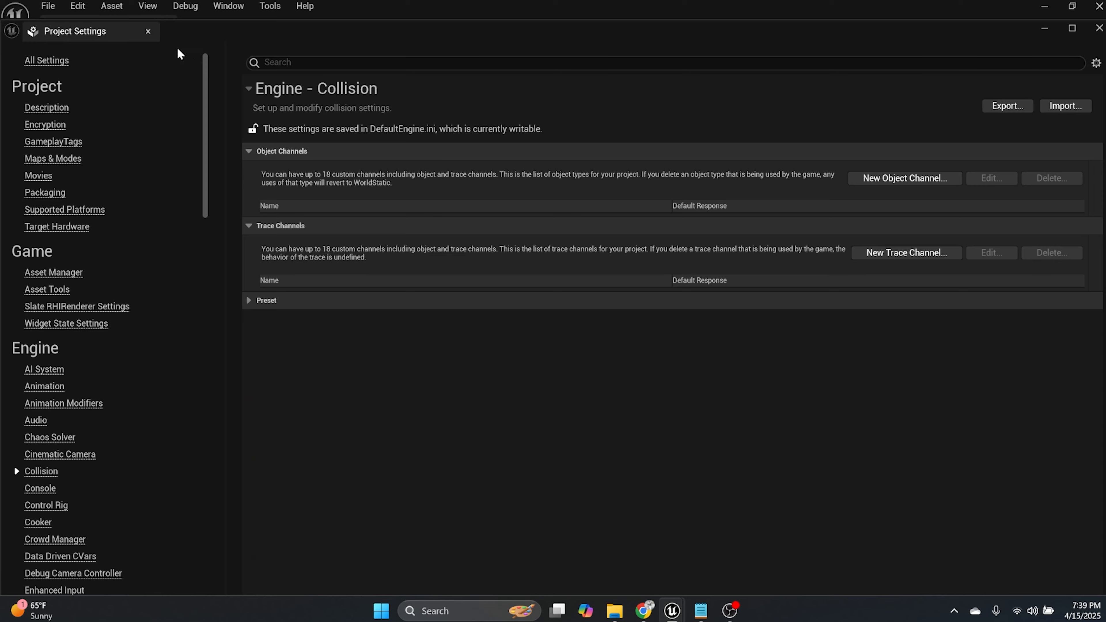
pyautogui.click(1099, 28)
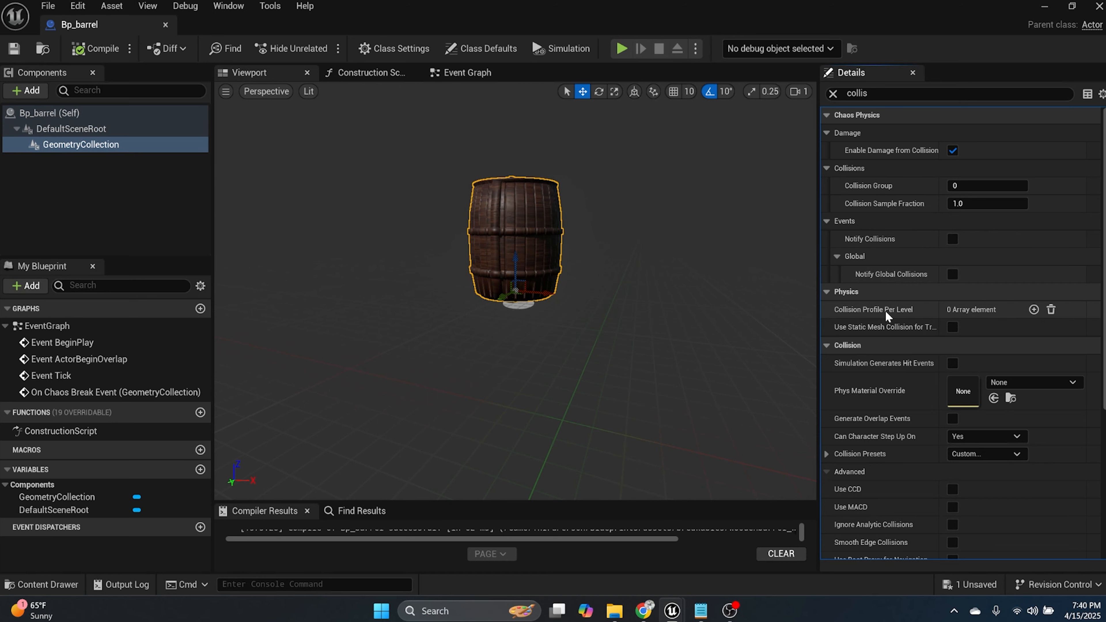
# - Add three elements to the GeometryCollection's Collision Profile Per Level array and open the Index 1 entry for editing
pyautogui.click(1033, 309)
pyautogui.click(1033, 310)
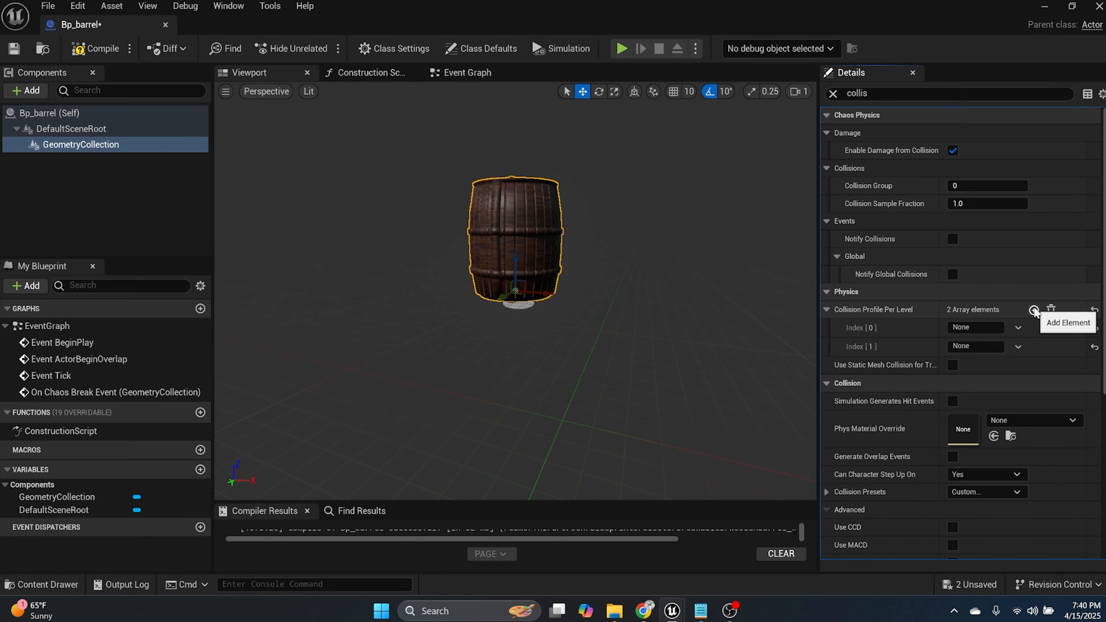
pyautogui.click(1033, 310)
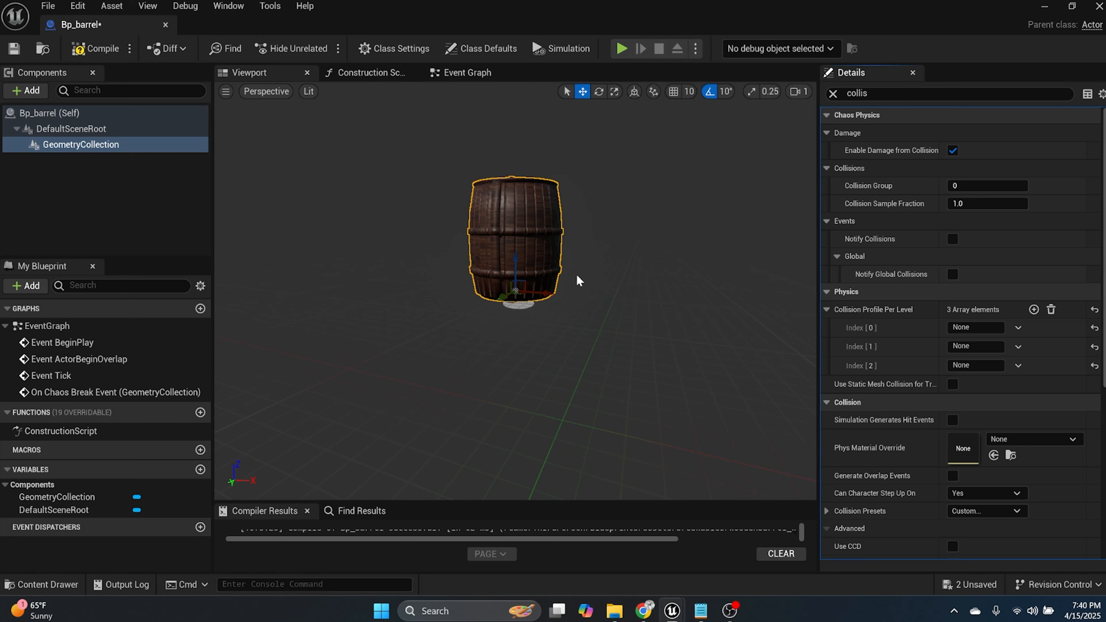
pyautogui.click(1019, 346)
pyautogui.click(979, 346)
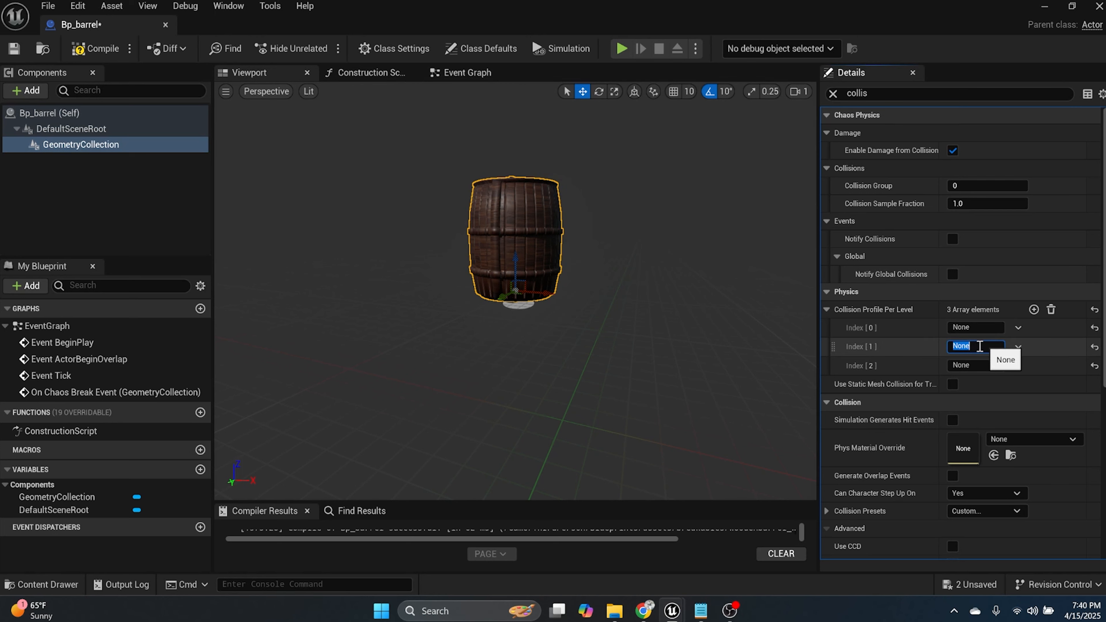
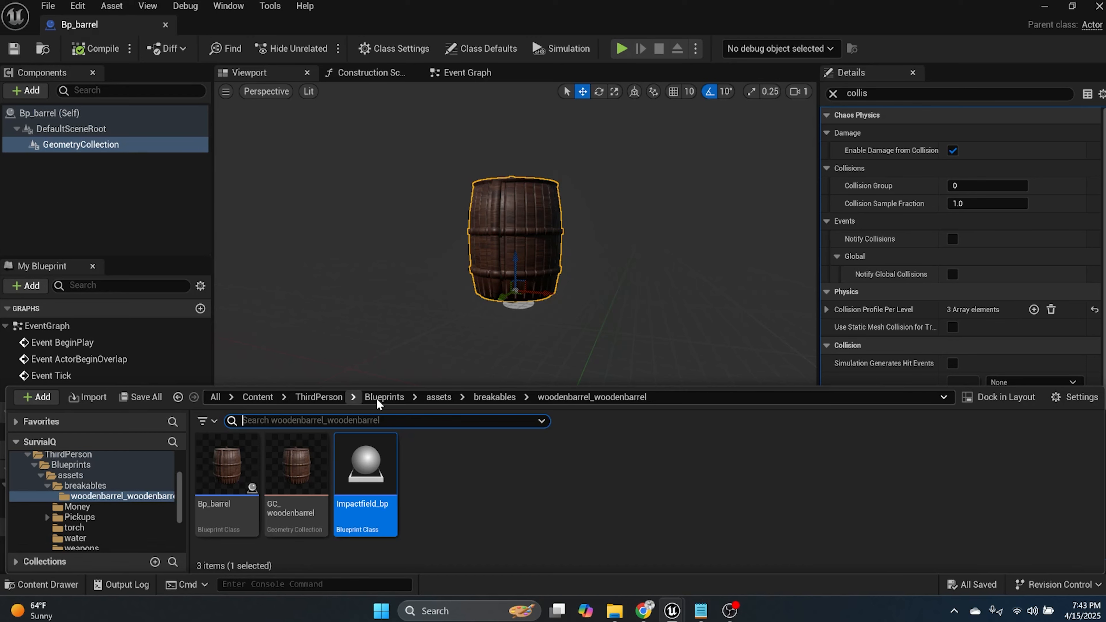
# - Open the AttackNotify_an blueprint from the Blueprints/Surv/animations folder
pyautogui.click(377, 397)
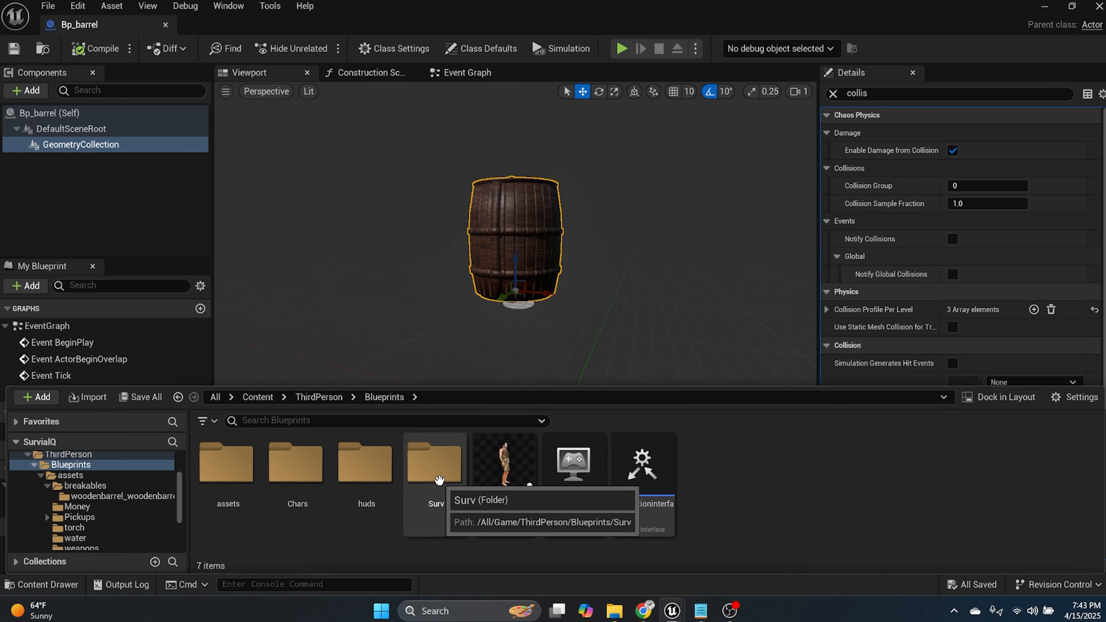
pyautogui.doubleClick(437, 479)
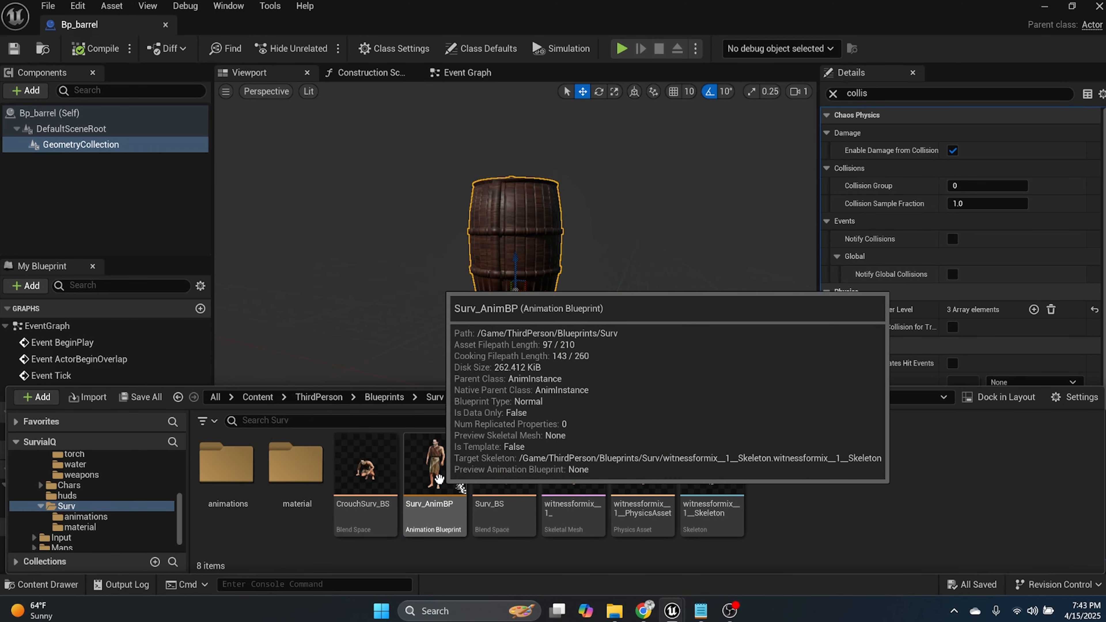
pyautogui.doubleClick(230, 468)
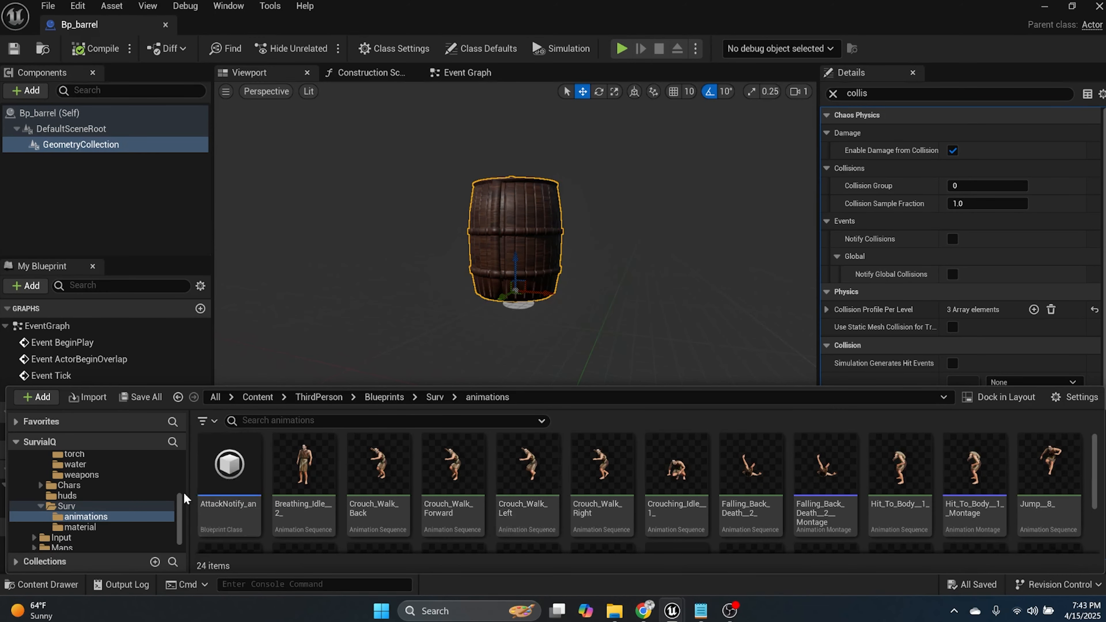
pyautogui.click(228, 477)
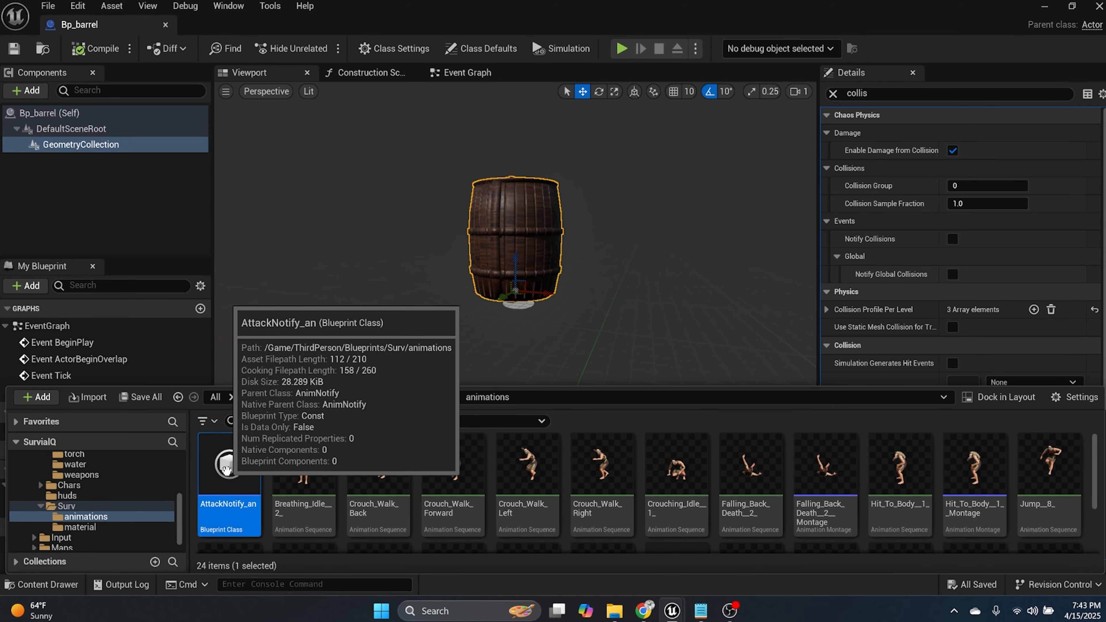
pyautogui.doubleClick(228, 476)
# - Add a Get Socket Transform node fed by the Mesh Comp output of Received Notify
pyautogui.moveTo(376, 400); pyautogui.dragTo(600, 384, button='right')
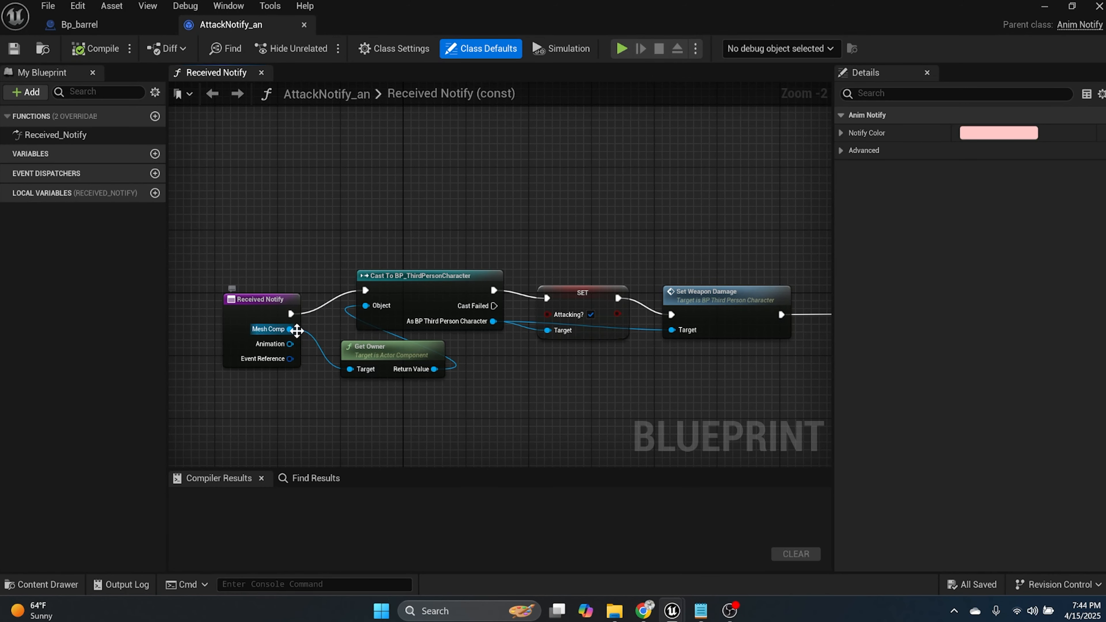
pyautogui.moveTo(289, 329); pyautogui.dragTo(452, 431)
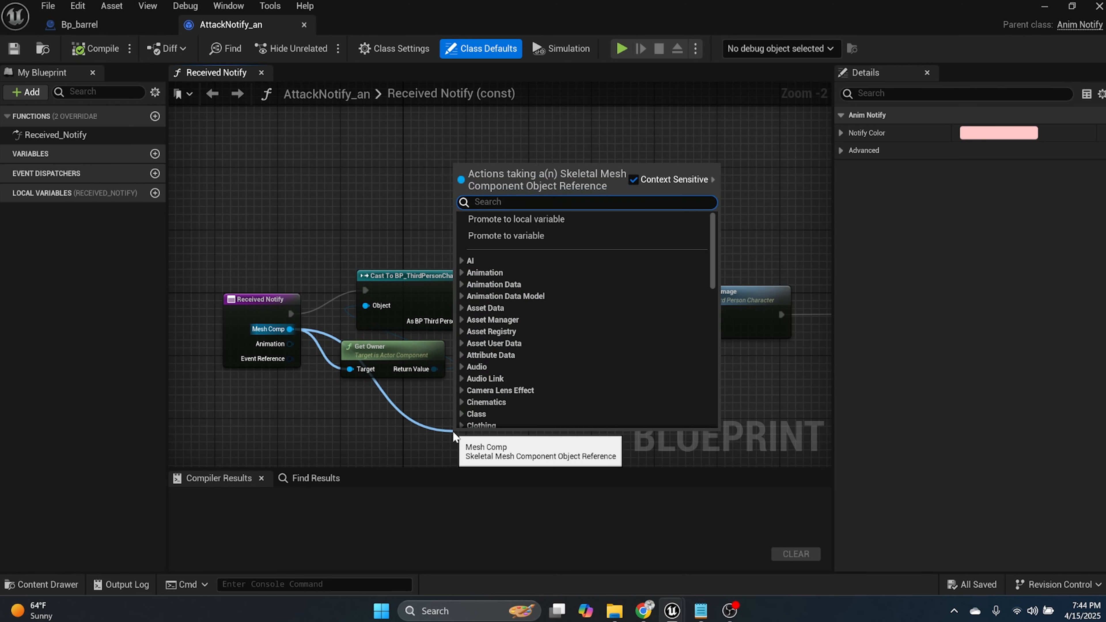
pyautogui.write('getso')
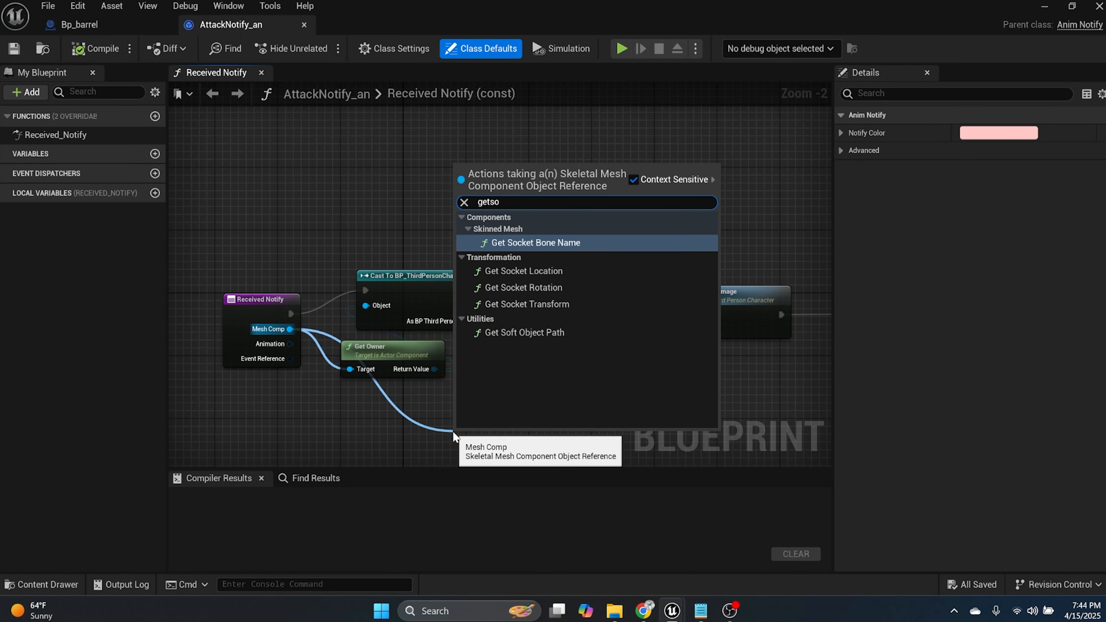
pyautogui.click(525, 304)
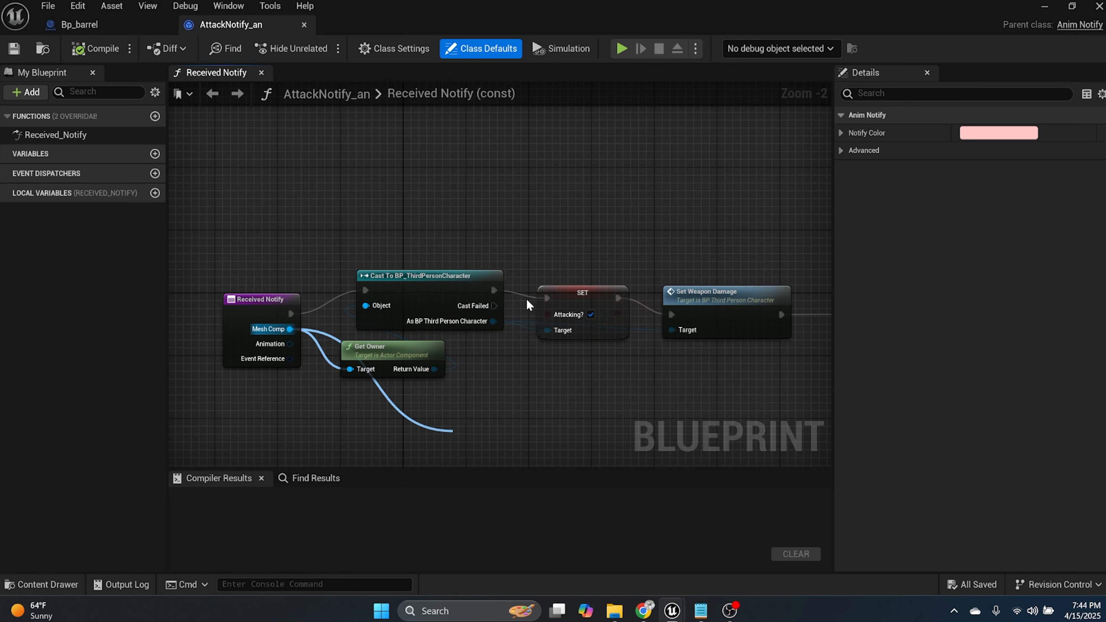
# - Move the Return Node aside and add a Spawn Actor from Class node to the execution line after Set Weapon Damage
pyautogui.moveTo(518, 368); pyautogui.dragTo(422, 283, button='right')
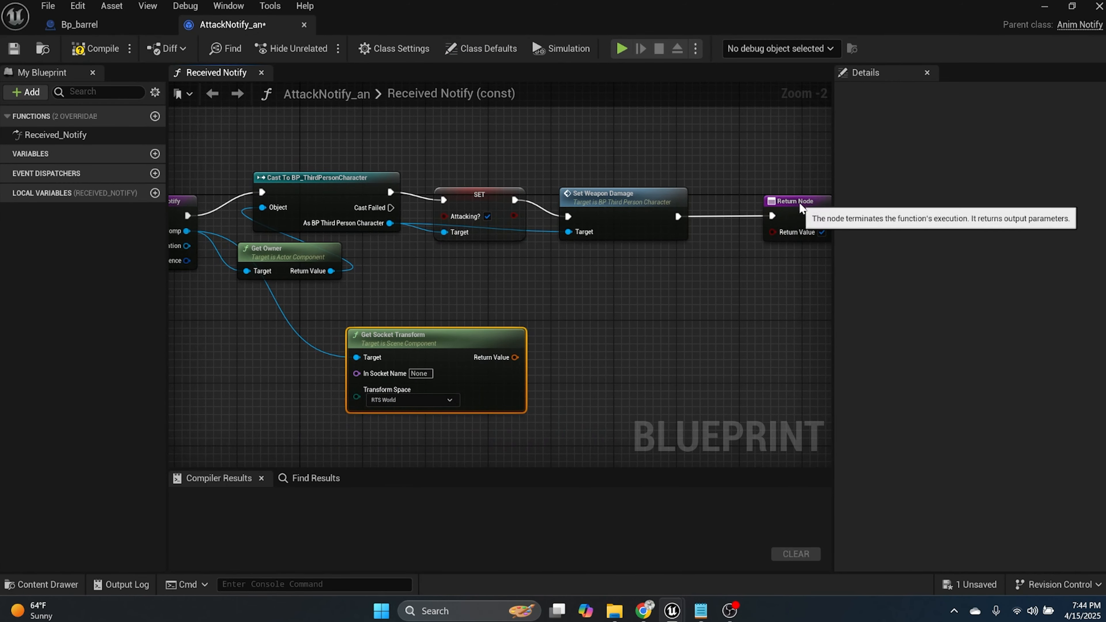
pyautogui.moveTo(794, 201); pyautogui.dragTo(753, 201)
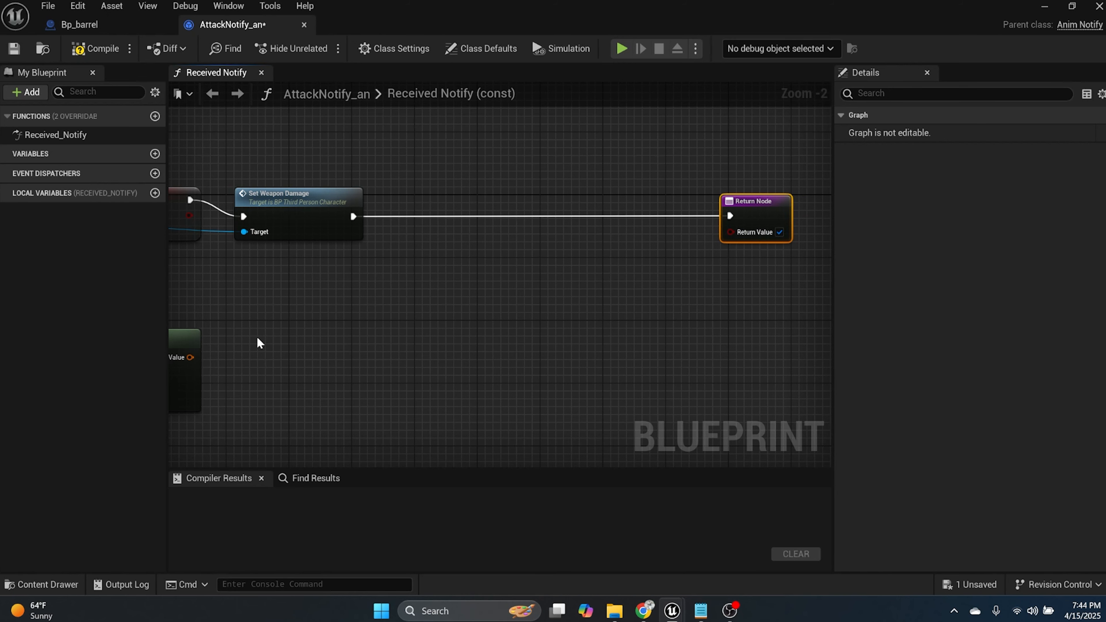
pyautogui.moveTo(256, 336); pyautogui.dragTo(456, 289, button='right')
pyautogui.moveTo(480, 240); pyautogui.dragTo(500, 262)
pyautogui.write('spawnac')
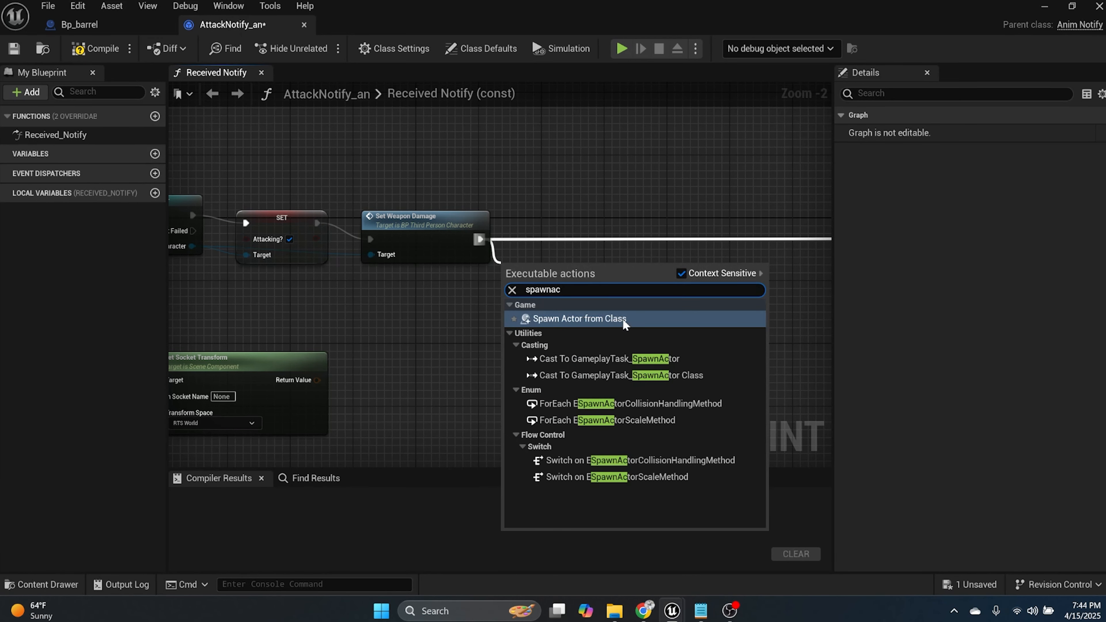
pyautogui.click(623, 319)
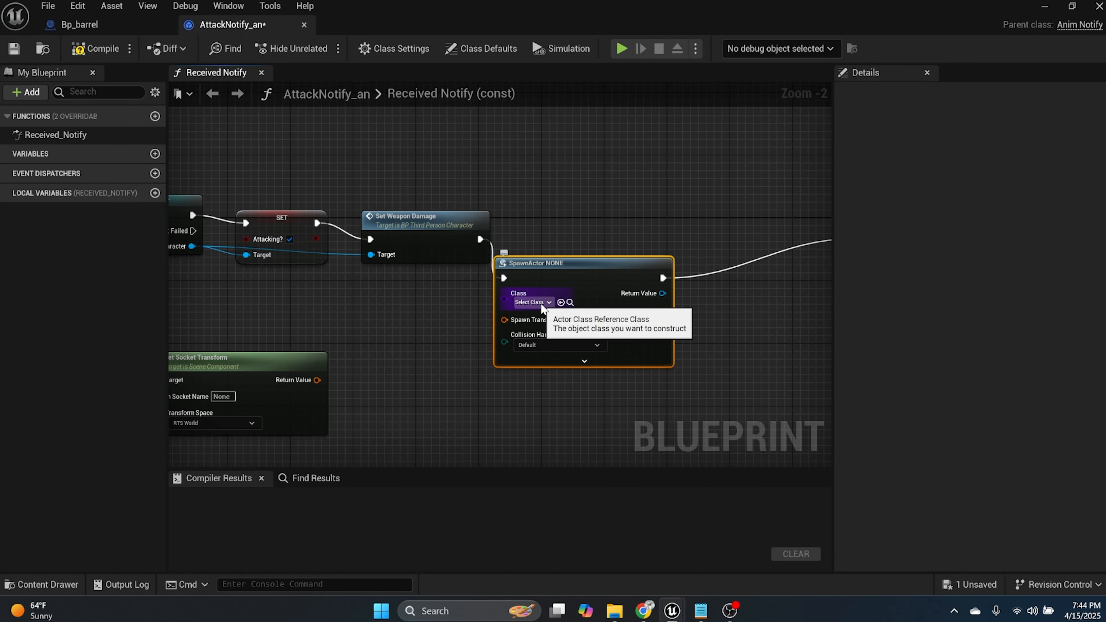
# - Set the spawn node's class to Impactfield_bp and feed its Spawn Transform from Get Socket Transform's Return Value
pyautogui.click(532, 302)
pyautogui.write('impa')
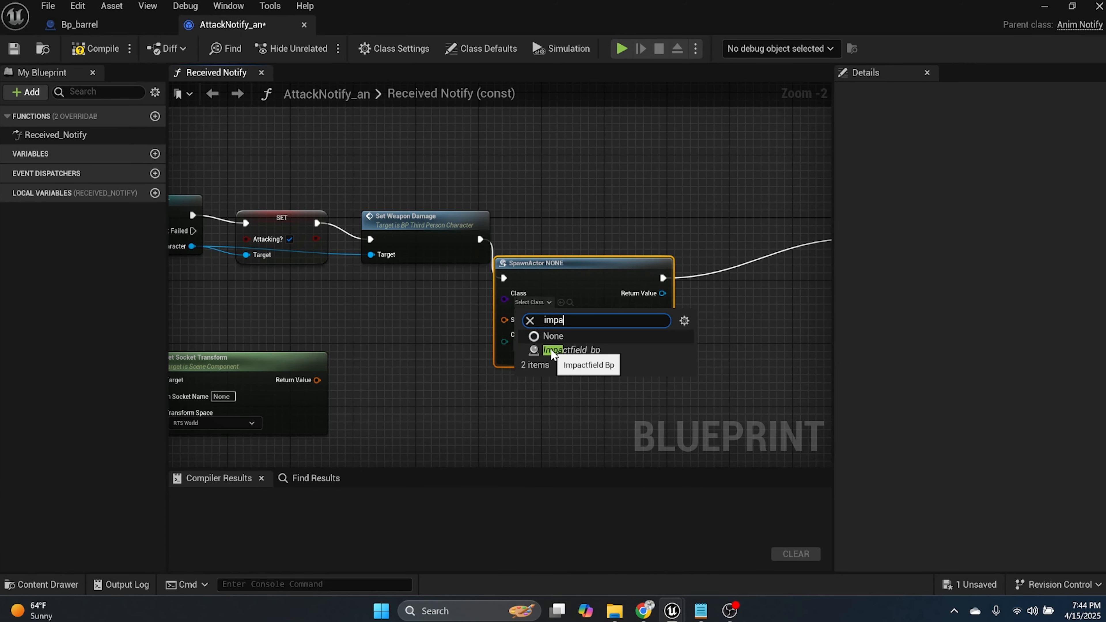
pyautogui.click(552, 351)
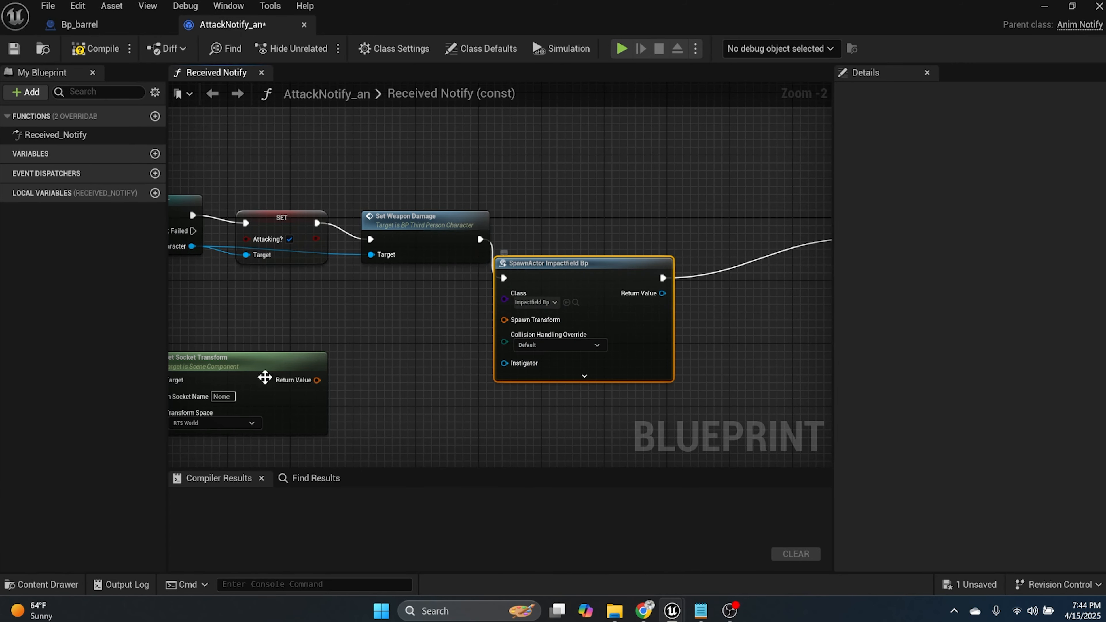
pyautogui.moveTo(317, 380); pyautogui.dragTo(505, 319)
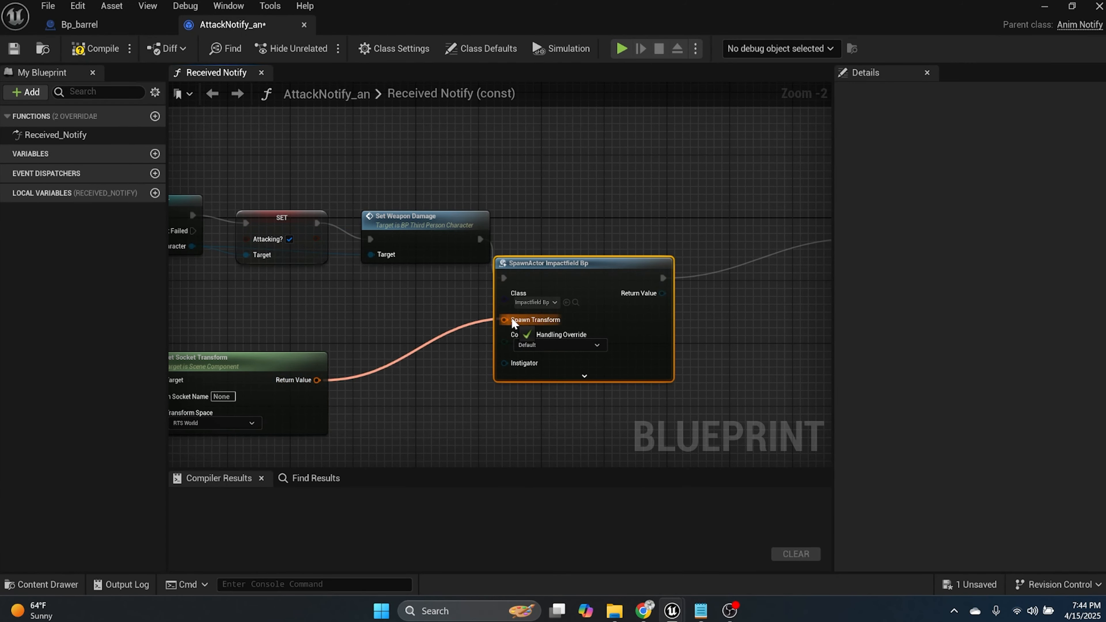
# - Arrange the SpawnActor and Get Socket Transform nodes in the Received Notify graph, compile and save the blueprint
pyautogui.moveTo(688, 304); pyautogui.dragTo(492, 330, button='right')
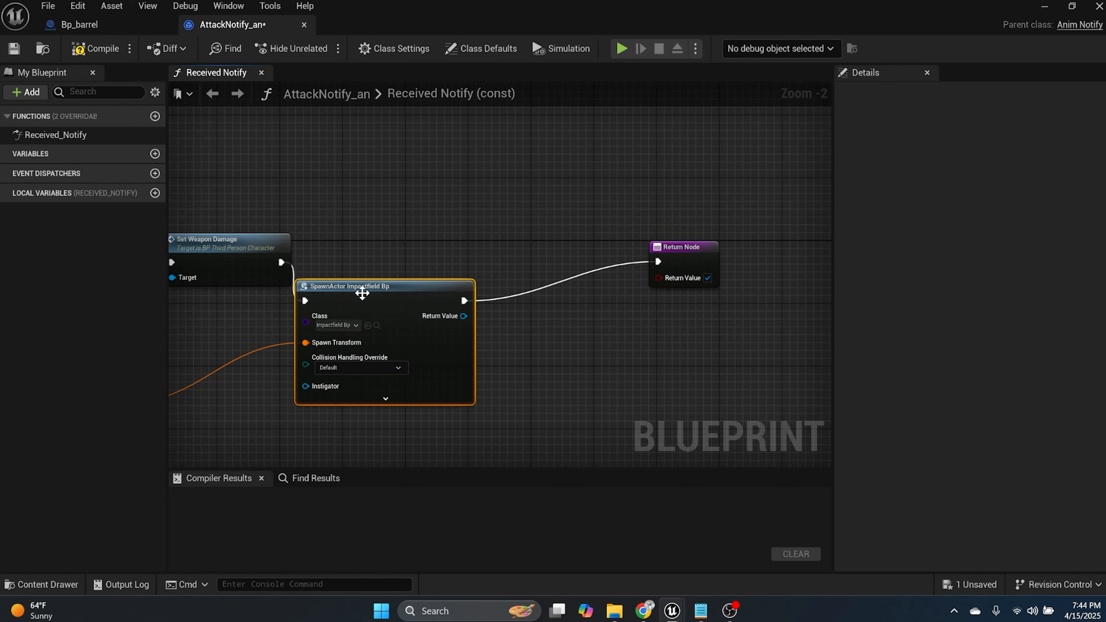
pyautogui.moveTo(361, 293); pyautogui.dragTo(415, 268)
pyautogui.moveTo(213, 355); pyautogui.dragTo(575, 258, button='right')
pyautogui.moveTo(388, 283); pyautogui.dragTo(473, 267)
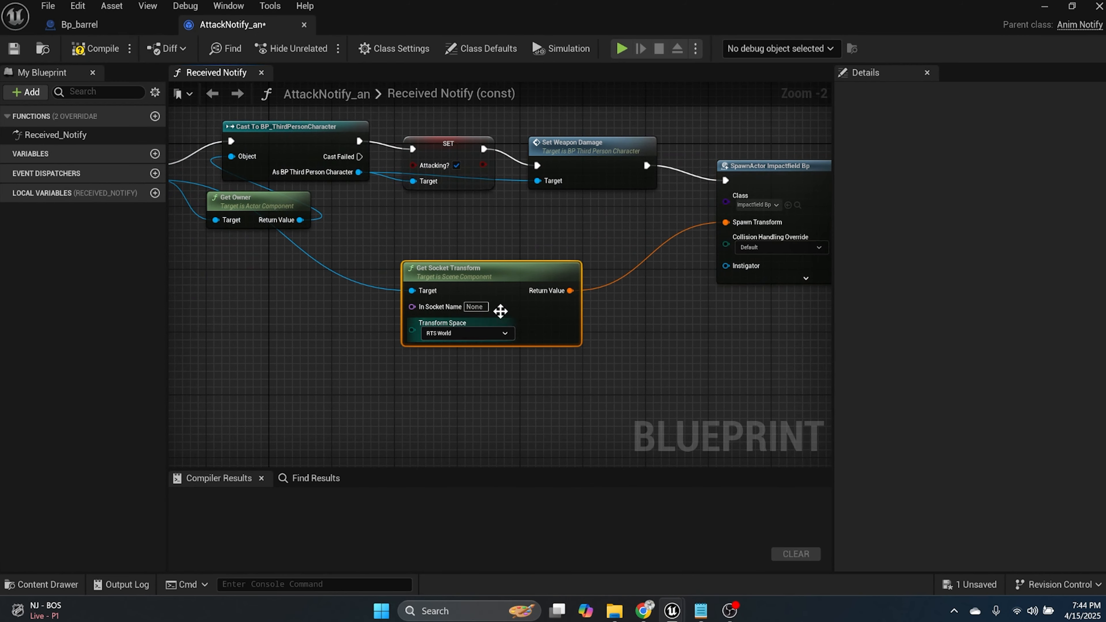
pyautogui.click(94, 48)
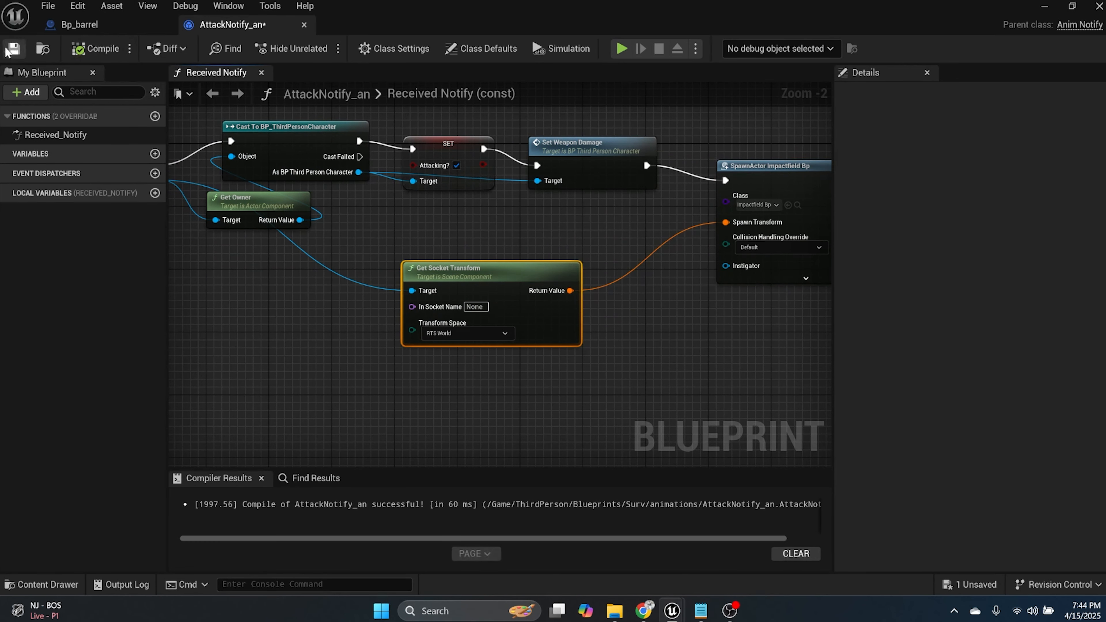
pyautogui.click(14, 48)
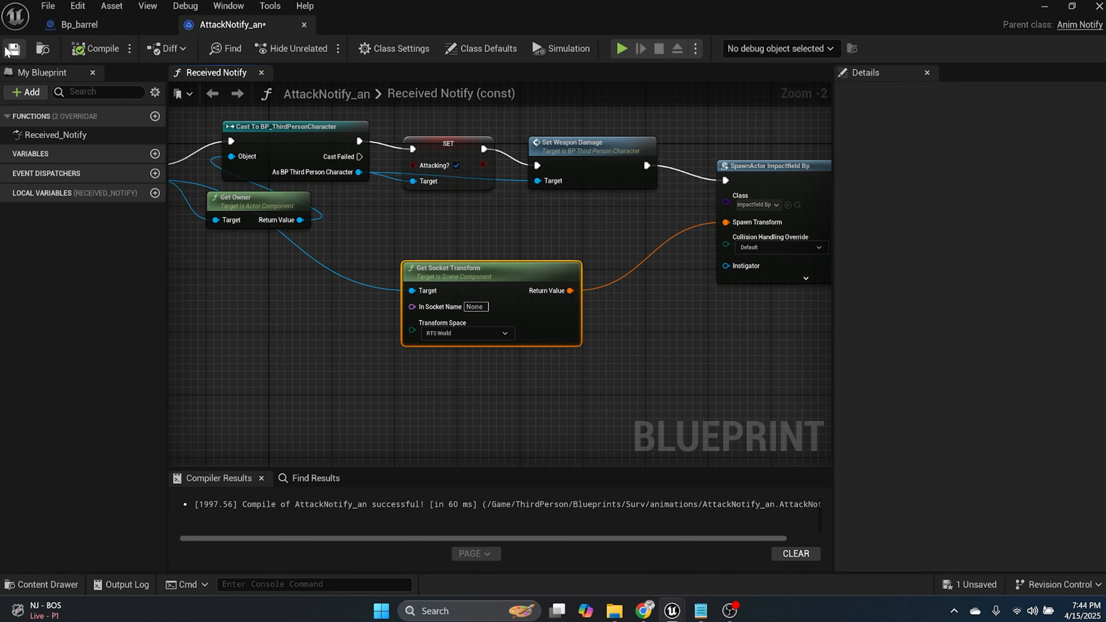
# - Open the character's witnessformix__1__Skeleton asset from the Blueprints/Surv folder
pyautogui.click(40, 583)
pyautogui.click(434, 397)
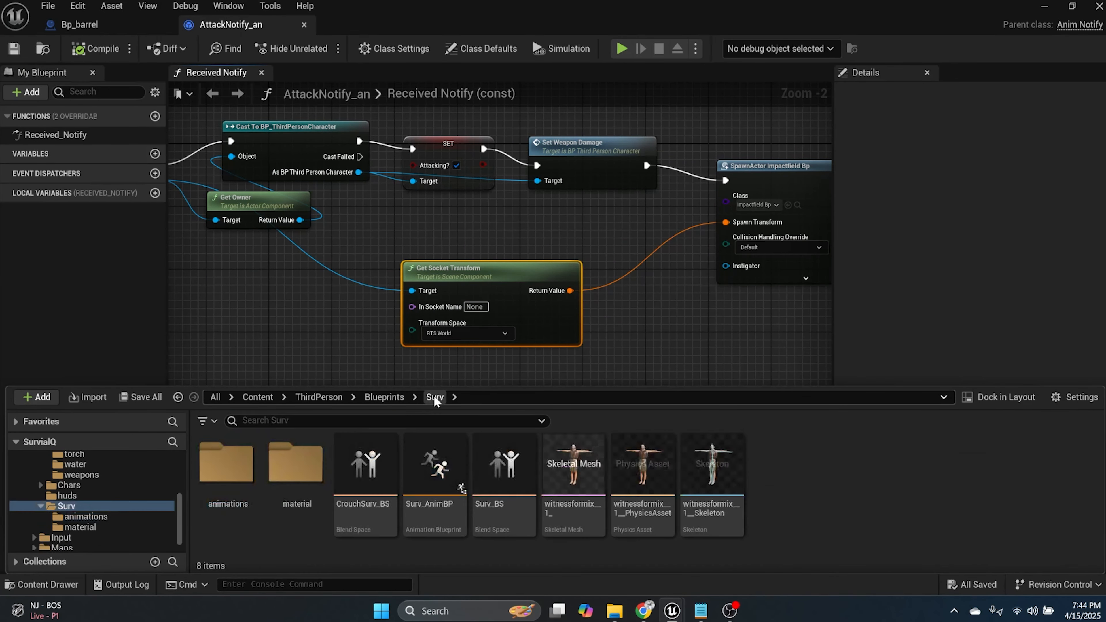
pyautogui.click(712, 474)
pyautogui.doubleClick(711, 467)
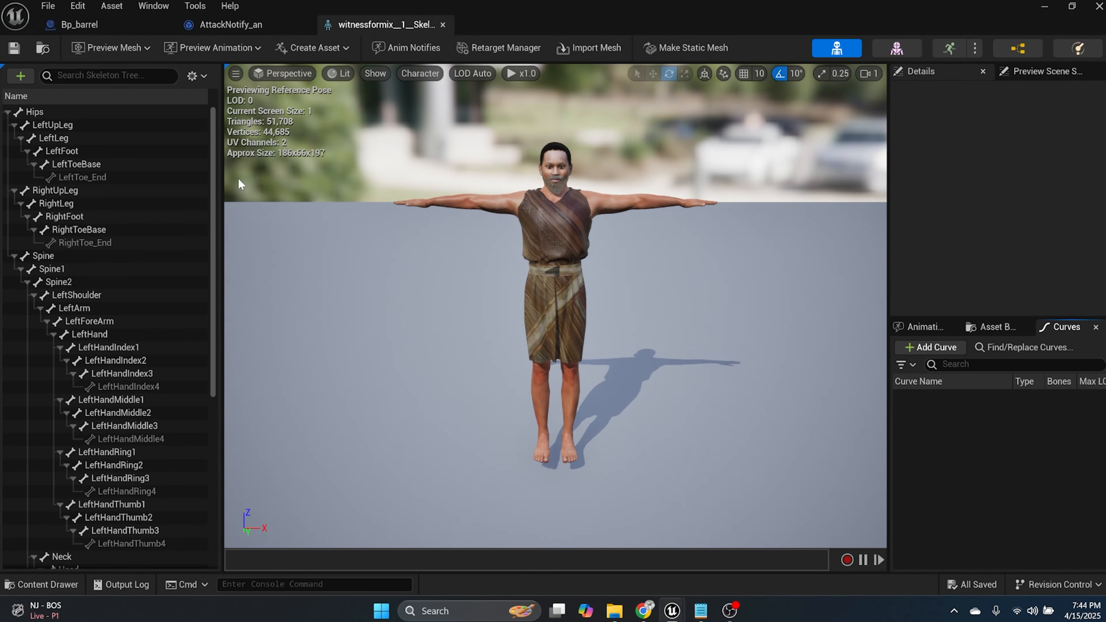
# - Examine the impact socket under the RightHand bone and its socket parameters, save the skeleton and close it
pyautogui.scroll(-8, 73, 232)
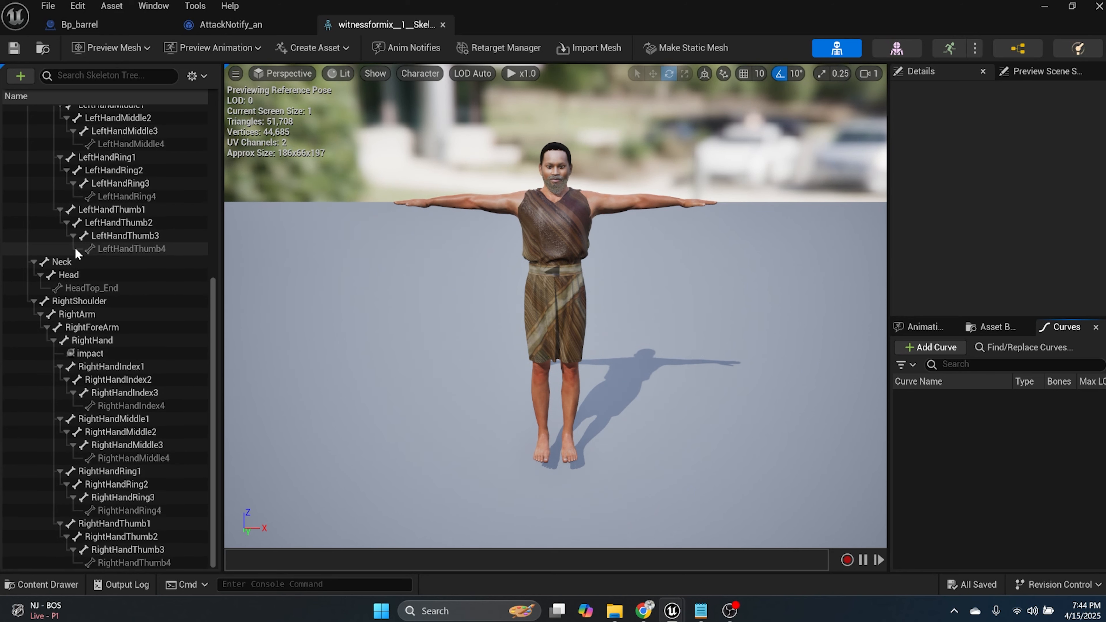
pyautogui.click(91, 340)
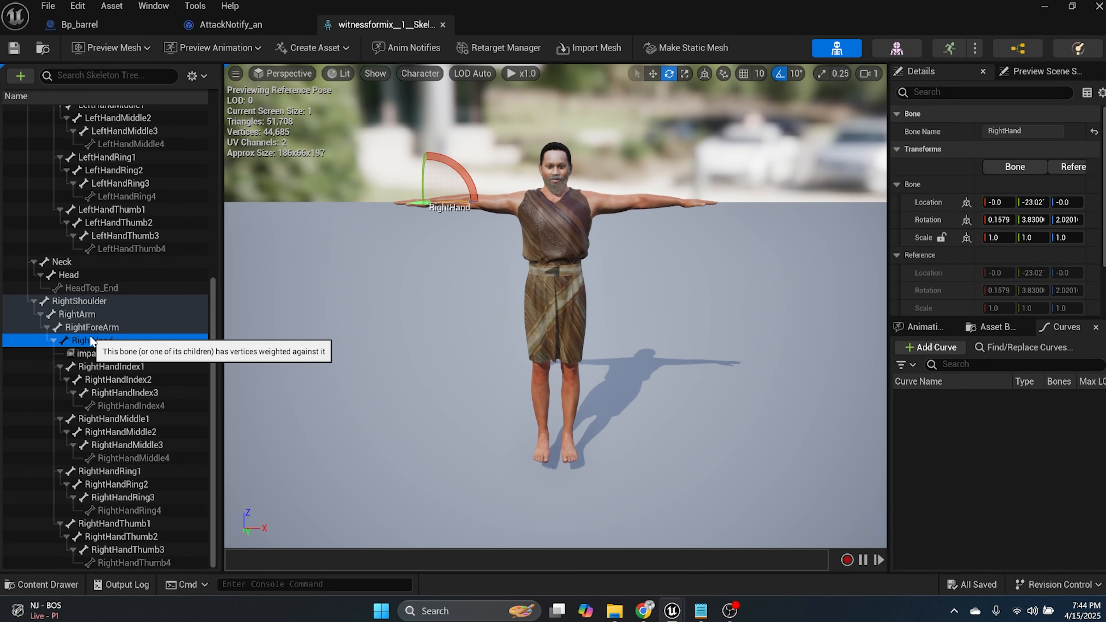
pyautogui.rightClick(108, 339)
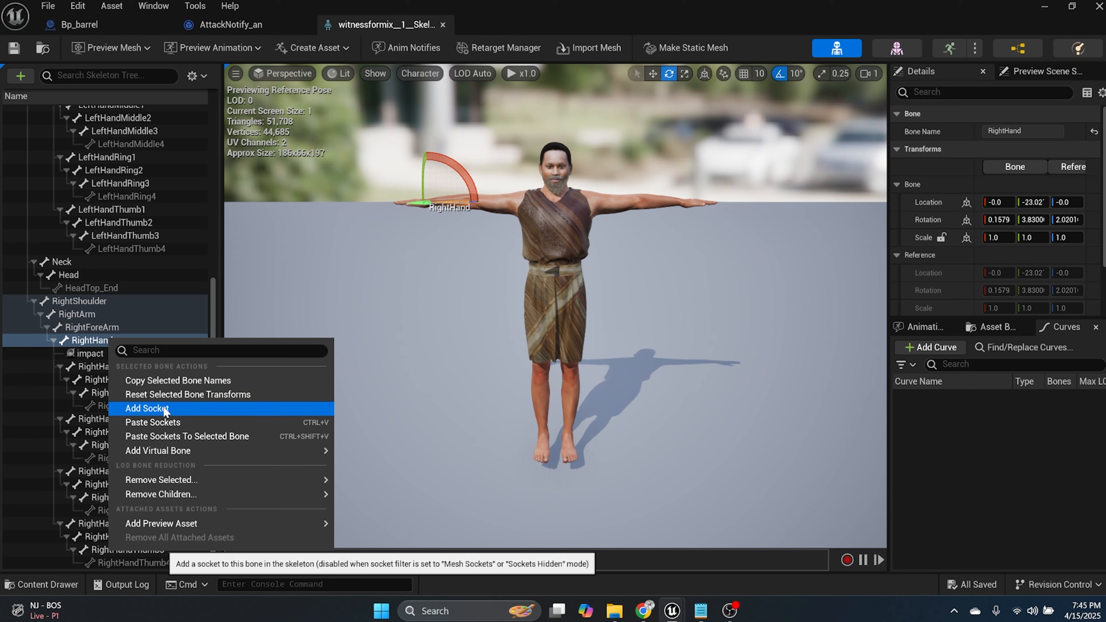
pyautogui.click(322, 251)
pyautogui.click(94, 354)
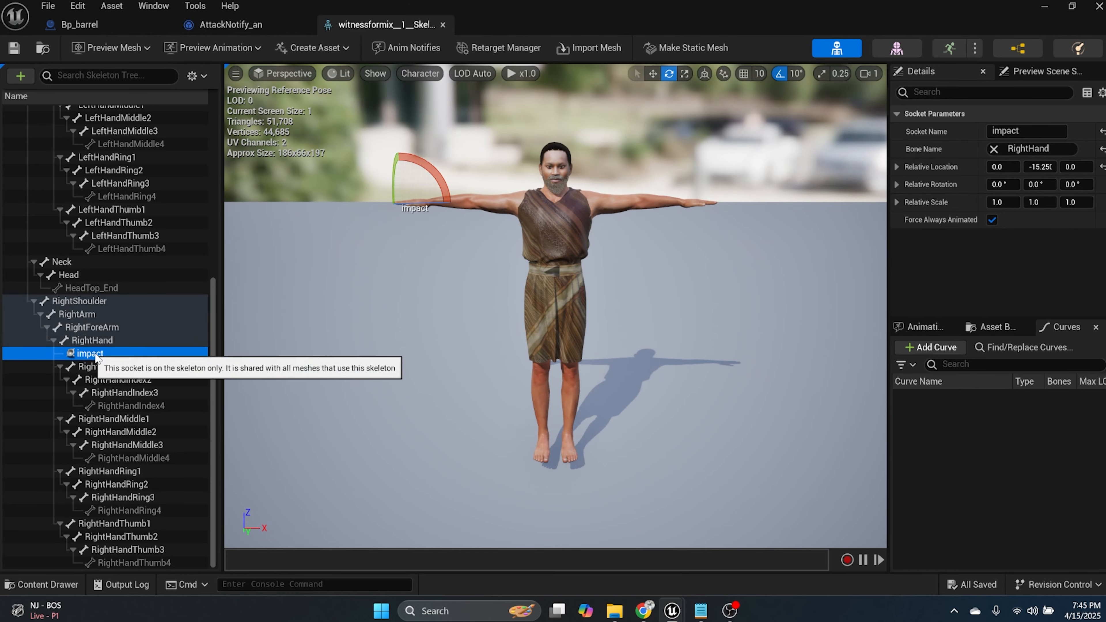
pyautogui.click(1039, 130)
pyautogui.click(1032, 128)
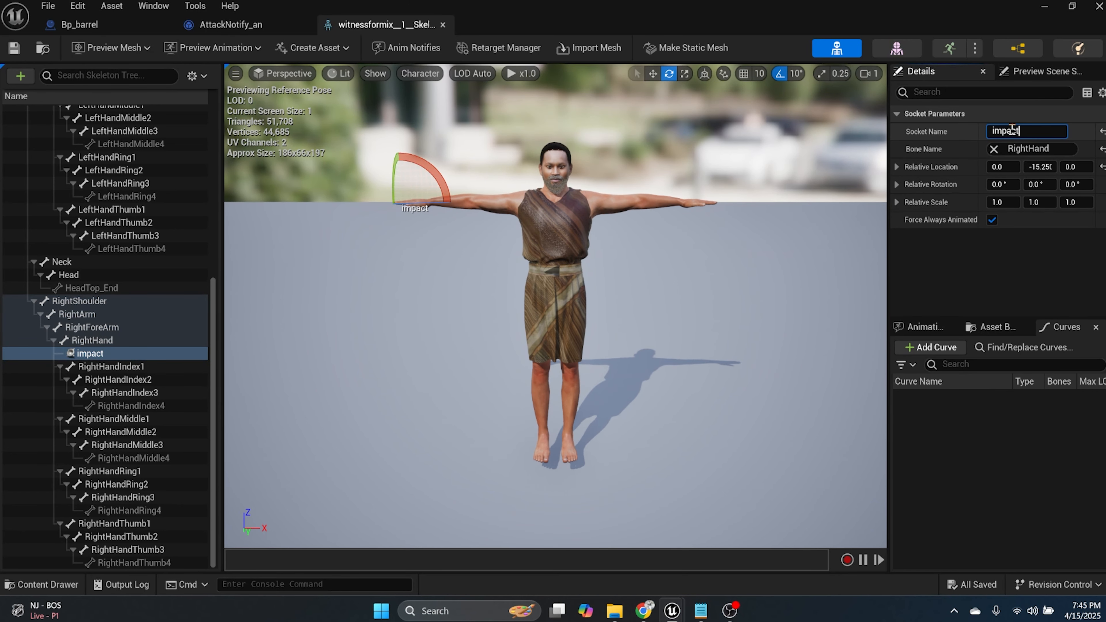
pyautogui.click(14, 50)
pyautogui.click(443, 25)
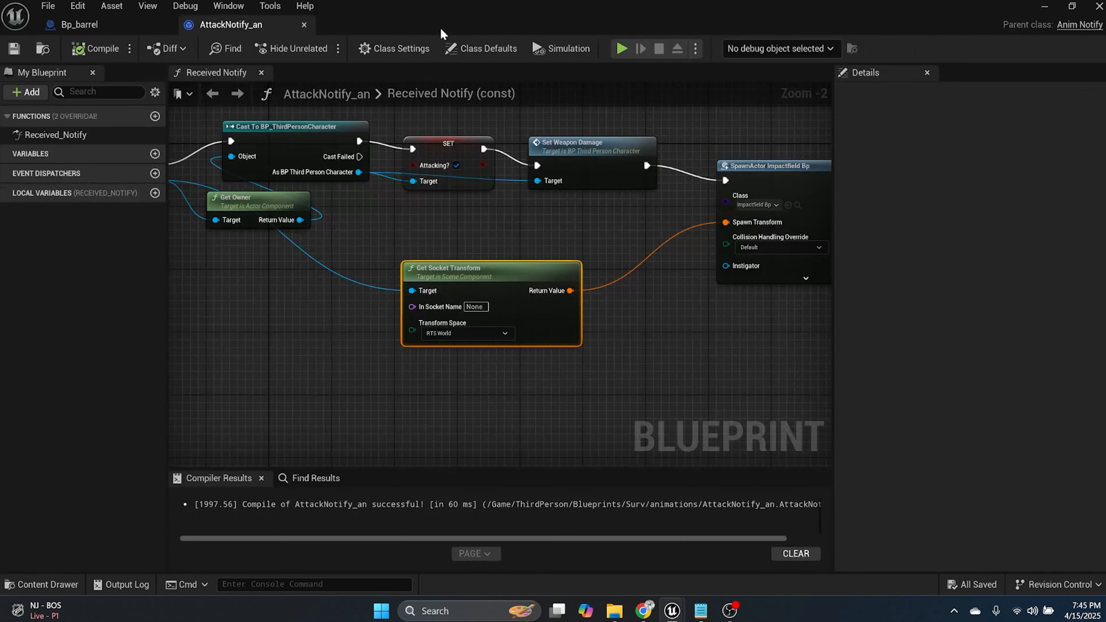
# - Set the In Socket Name of Get Socket Transform to impact, compile and save AttackNotify_an
pyautogui.click(470, 307)
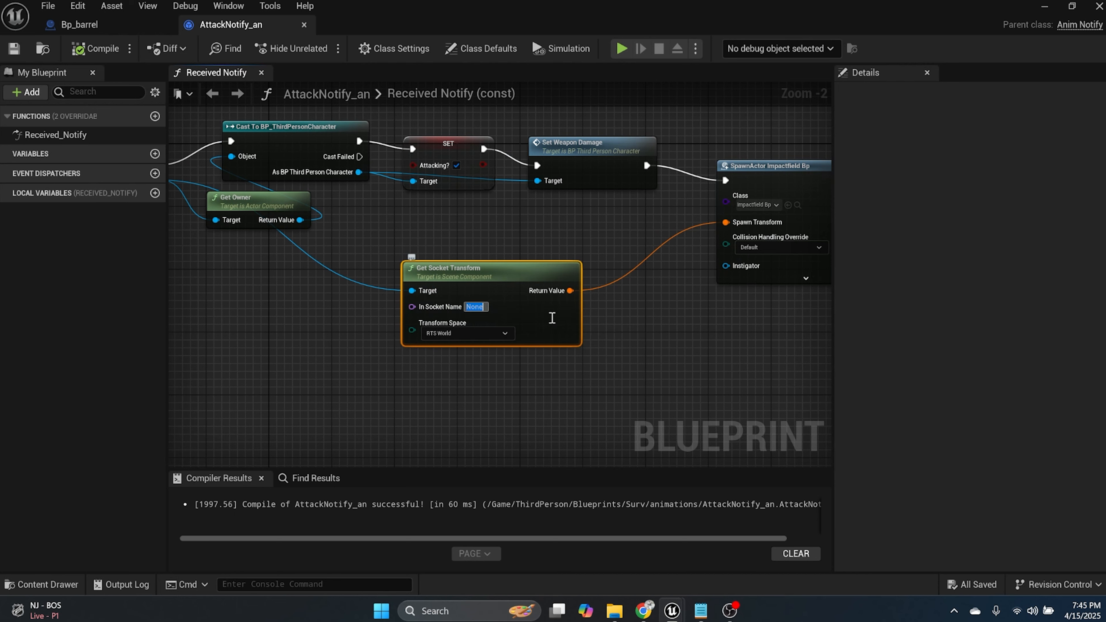
pyautogui.write('impact')
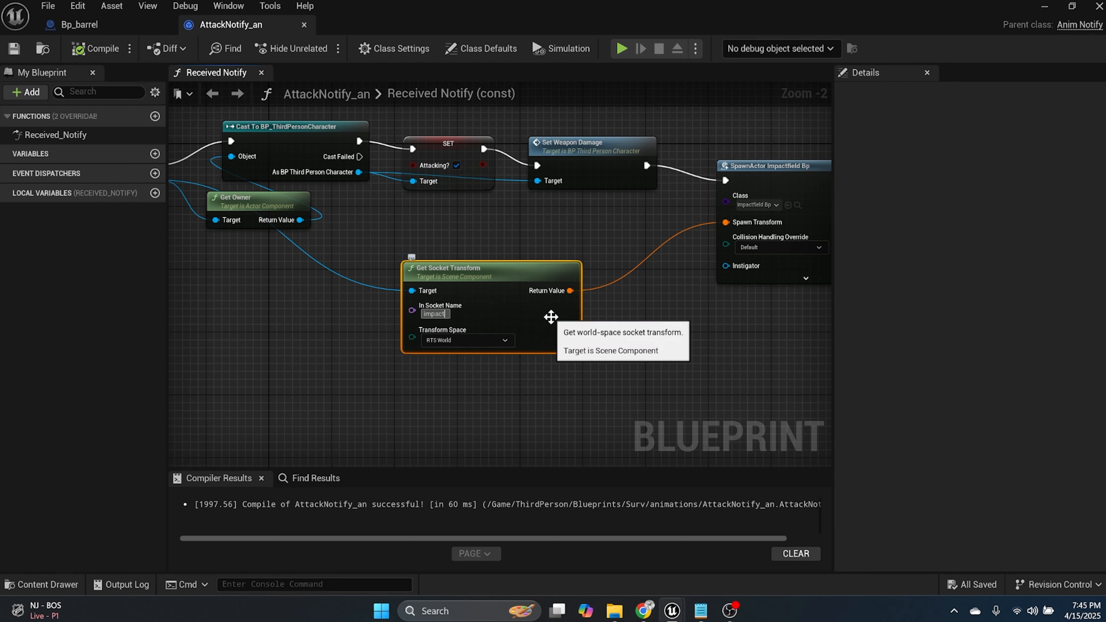
pyautogui.click(552, 261)
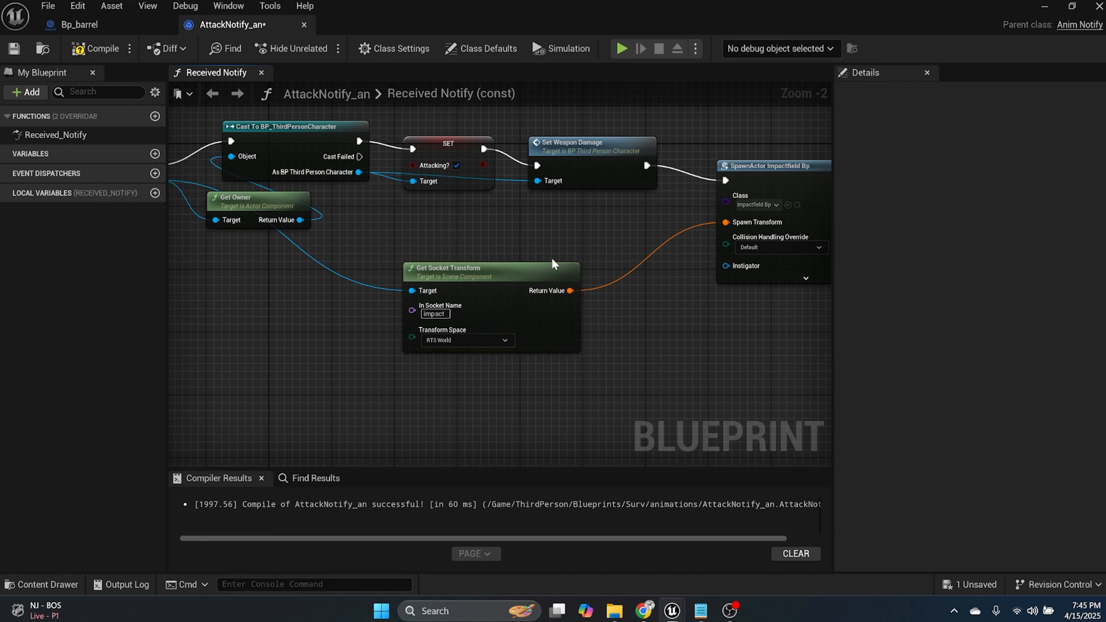
pyautogui.click(80, 56)
pyautogui.click(14, 49)
# - Align the SpawnActor Impactfield Bp node with its neighbours, compile and save, and close the AttackNotify_an and Bp_barrel editors
pyautogui.moveTo(657, 208); pyautogui.dragTo(464, 261, button='right')
pyautogui.moveTo(618, 235); pyautogui.dragTo(625, 228)
pyautogui.moveTo(245, 233); pyautogui.dragTo(444, 244, button='right')
pyautogui.moveTo(358, 279); pyautogui.dragTo(209, 274, button='right')
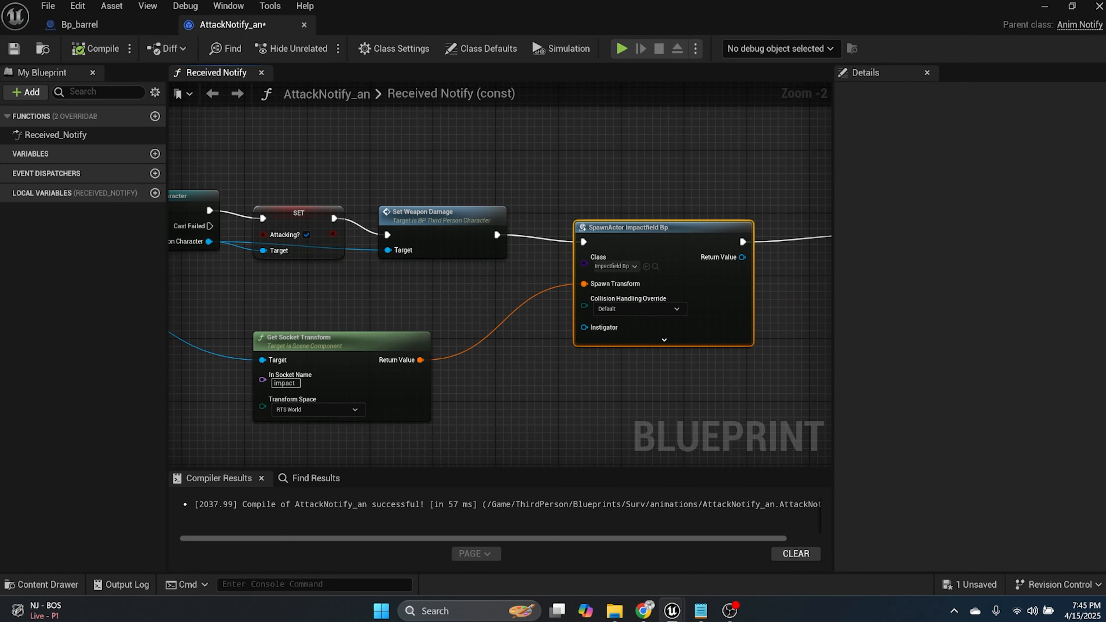
pyautogui.moveTo(518, 289); pyautogui.dragTo(291, 289, button='right')
pyautogui.click(94, 49)
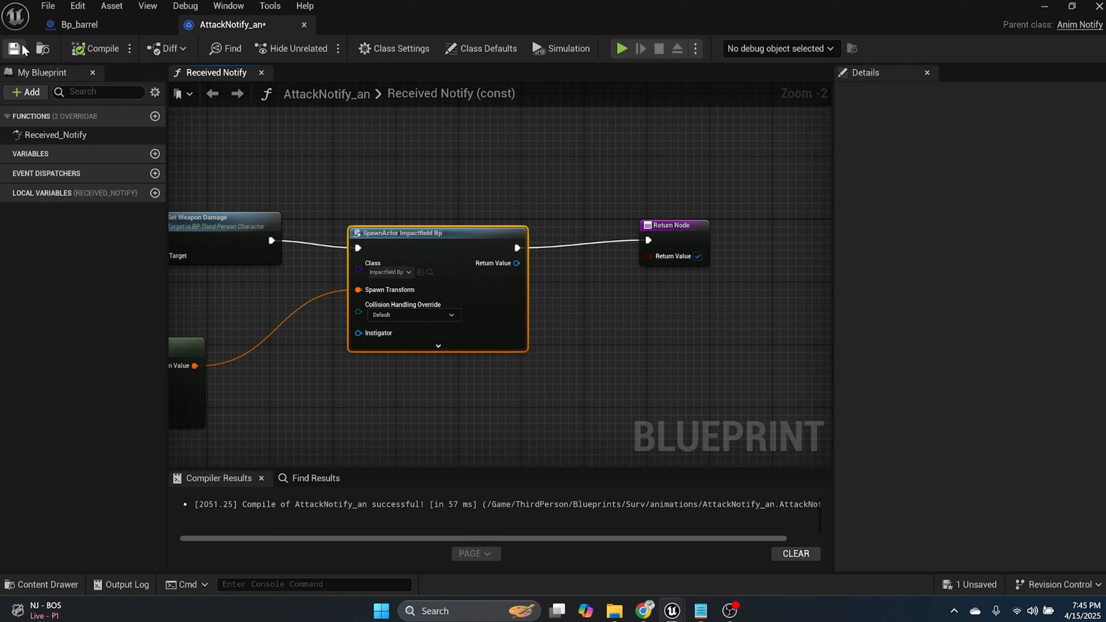
pyautogui.click(21, 49)
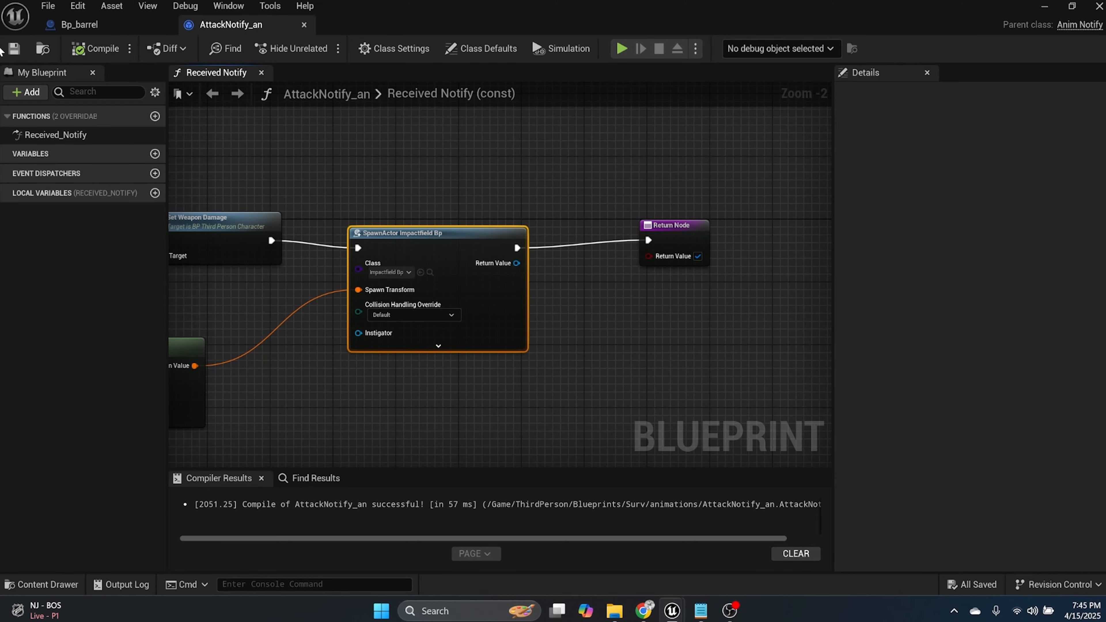
pyautogui.click(304, 25)
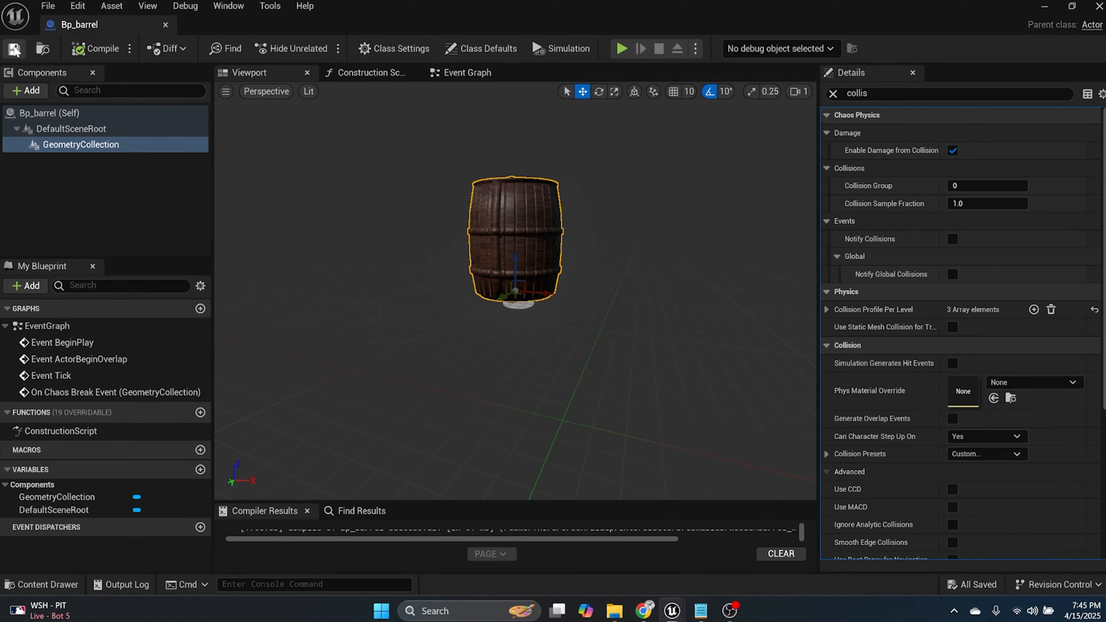
pyautogui.click(166, 25)
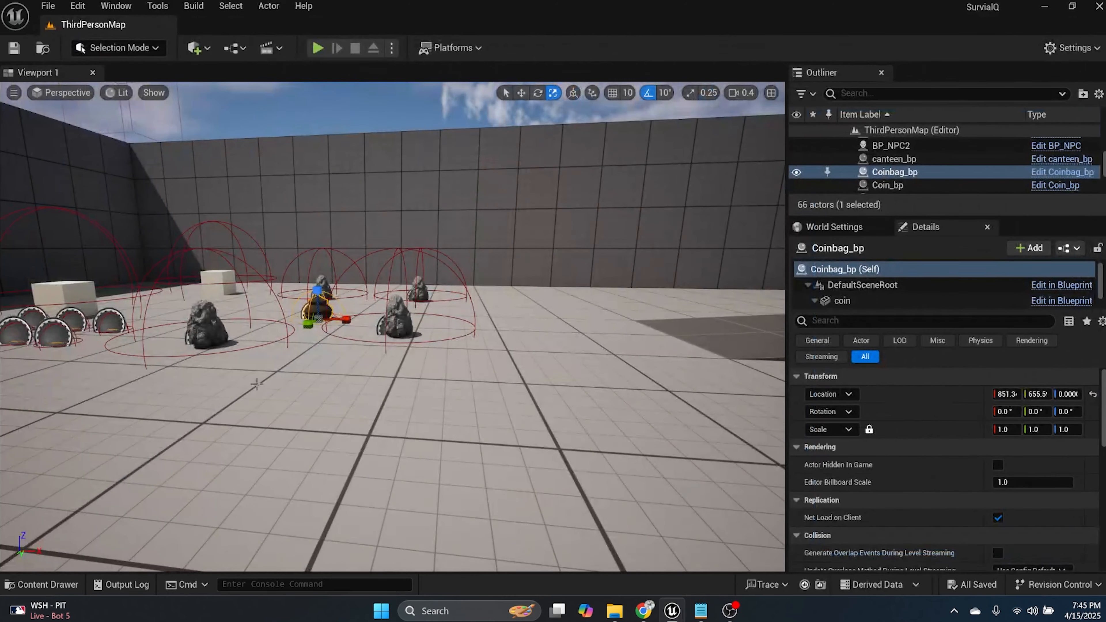
# - Place a Bp_barrel from the breakables/woodenbarrel_woodenbarrel folder on the open floor of ThirdPersonMap, near the NPCs
pyautogui.moveTo(257, 384); pyautogui.dragTo(318, 427, button='right')
pyautogui.scroll(-10, 257, 384)
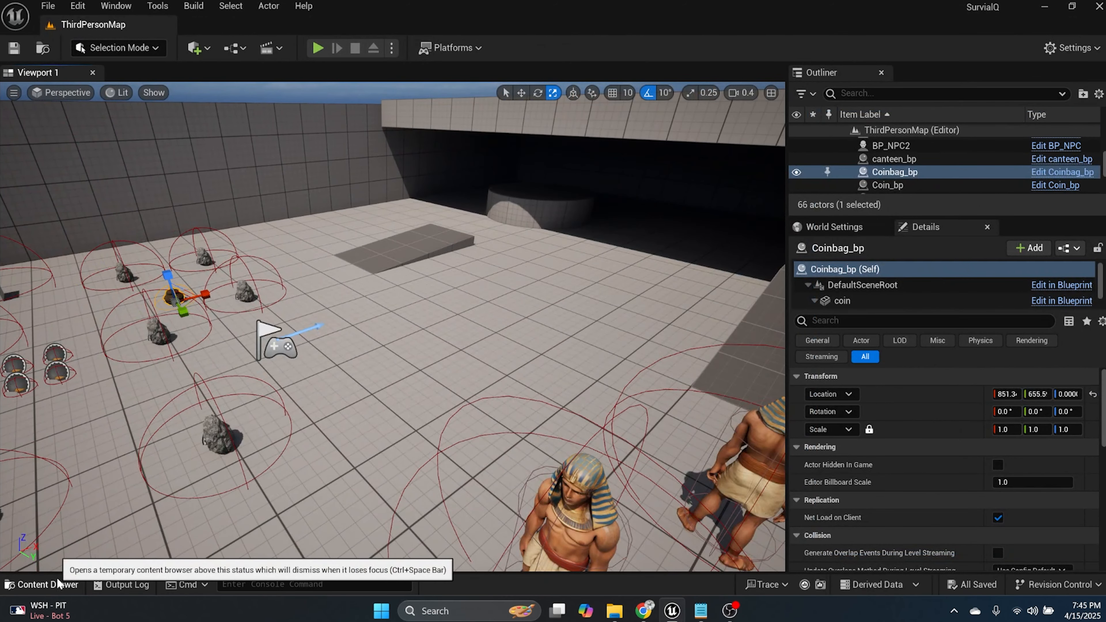
pyautogui.click(59, 583)
pyautogui.click(384, 334)
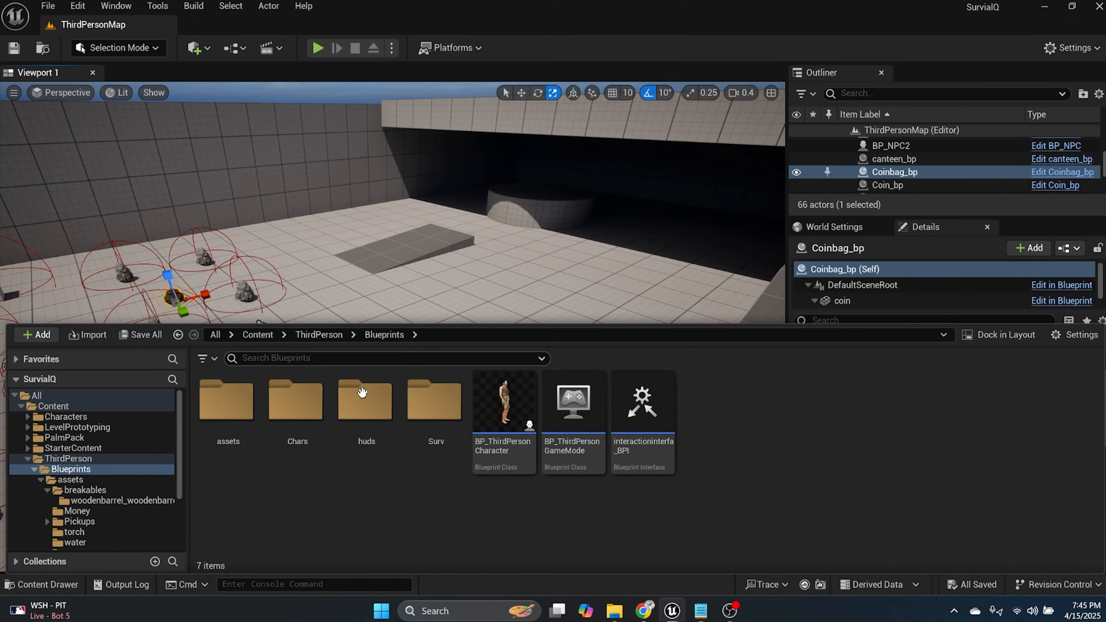
pyautogui.doubleClick(224, 412)
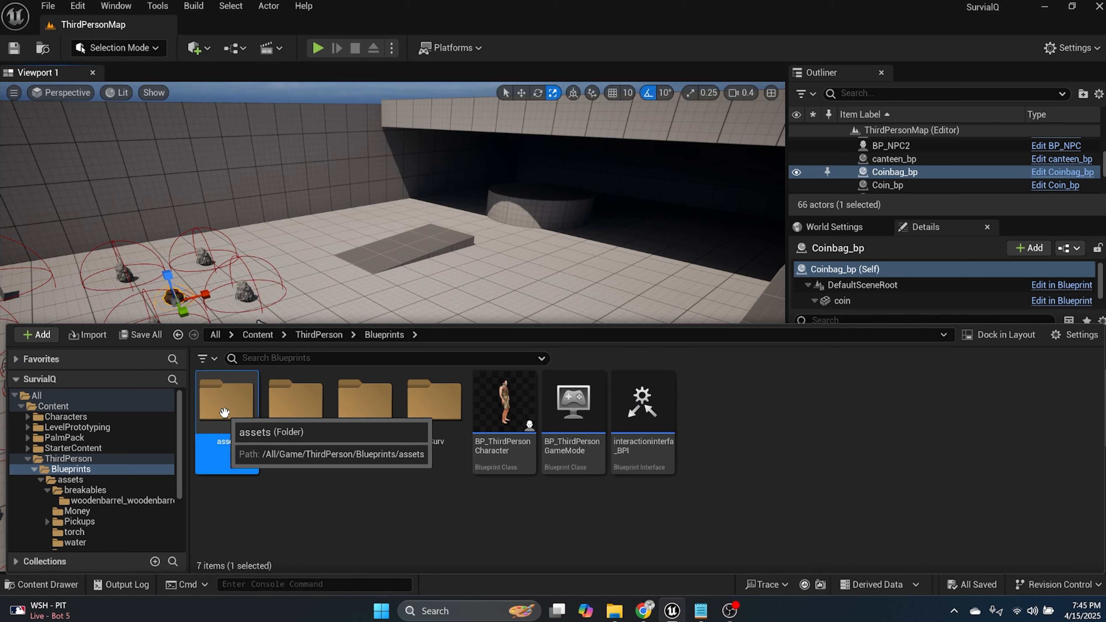
pyautogui.doubleClick(225, 412)
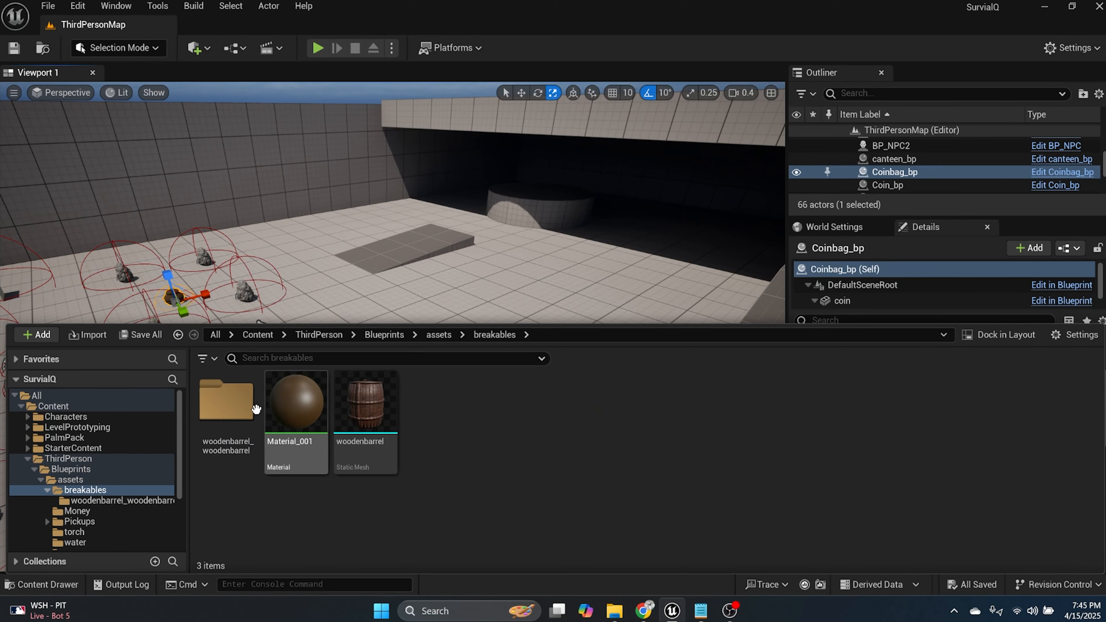
pyautogui.doubleClick(220, 408)
pyautogui.moveTo(216, 411); pyautogui.dragTo(496, 366)
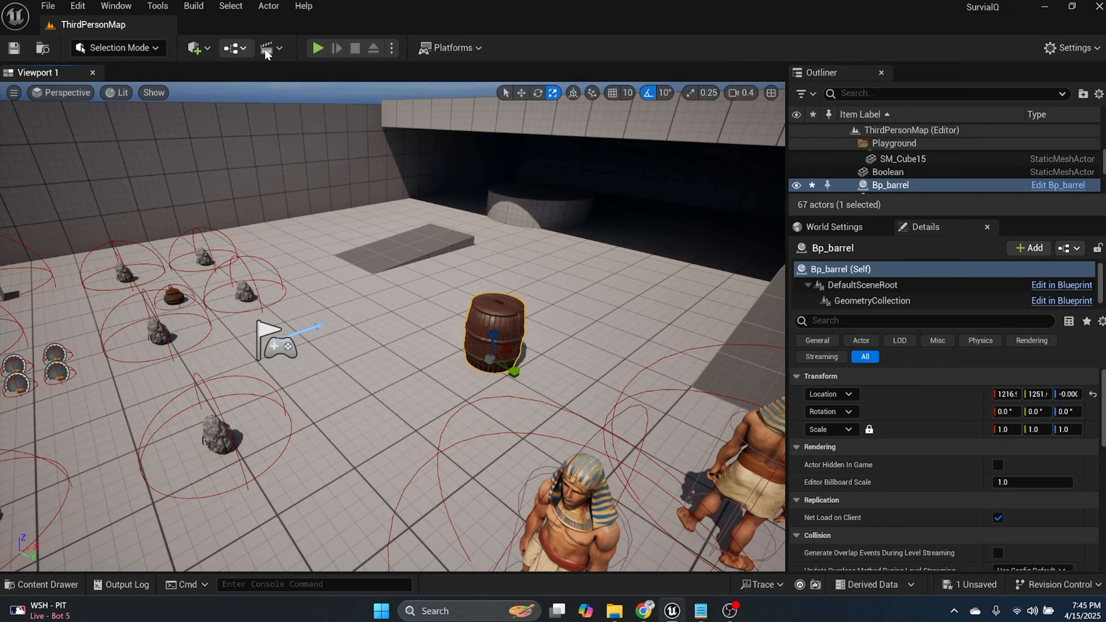
# - Duplicate the placed barrel twice to form a row of three barrels and save the unsaved content
pyautogui.press('w')
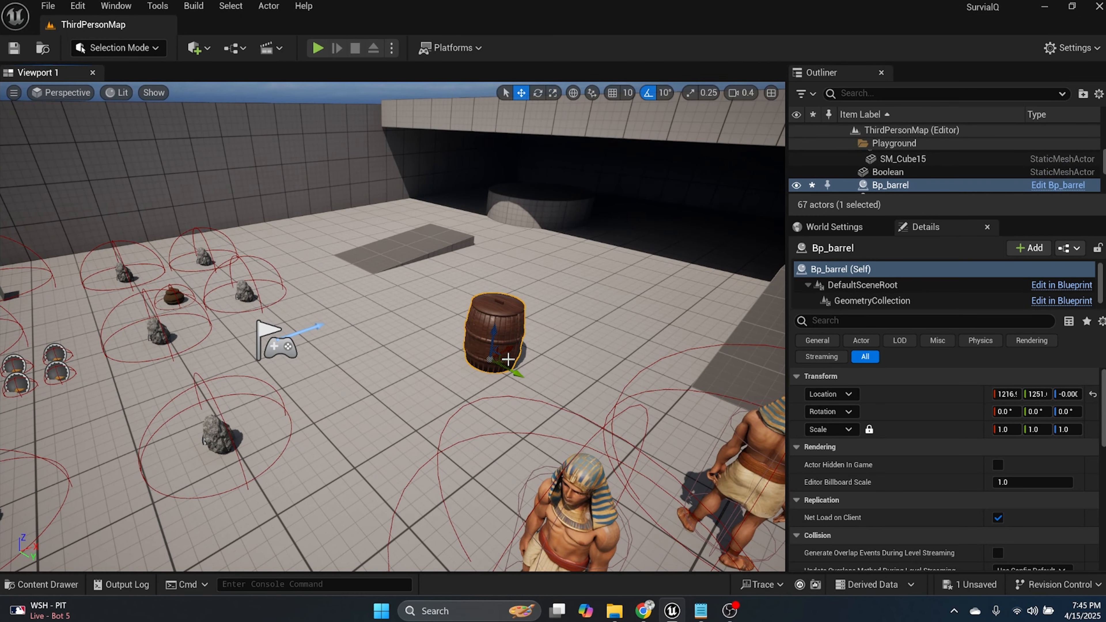
pyautogui.keyDown('alt'); pyautogui.moveTo(509, 349); pyautogui.dragTo(631, 289); pyautogui.keyUp('alt')
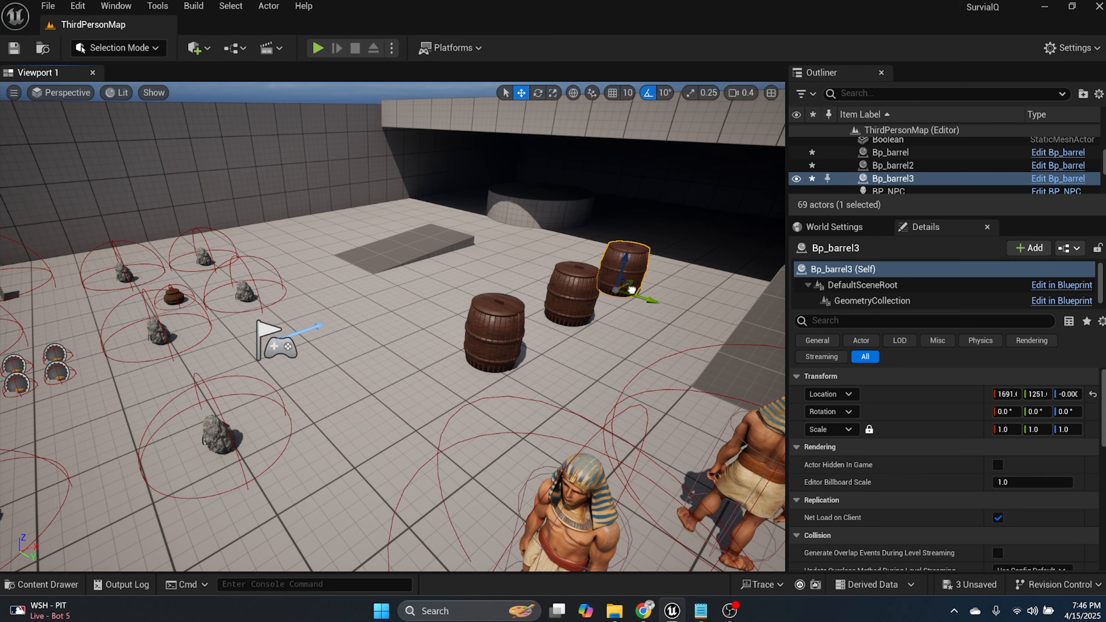
pyautogui.click(960, 585)
pyautogui.click(658, 451)
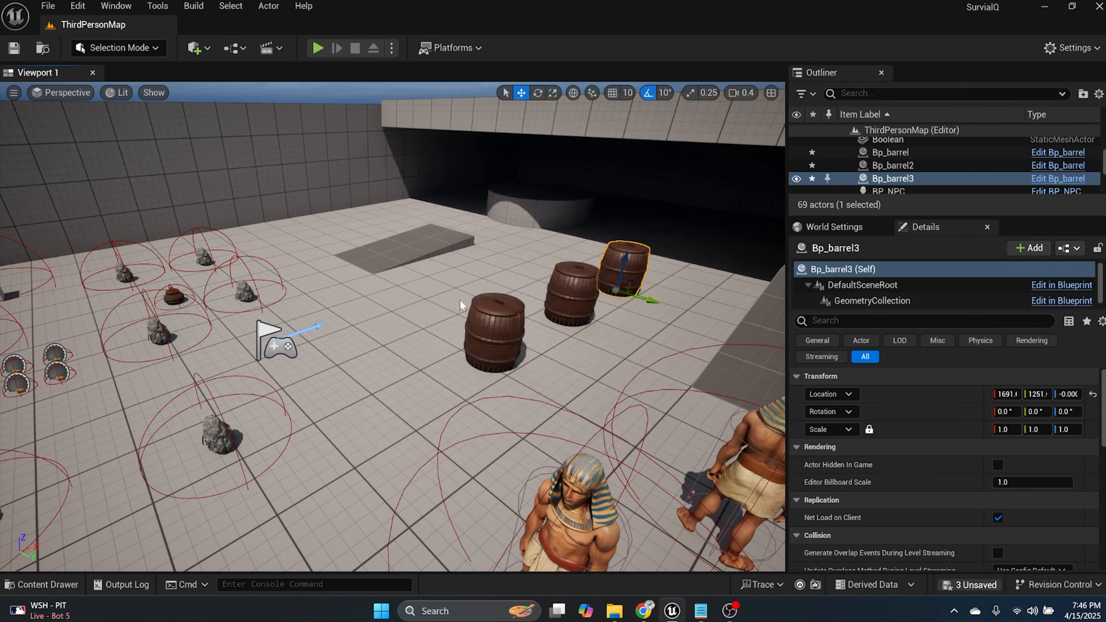
# - Start a play test of ThirdPersonMap and have the character gather rocks near the start point
pyautogui.click(317, 47)
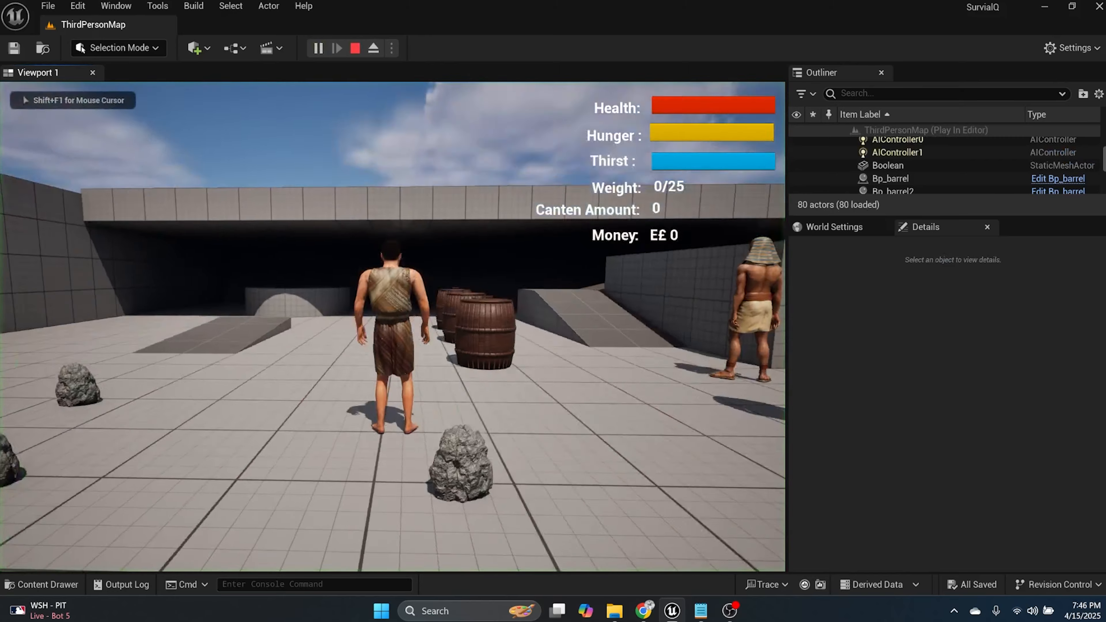
pyautogui.press('w')
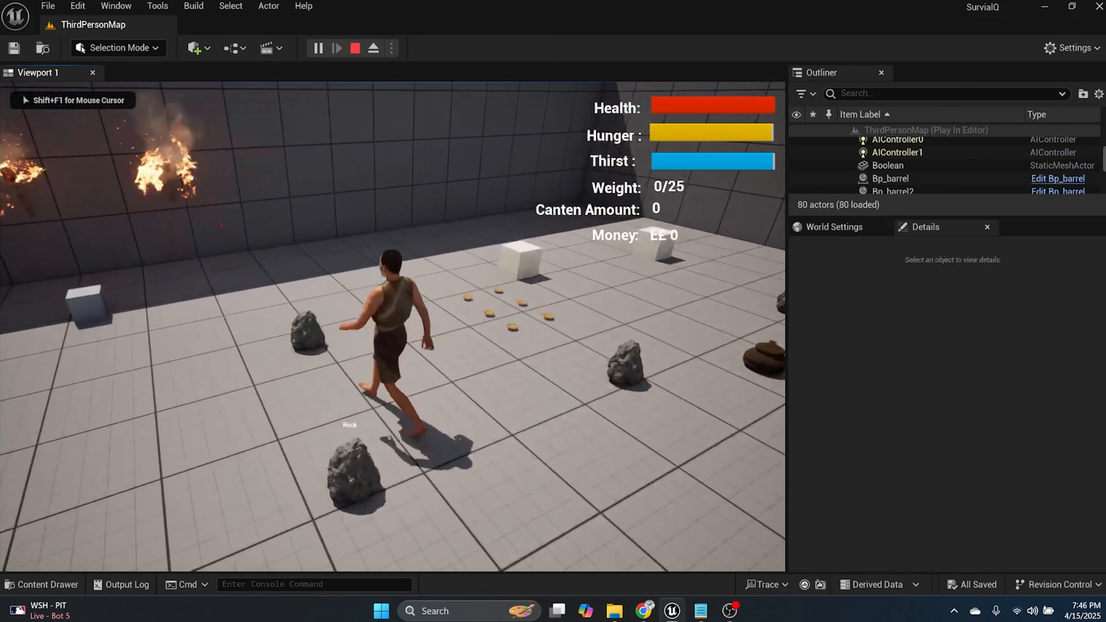
pyautogui.press('e')
pyautogui.press('w')
pyautogui.press('e')
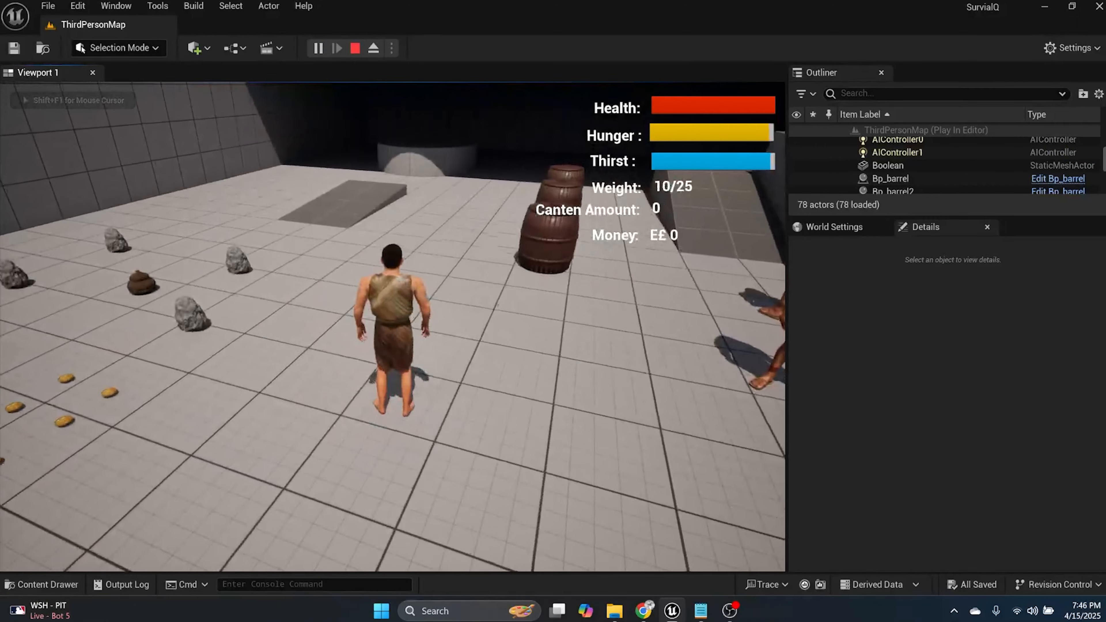
pyautogui.press('w')
pyautogui.press('e')
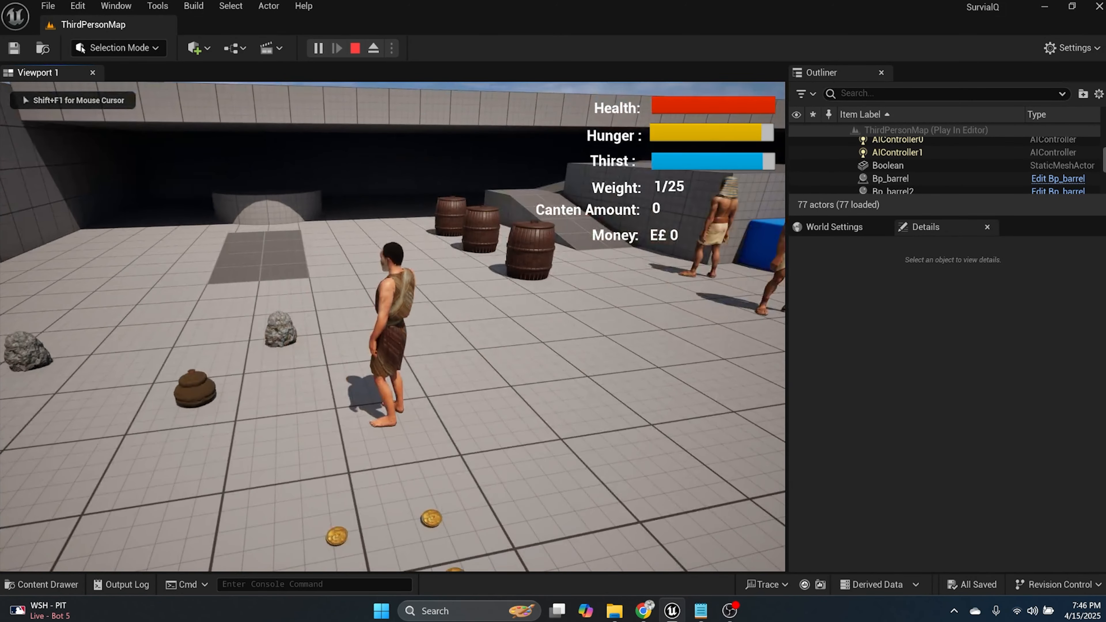
# - Break the three barrels with the character's attack, collect the dropped coin bags, and end the play test
pyautogui.press('w')
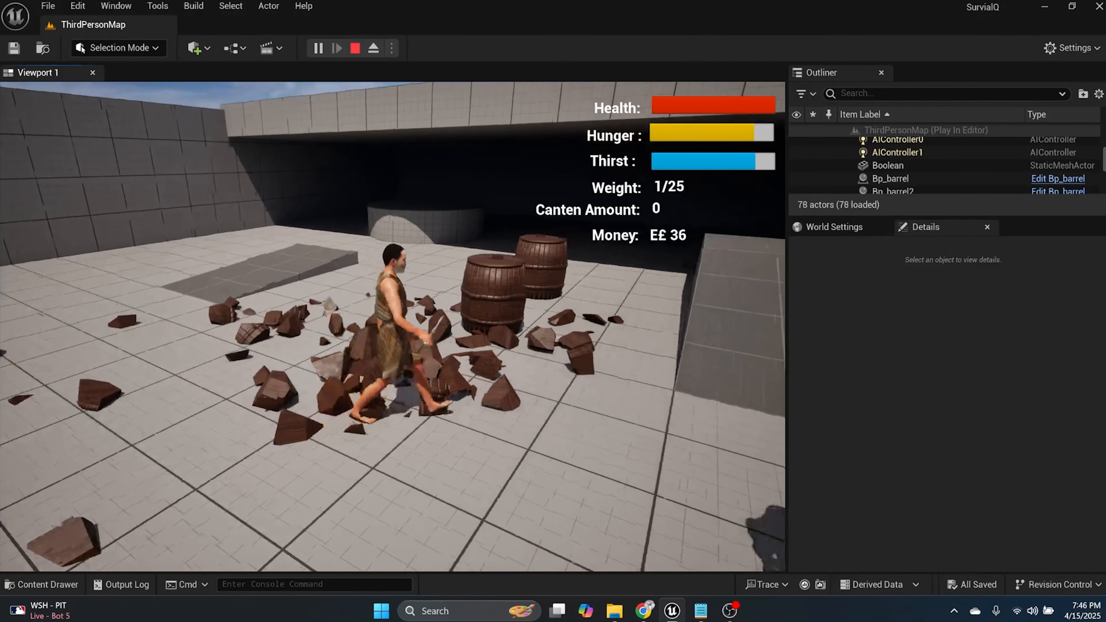
pyautogui.press('w')
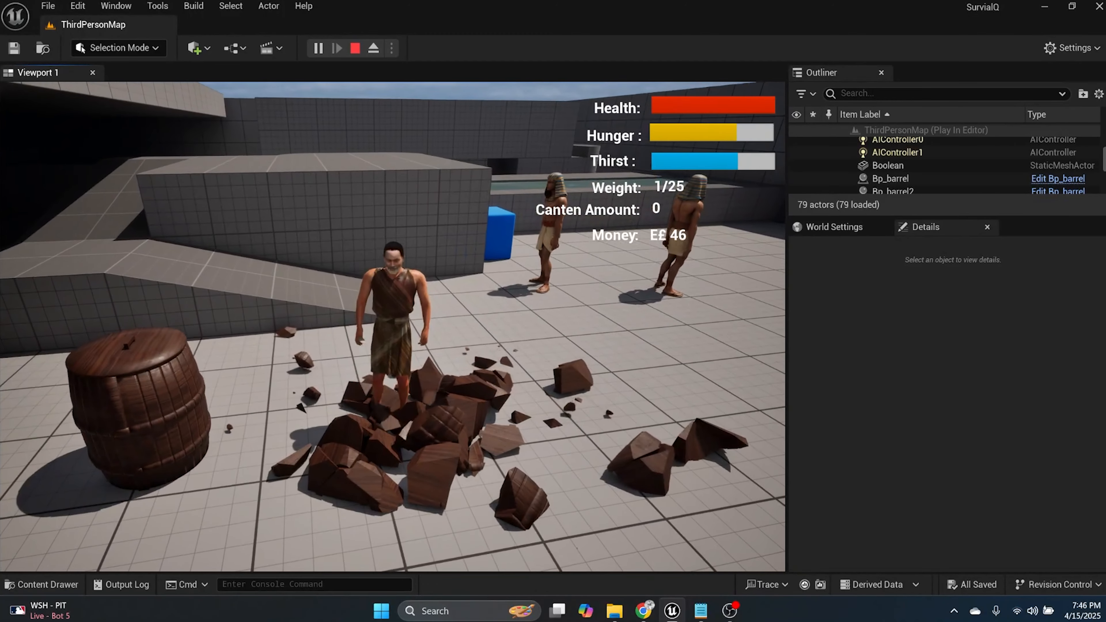
pyautogui.press('a')
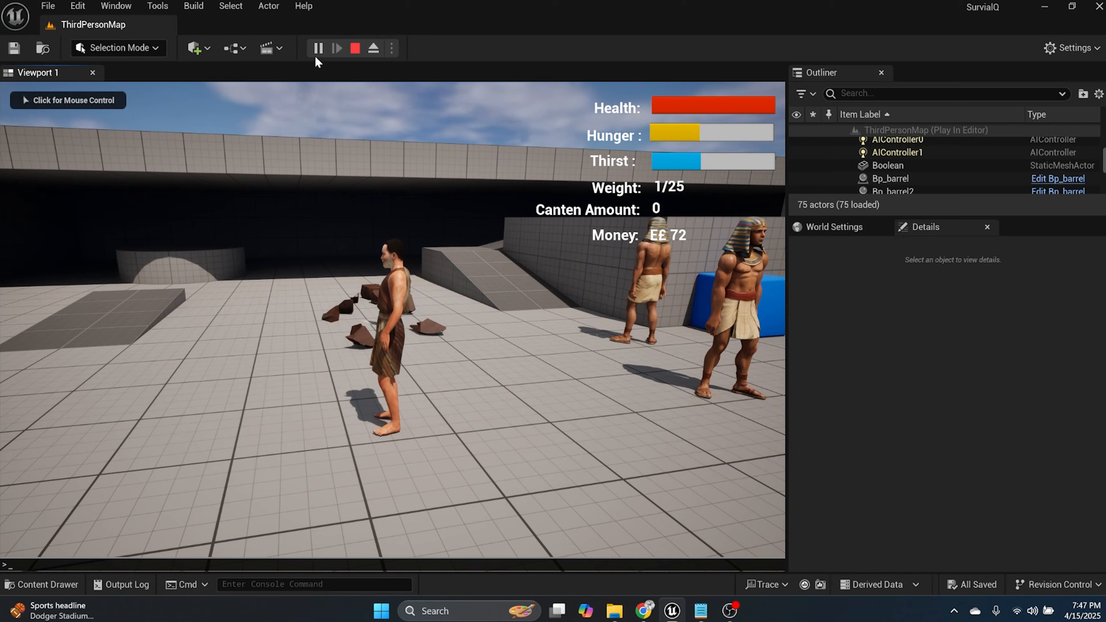
pyautogui.click(356, 47)
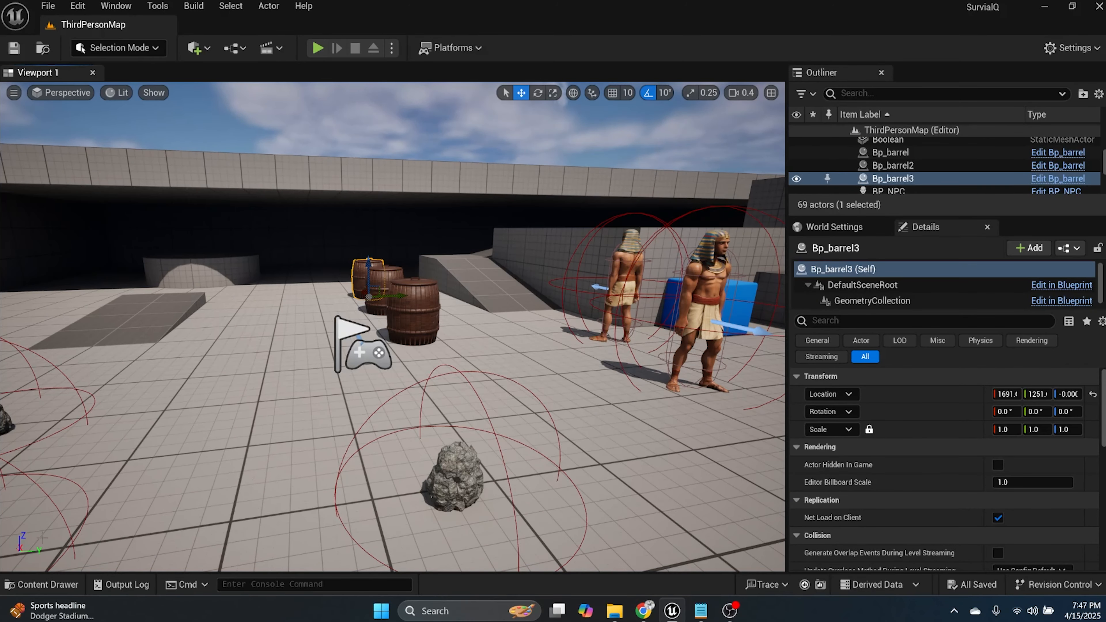
# - Open the Bp_barrel blueprint's Event Graph and move the SpawnActor Coinbag Bp node farther away from Do Once
pyautogui.click(49, 585)
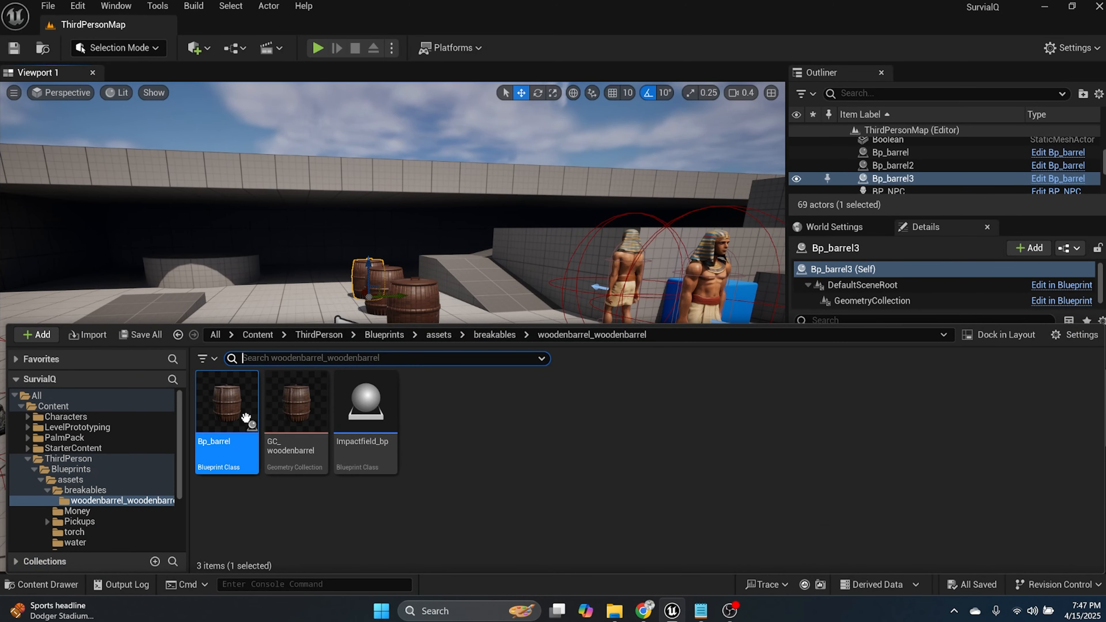
pyautogui.doubleClick(228, 417)
pyautogui.scroll(-2, 427, 359)
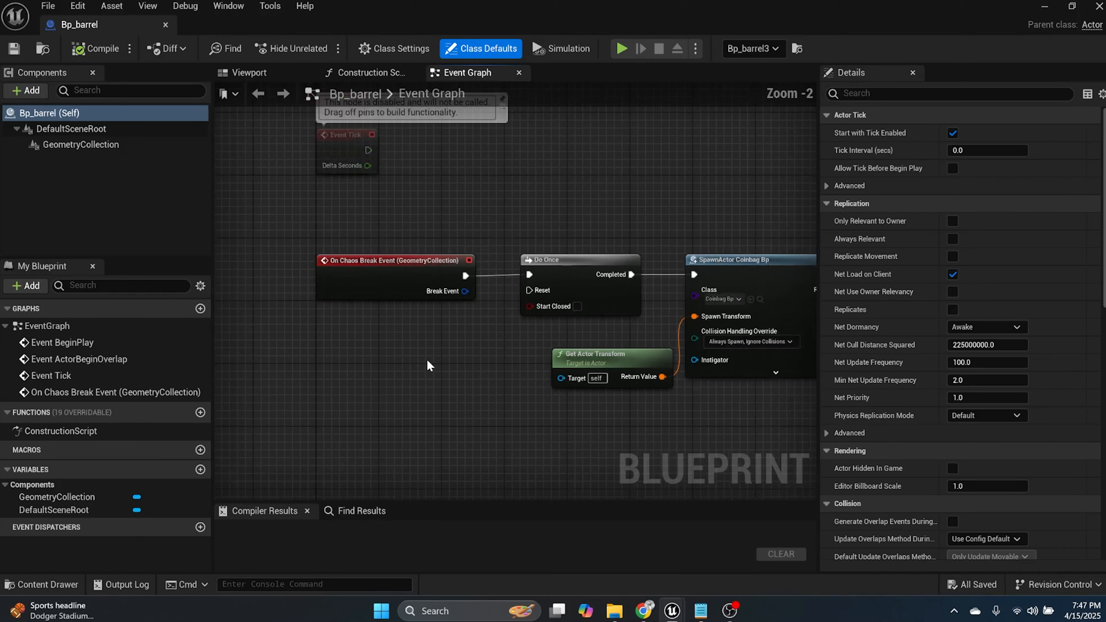
pyautogui.moveTo(426, 358); pyautogui.dragTo(266, 345, button='right')
pyautogui.scroll(1, 282, 361)
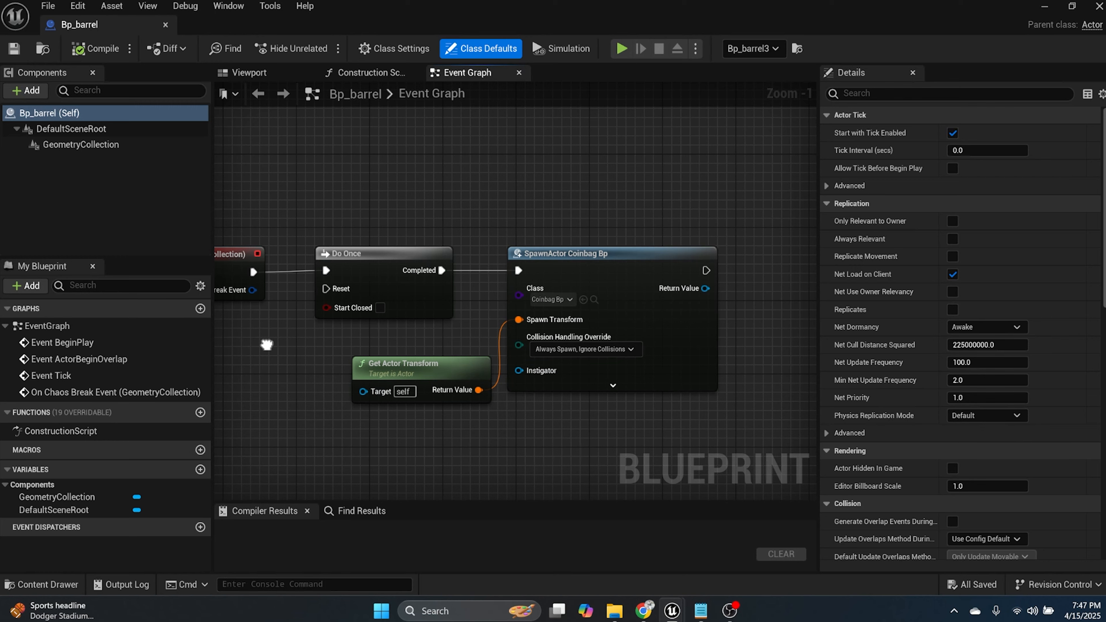
pyautogui.moveTo(266, 344); pyautogui.dragTo(244, 363, button='right')
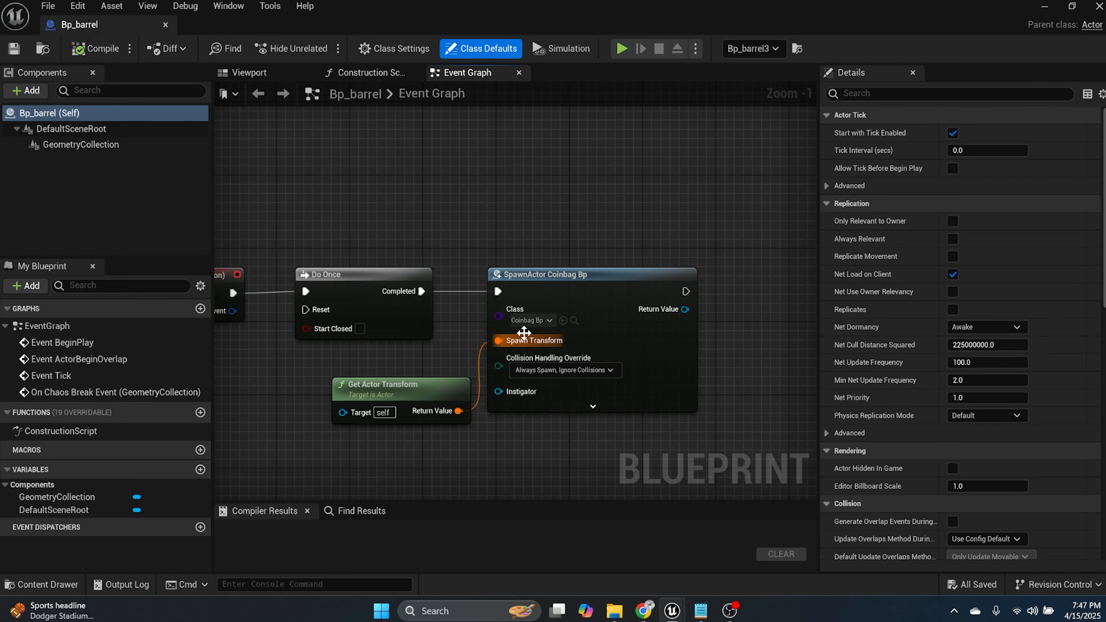
pyautogui.moveTo(529, 285); pyautogui.dragTo(600, 285)
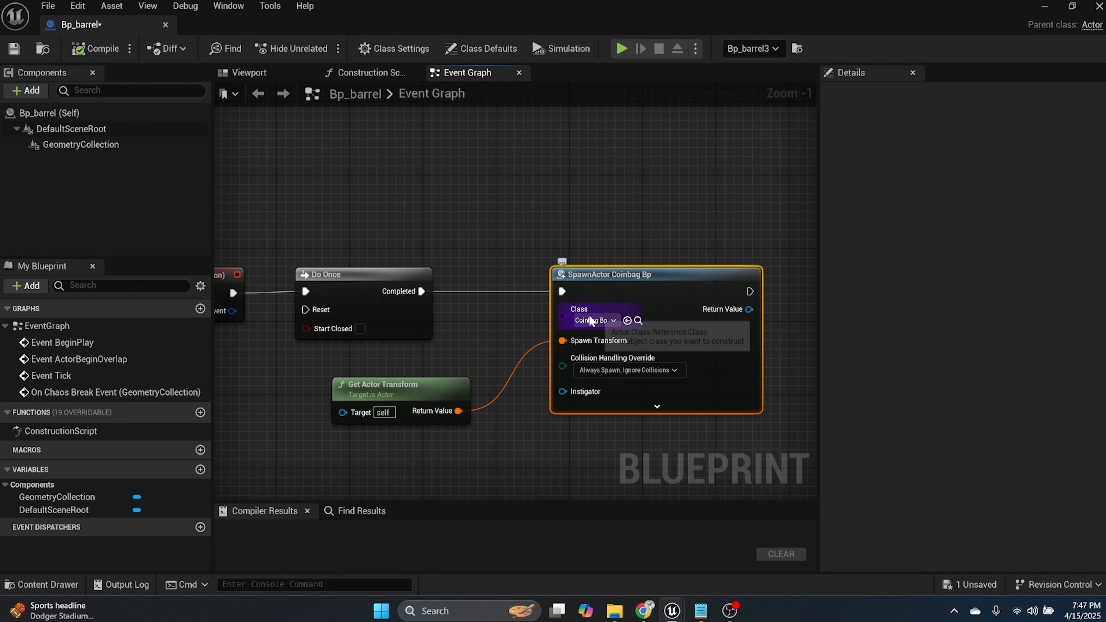
# - Promote SpawnActor's Class pin to a variable named Class, arrange its getter above Get Actor Transform, then compile and save
pyautogui.rightClick(561, 322)
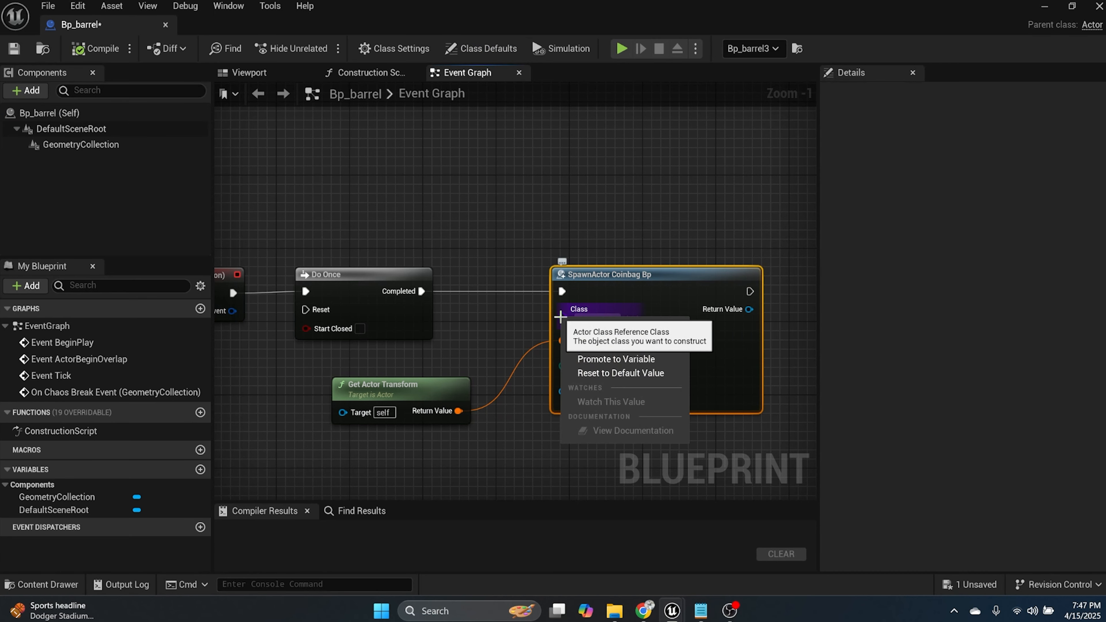
pyautogui.click(598, 358)
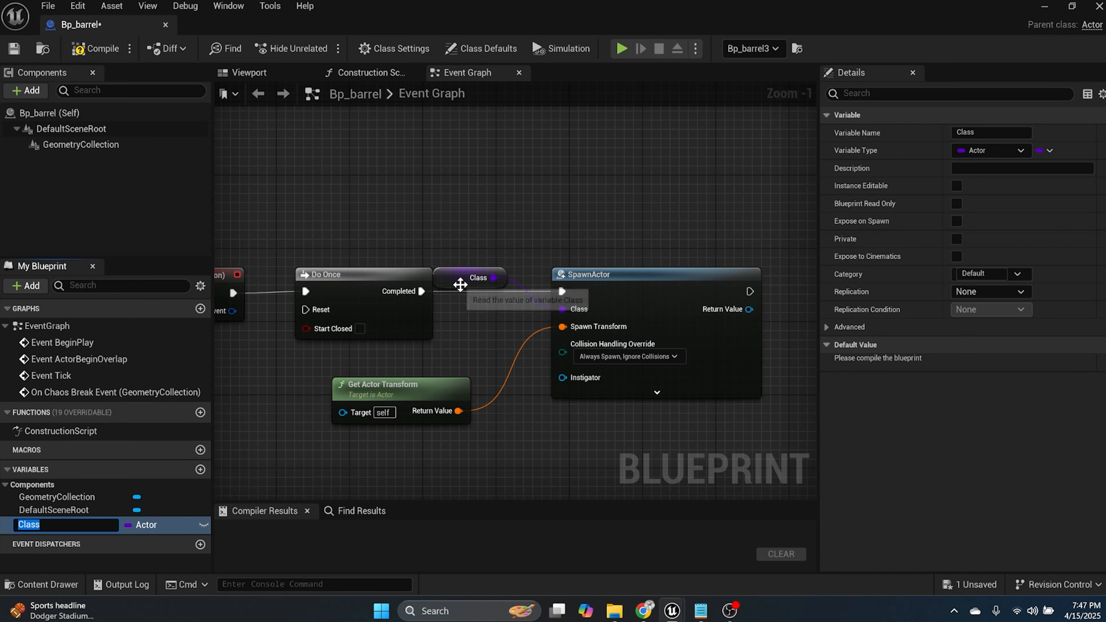
pyautogui.moveTo(459, 284); pyautogui.dragTo(360, 432)
pyautogui.click(362, 369)
pyautogui.click(78, 50)
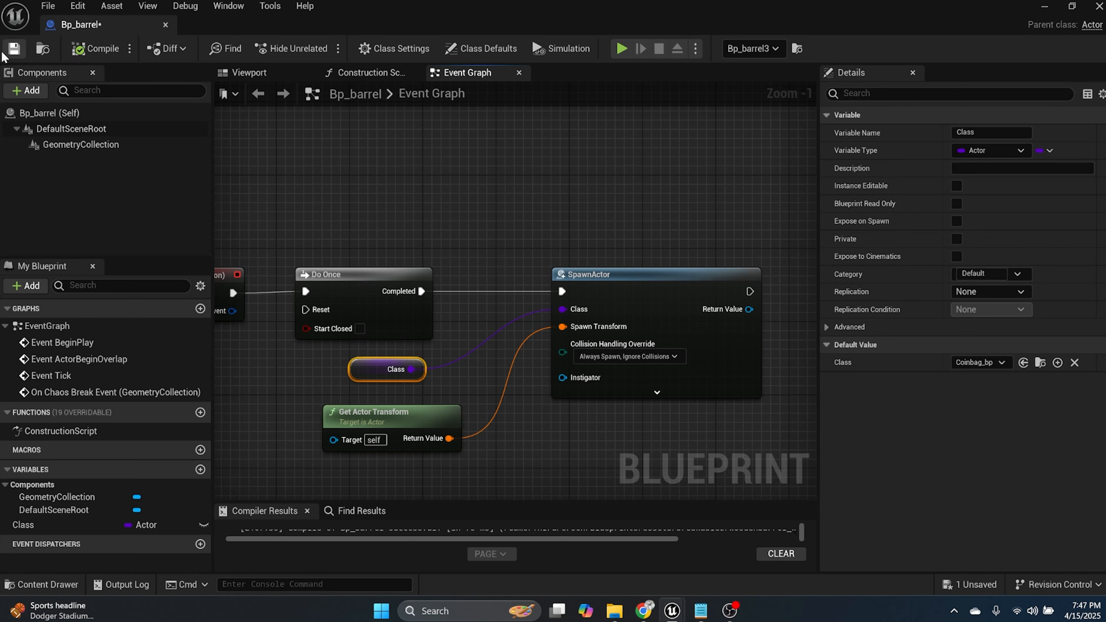
pyautogui.click(13, 49)
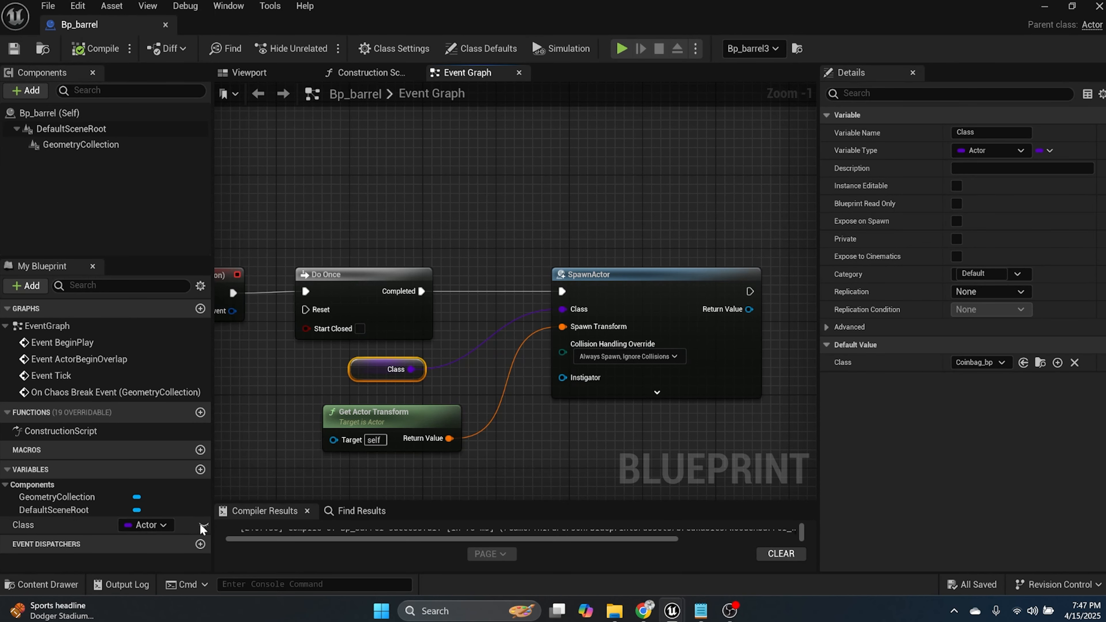
# - Make the Class variable instance editable, compile and save Bp_barrel, and close its editor
pyautogui.click(204, 525)
pyautogui.click(97, 50)
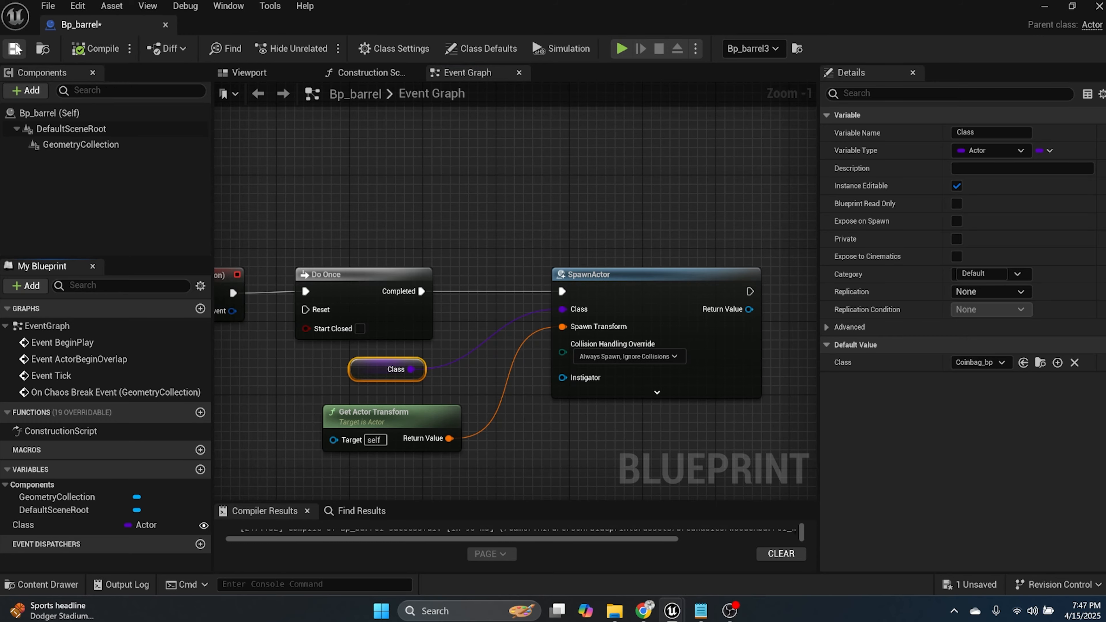
pyautogui.hotkey('ctrl', 's')
pyautogui.click(165, 26)
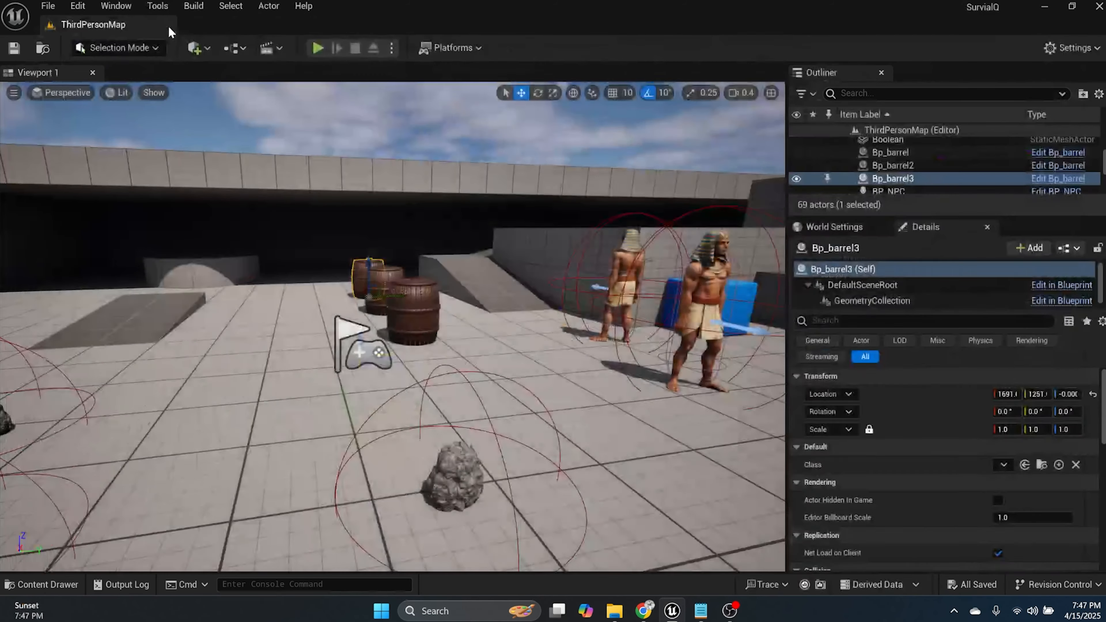
# - Set the Class of the nearest barrel, Bp_barrel, to Coin_bp in the level
pyautogui.click(394, 300)
pyautogui.press('w')
pyautogui.moveTo(429, 388); pyautogui.dragTo(500, 385, button='right')
pyautogui.scroll(-1, 433, 381)
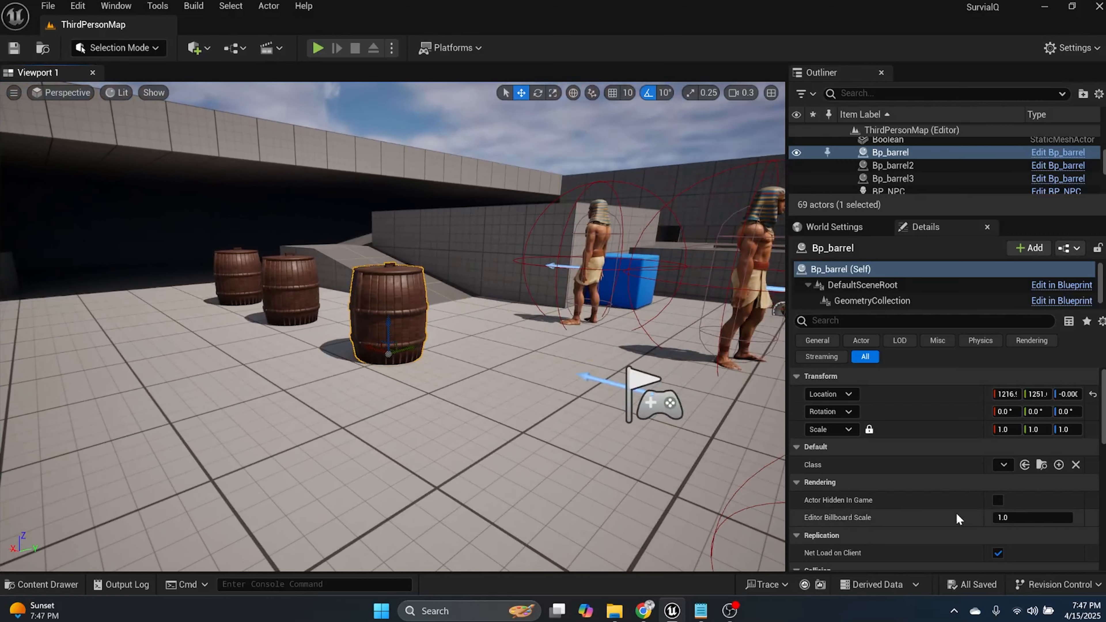
pyautogui.scroll(-3, 956, 514)
pyautogui.scroll(3, 956, 515)
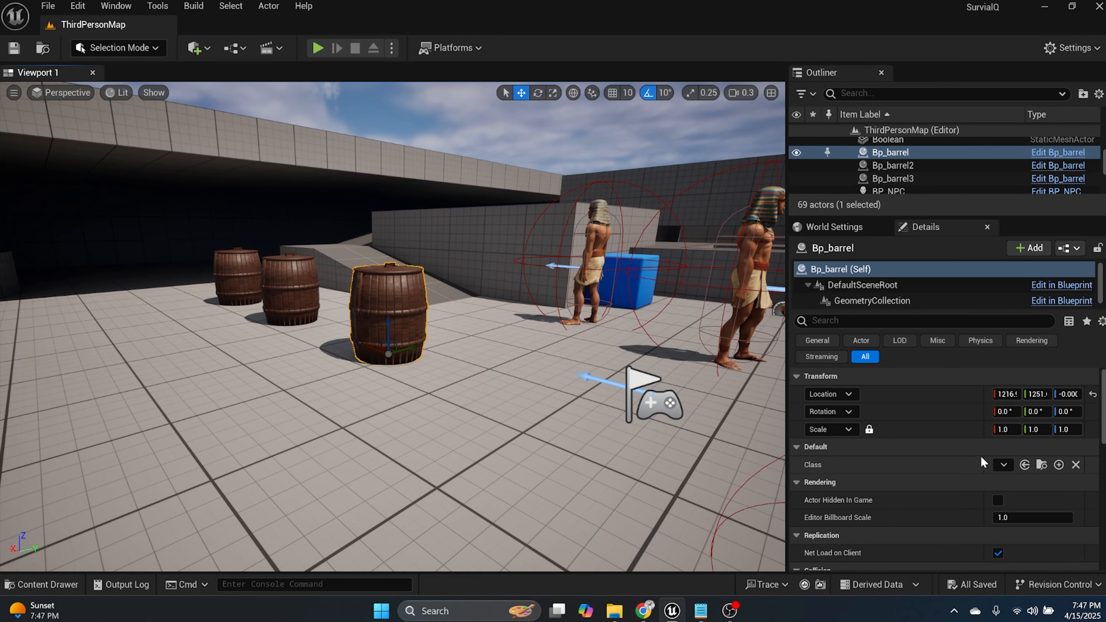
pyautogui.click(1004, 463)
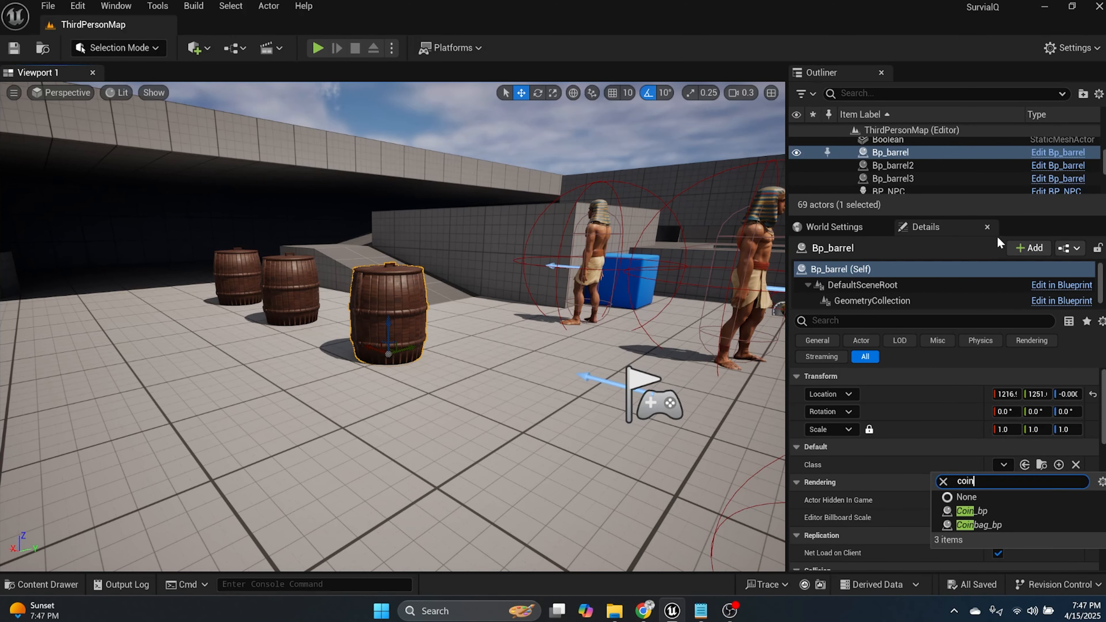
pyautogui.click(970, 512)
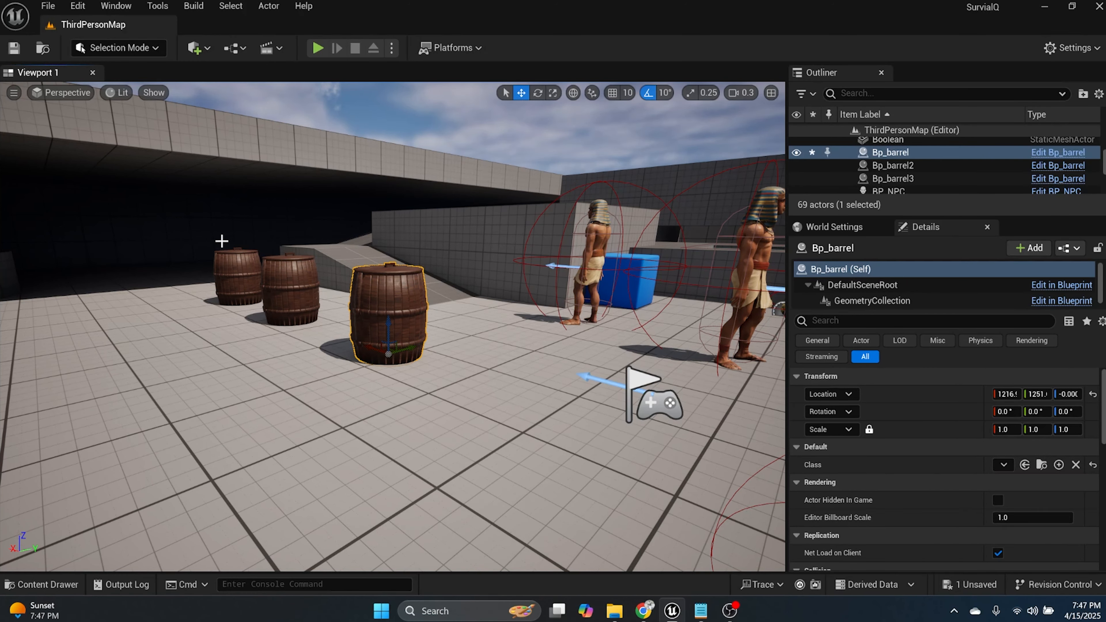
# - Set the Class of the middle barrel, Bp_barrel2, to Coinbag_bp
pyautogui.click(284, 297)
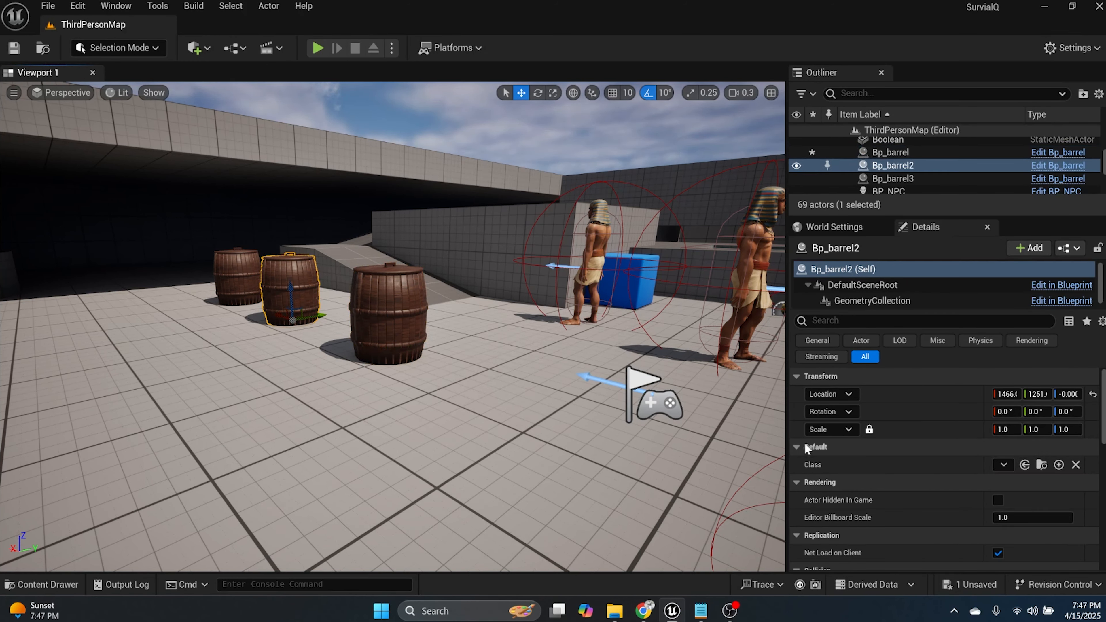
pyautogui.click(1003, 465)
pyautogui.write('coin')
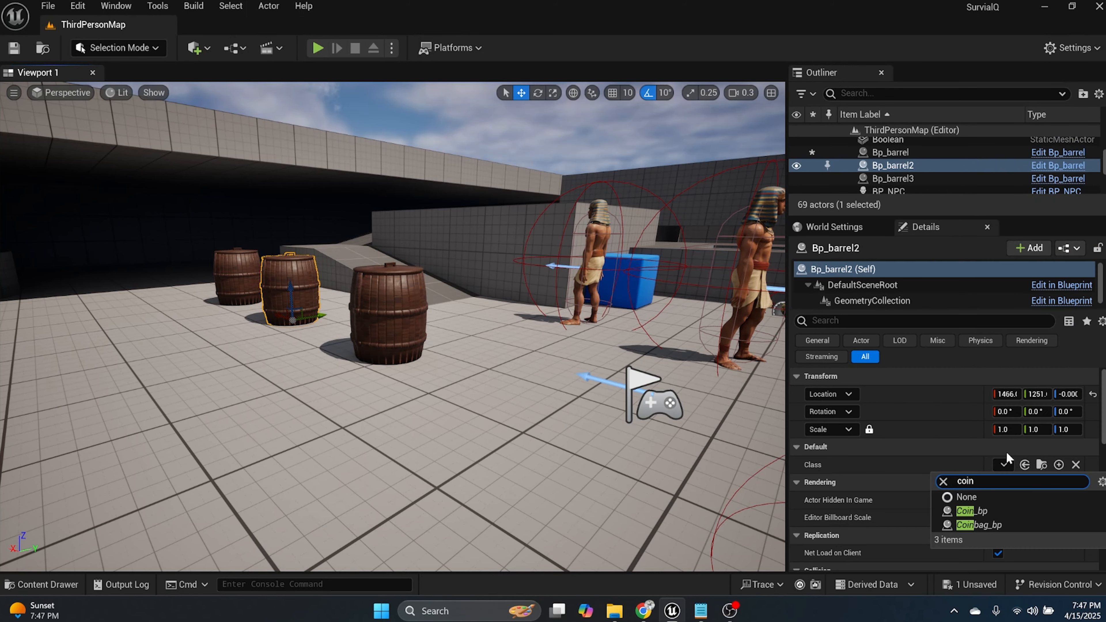
pyautogui.click(994, 525)
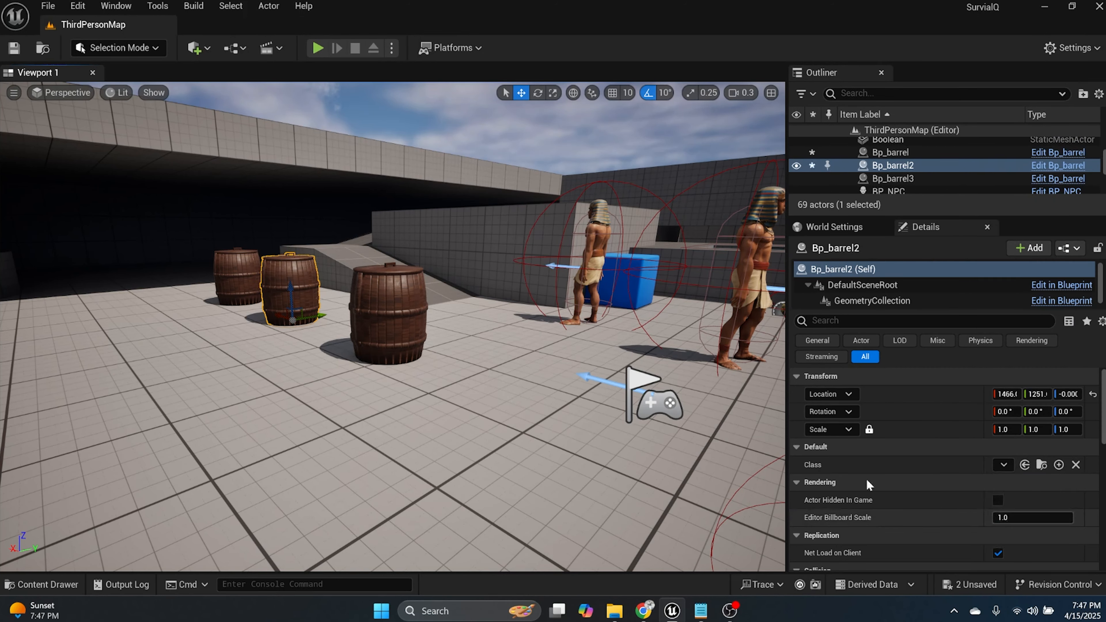
# - Set the Class of the farthest barrel, Bp_barrel3, to StoneKnife_bp and save the level
pyautogui.click(226, 276)
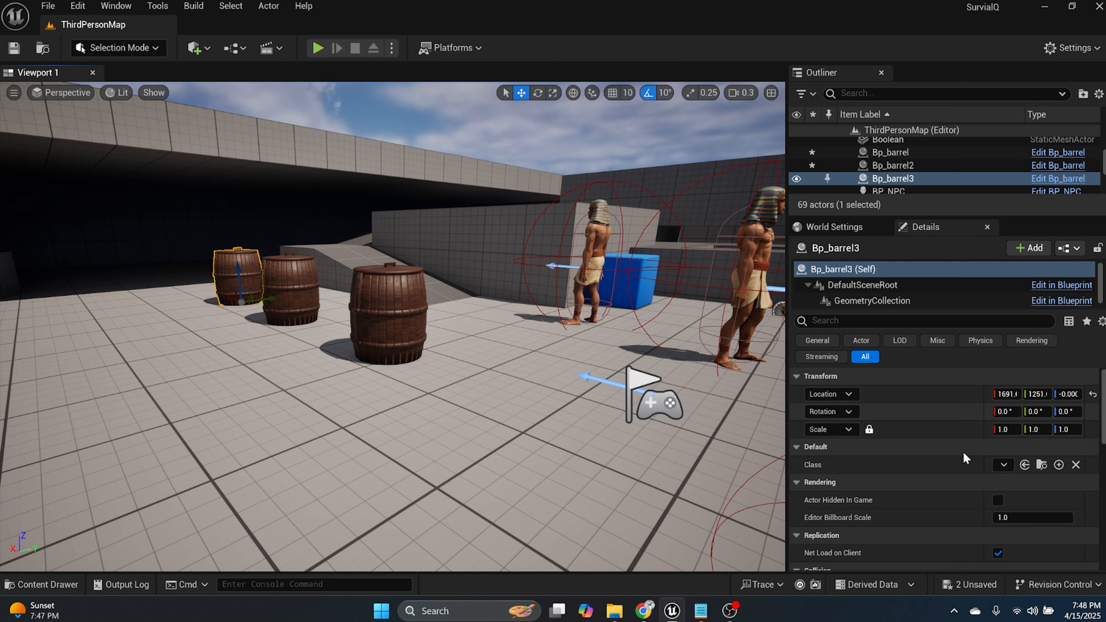
pyautogui.click(1004, 464)
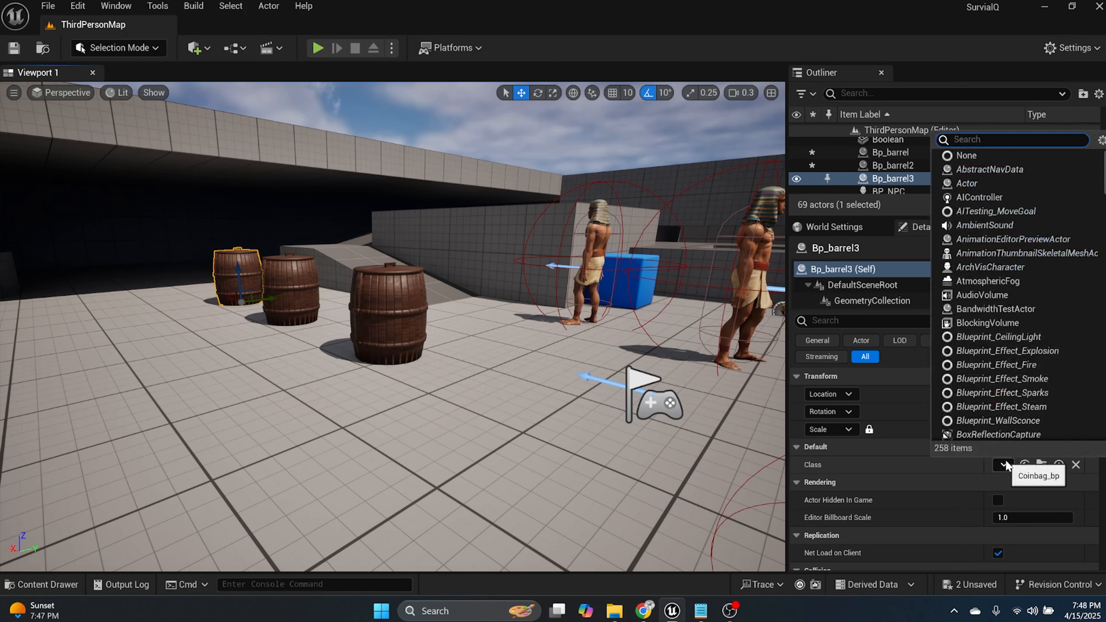
pyautogui.write('stone')
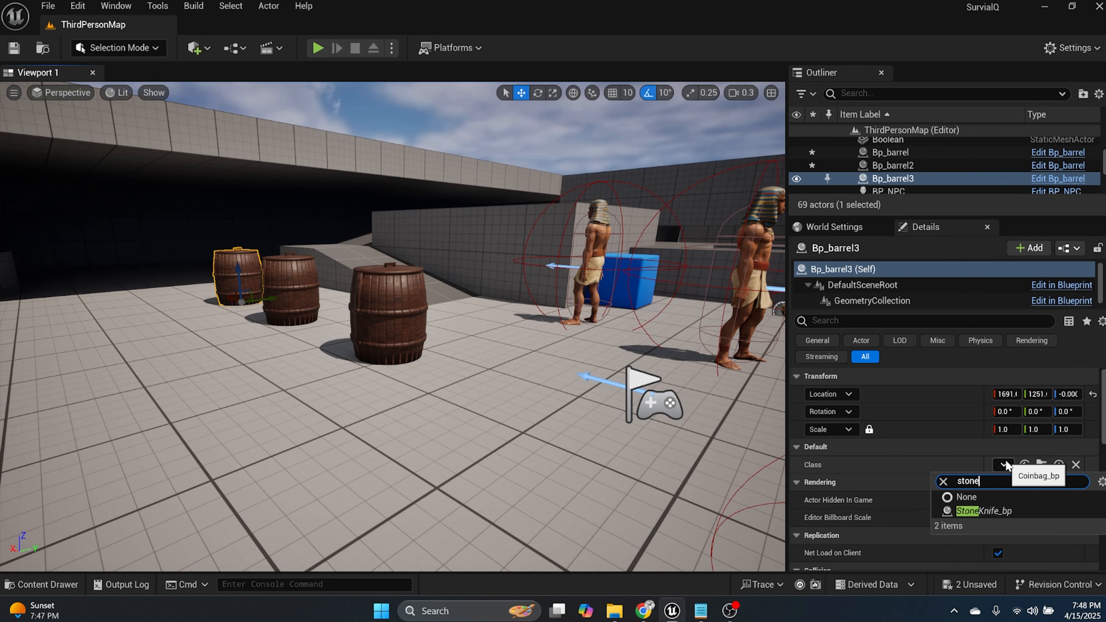
pyautogui.click(982, 511)
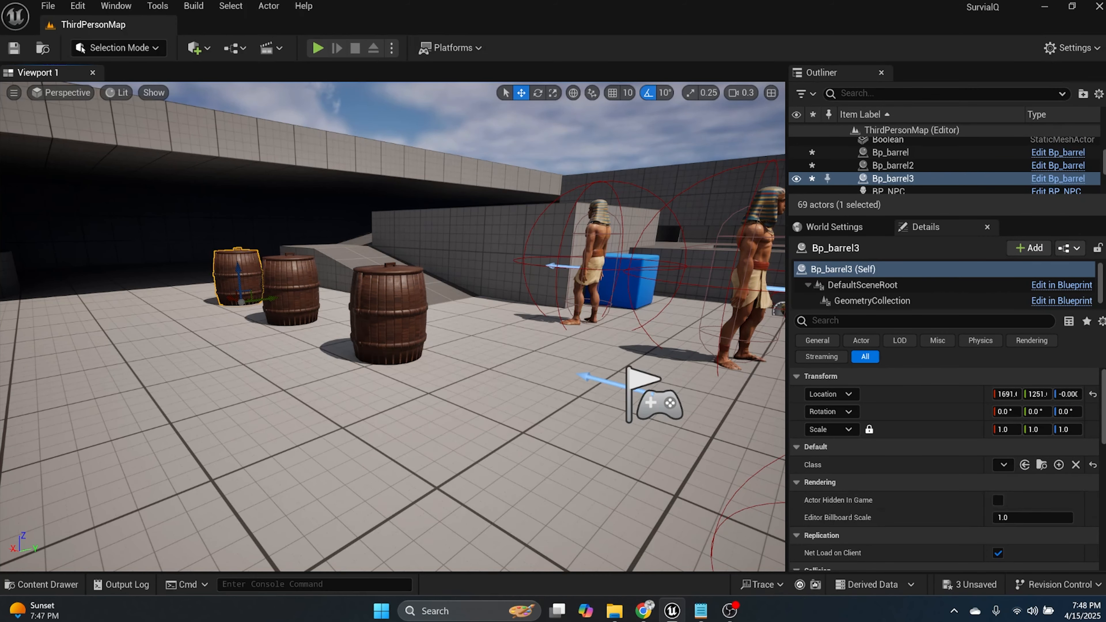
pyautogui.click(13, 48)
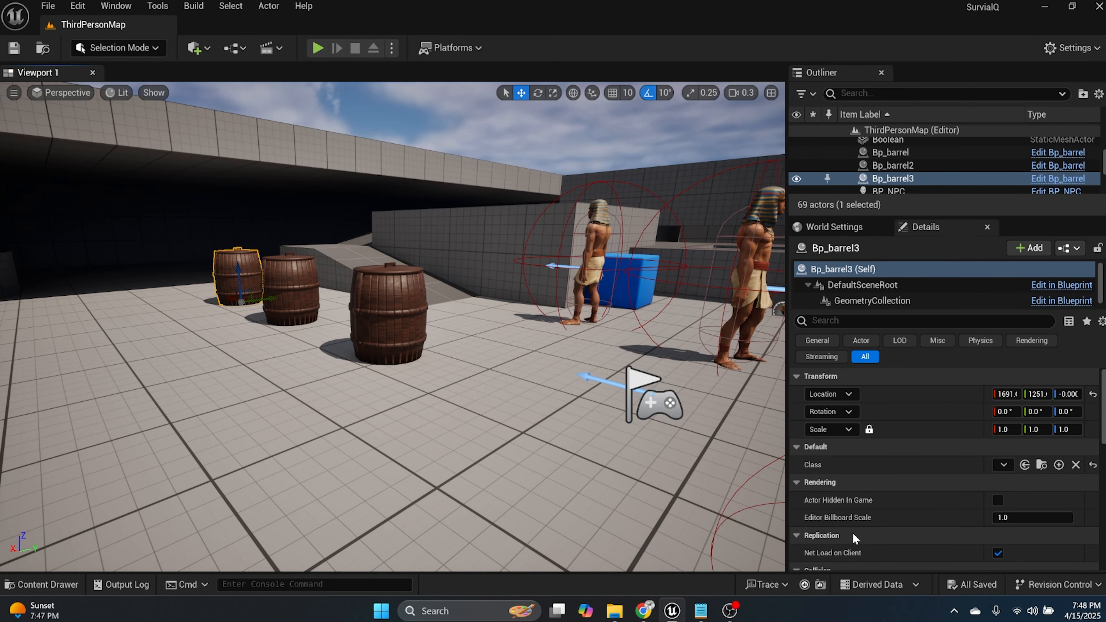
# - Play-test the level, gather the coins and items lying around, and attack the nearest barrel to break it
pyautogui.click(317, 48)
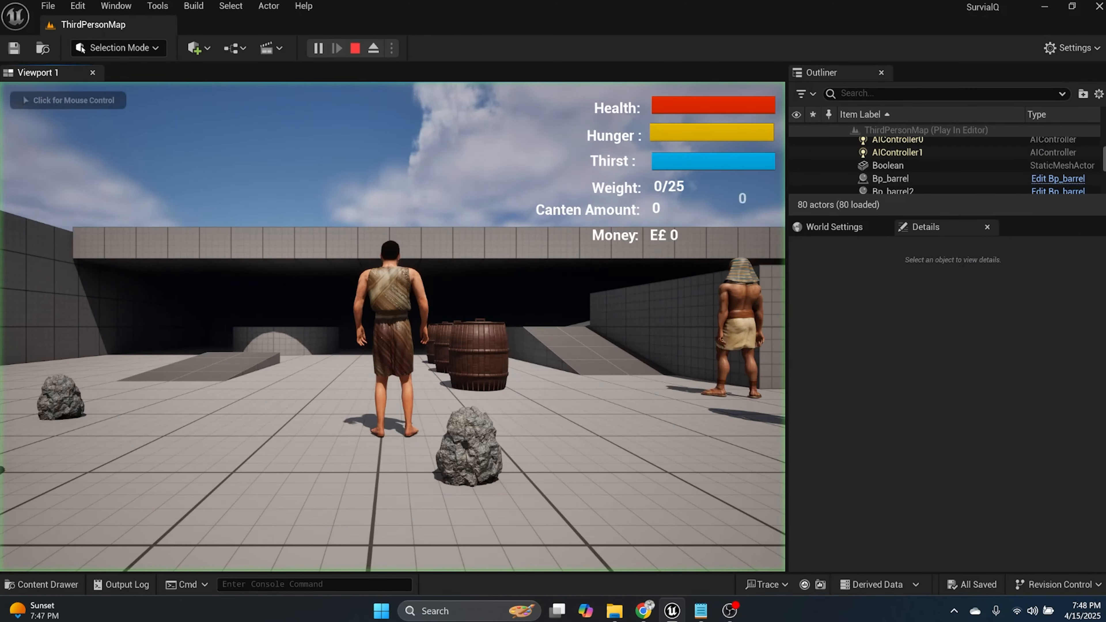
pyautogui.press('w')
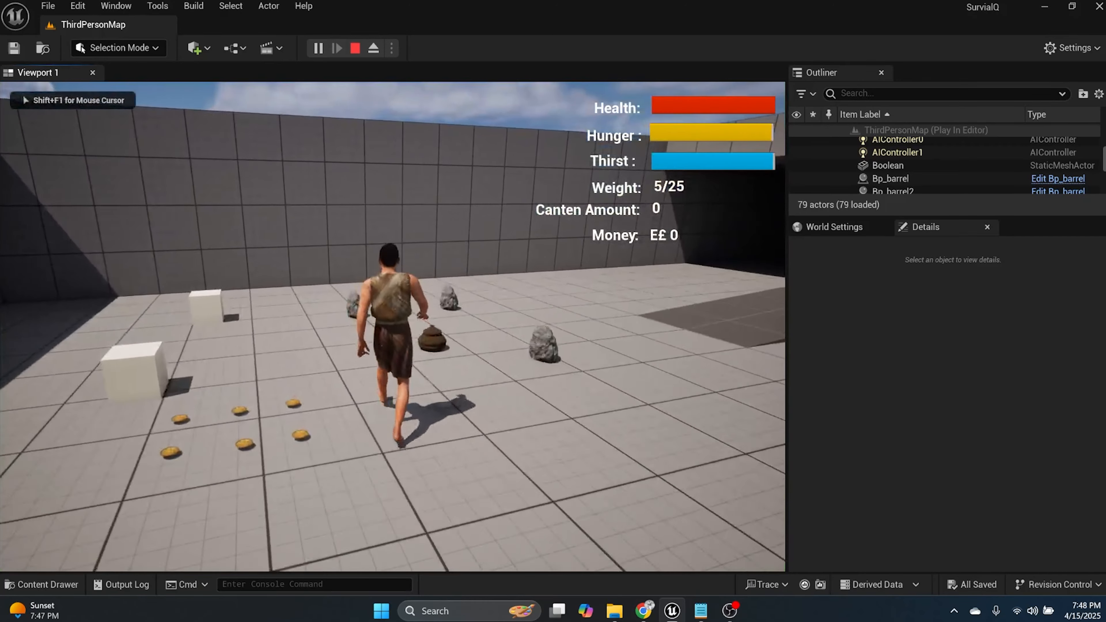
pyautogui.press('w')
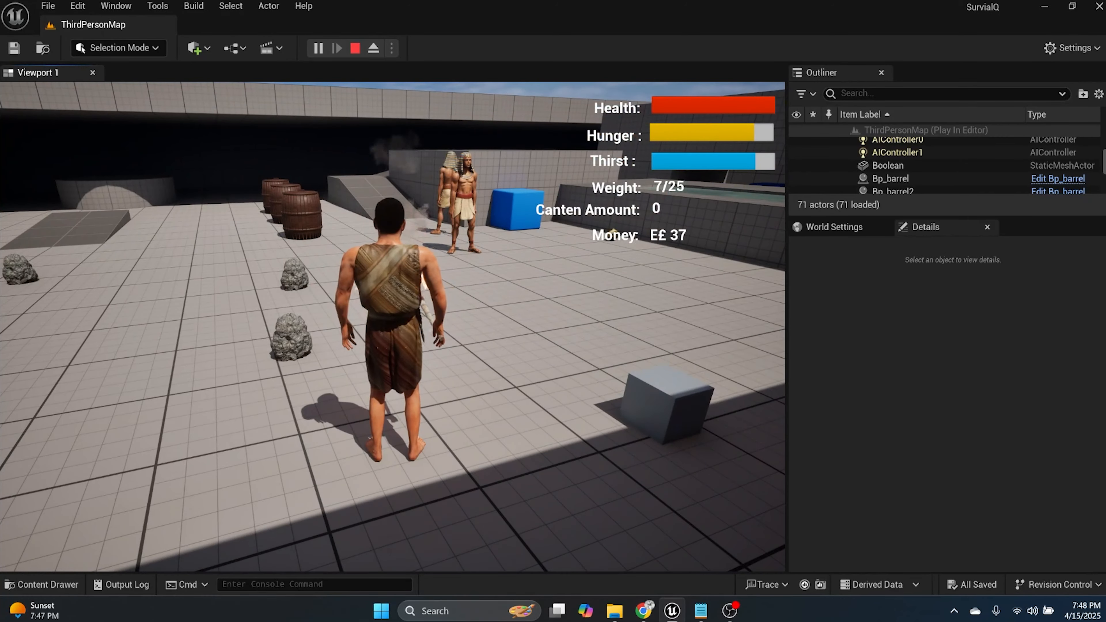
pyautogui.press('w')
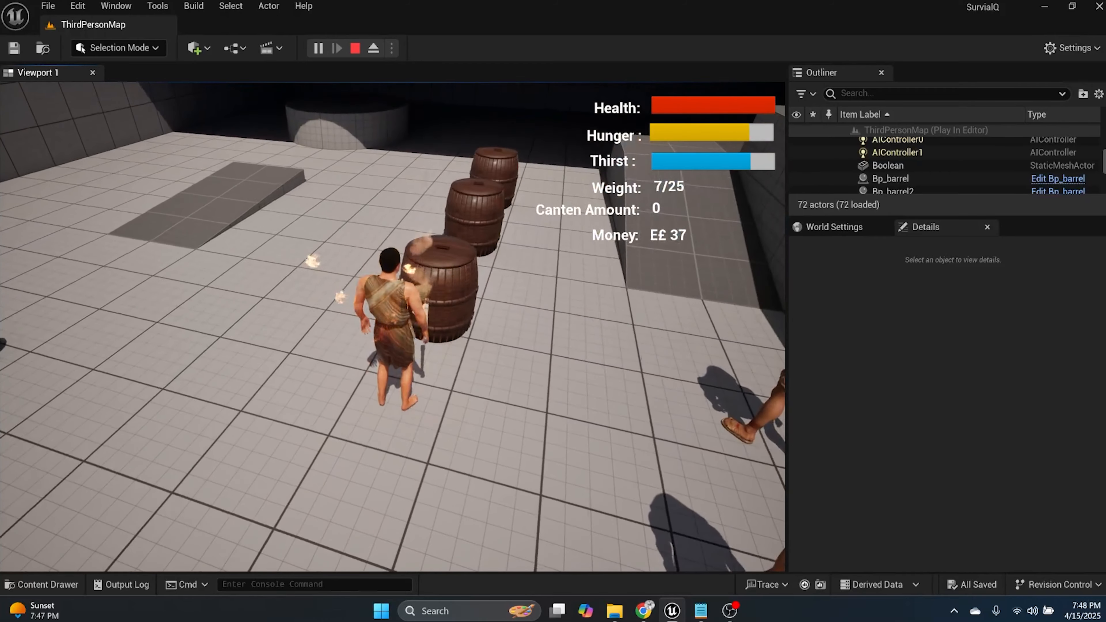
pyautogui.click(393, 326)
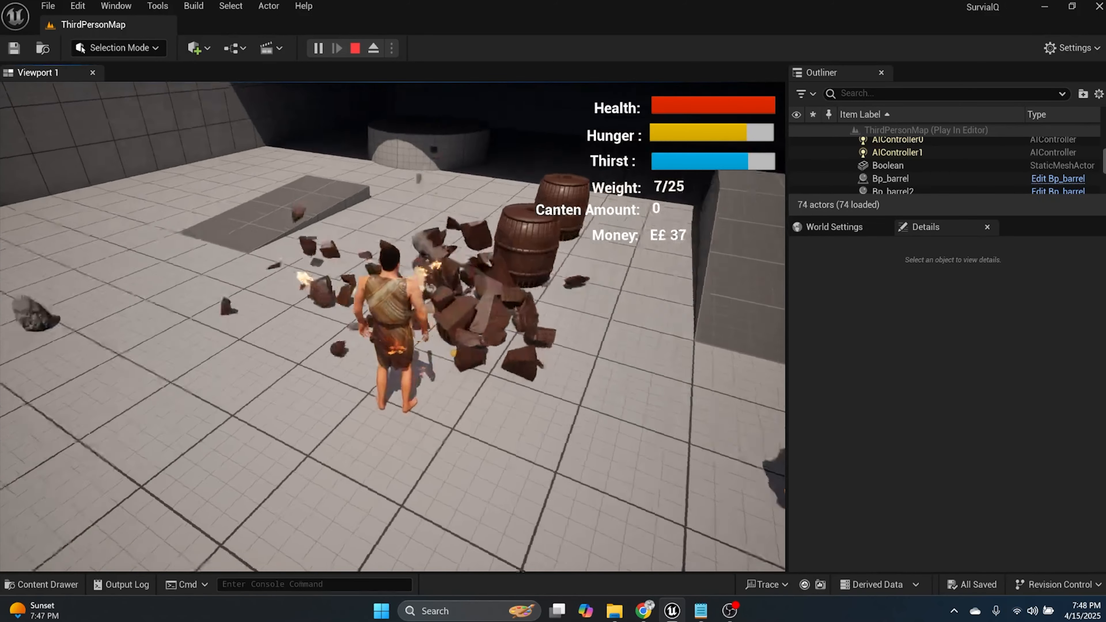
# - Collect the coin dropped by the nearest barrel and break the middle barrel with an attack
pyautogui.press('w')
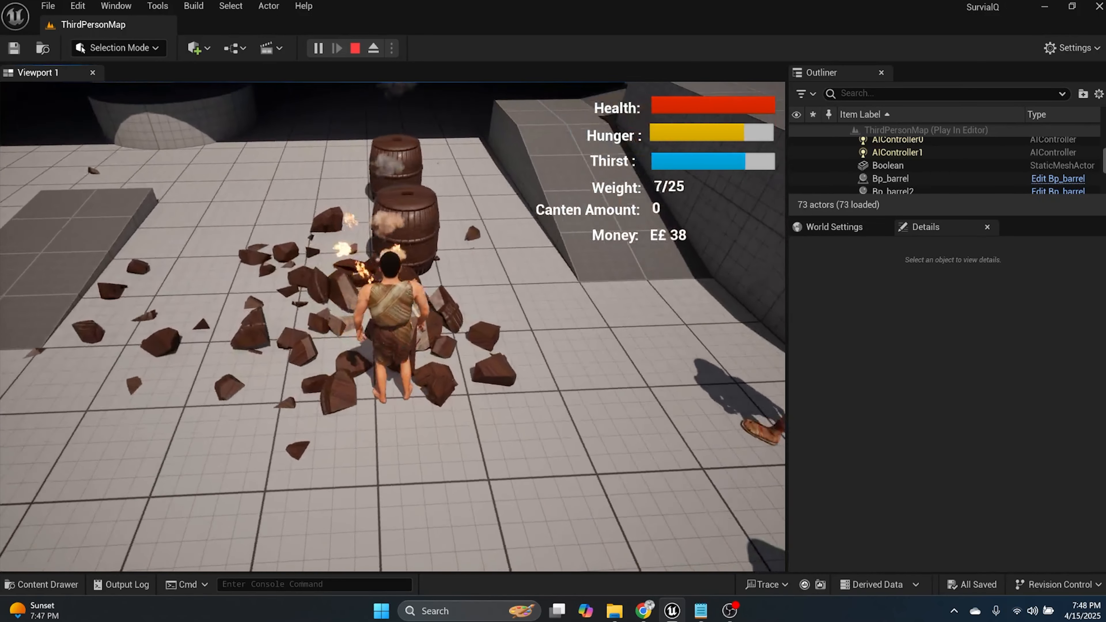
pyautogui.press('a')
pyautogui.press('w')
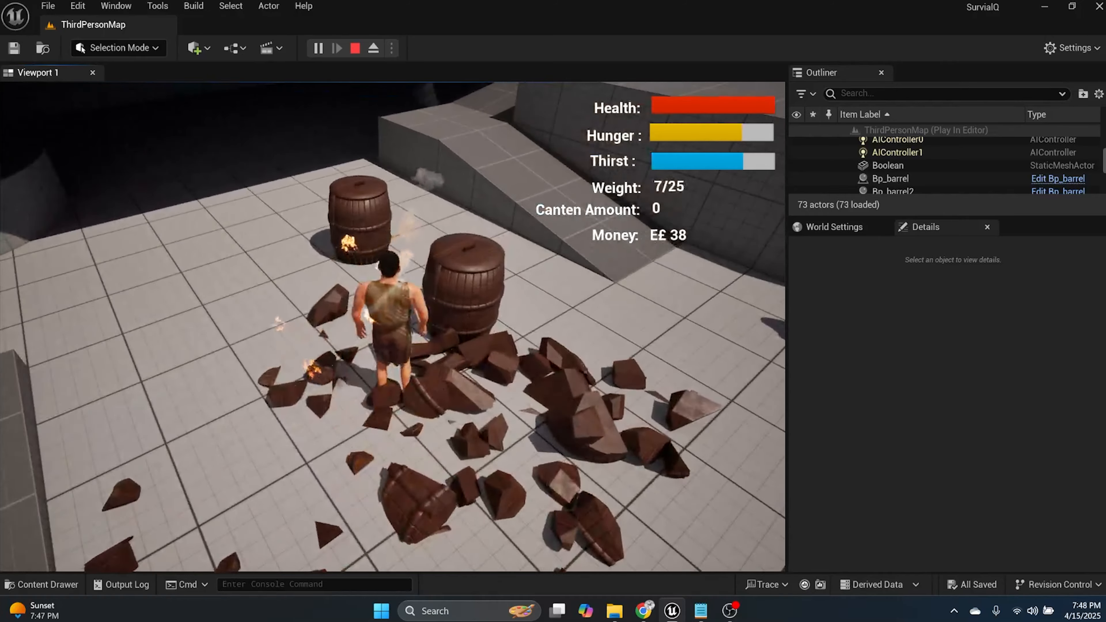
pyautogui.click(393, 327)
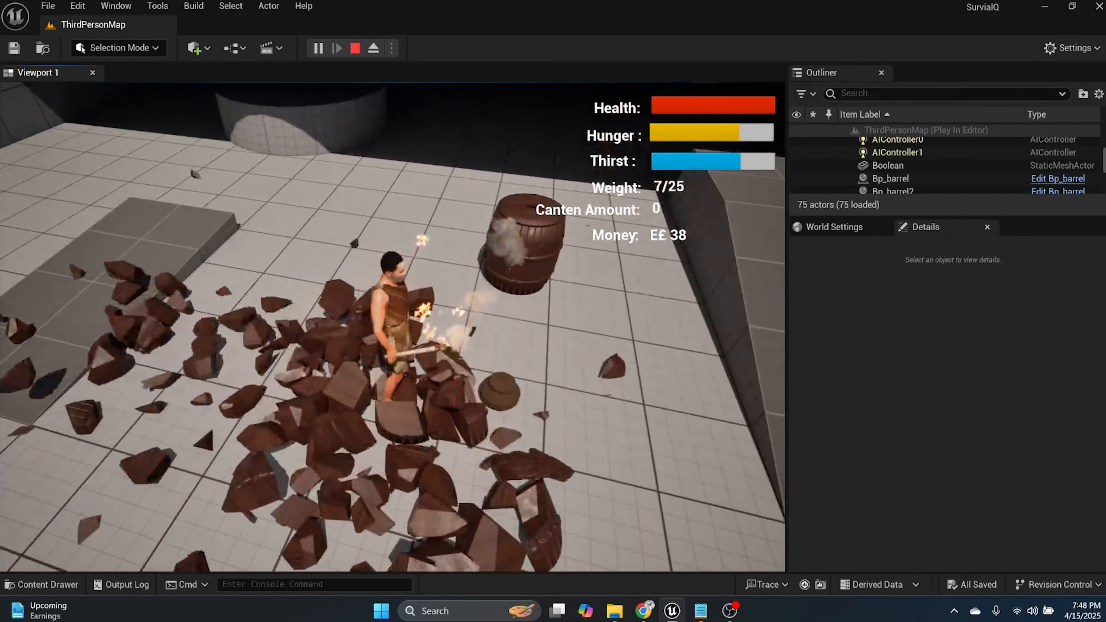
# - Collect the dropped coin bag, break the farthest barrel, check its stone knife drop, and stop the play test
pyautogui.press('w')
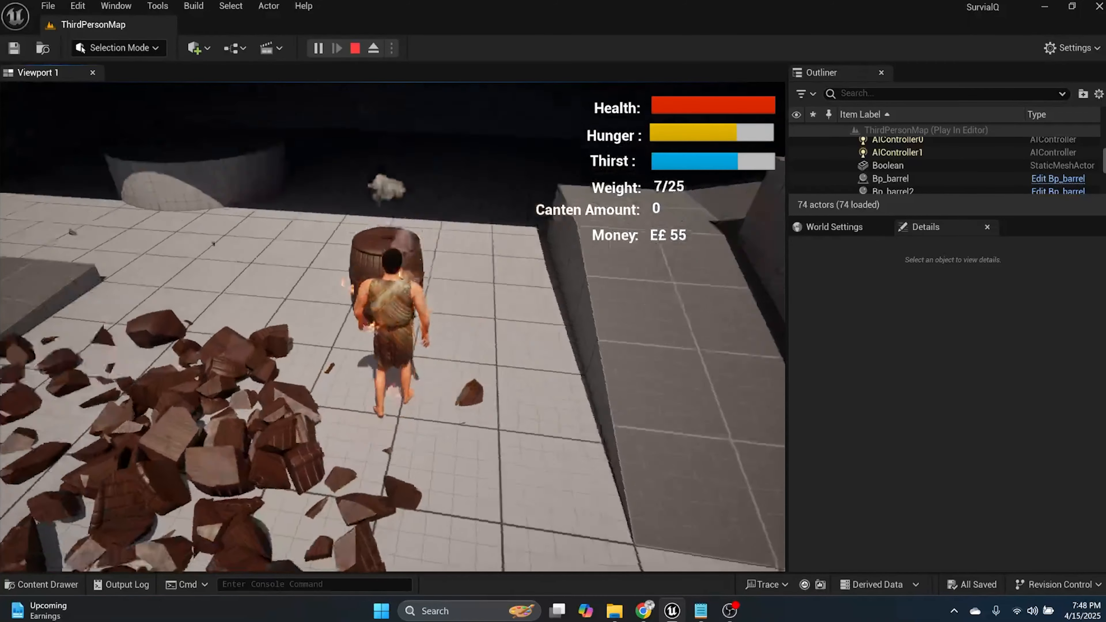
pyautogui.click(393, 327)
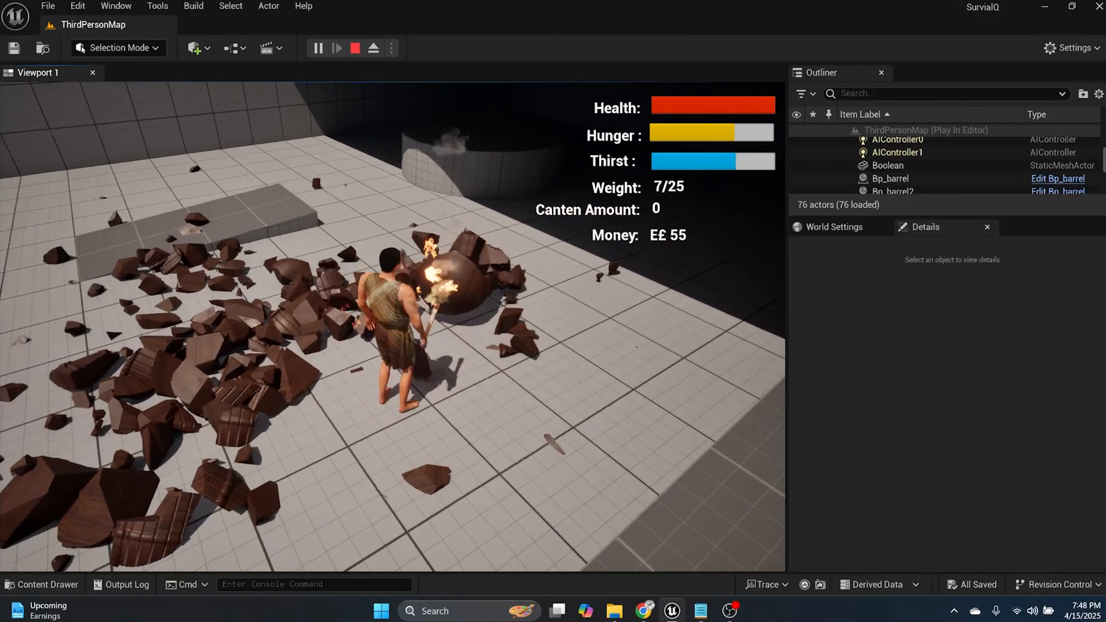
pyautogui.press('w')
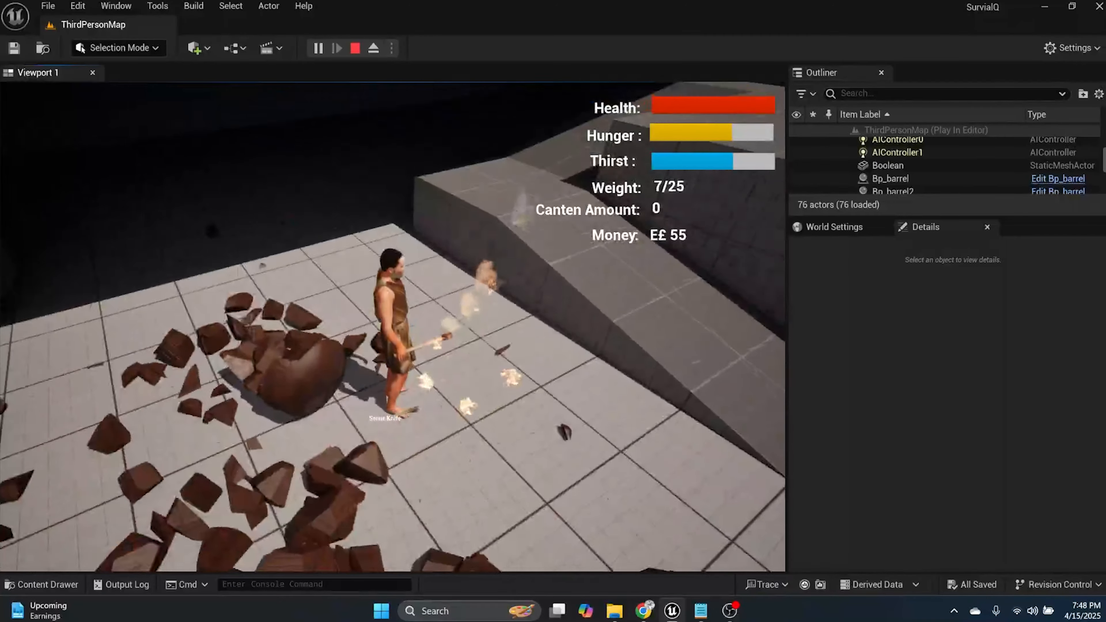
pyautogui.press('w')
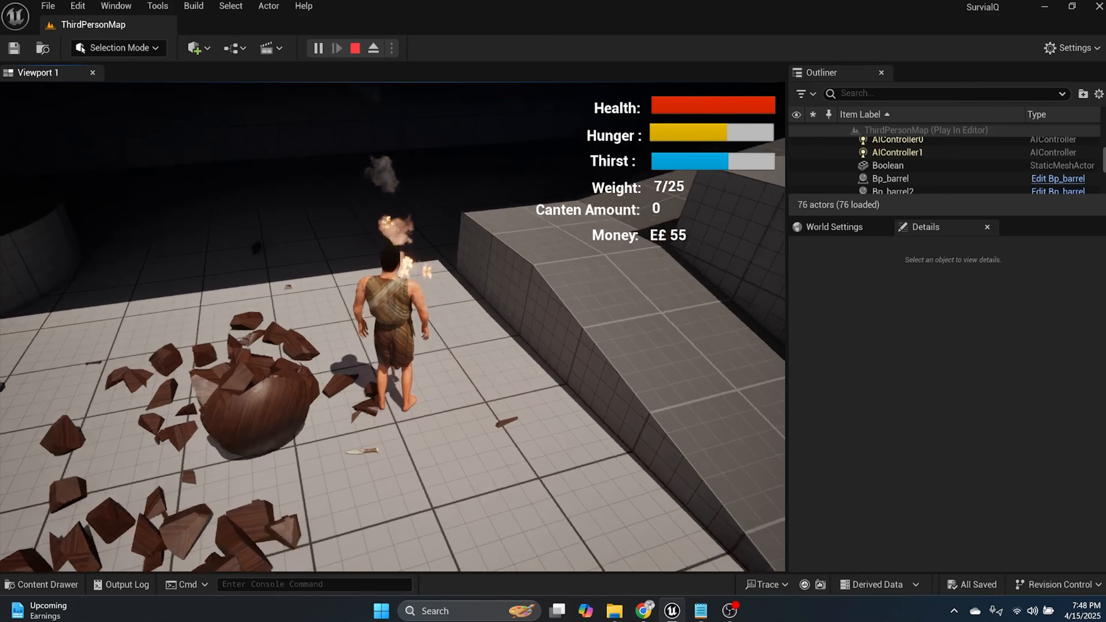
pyautogui.press('`')
pyautogui.click(354, 54)
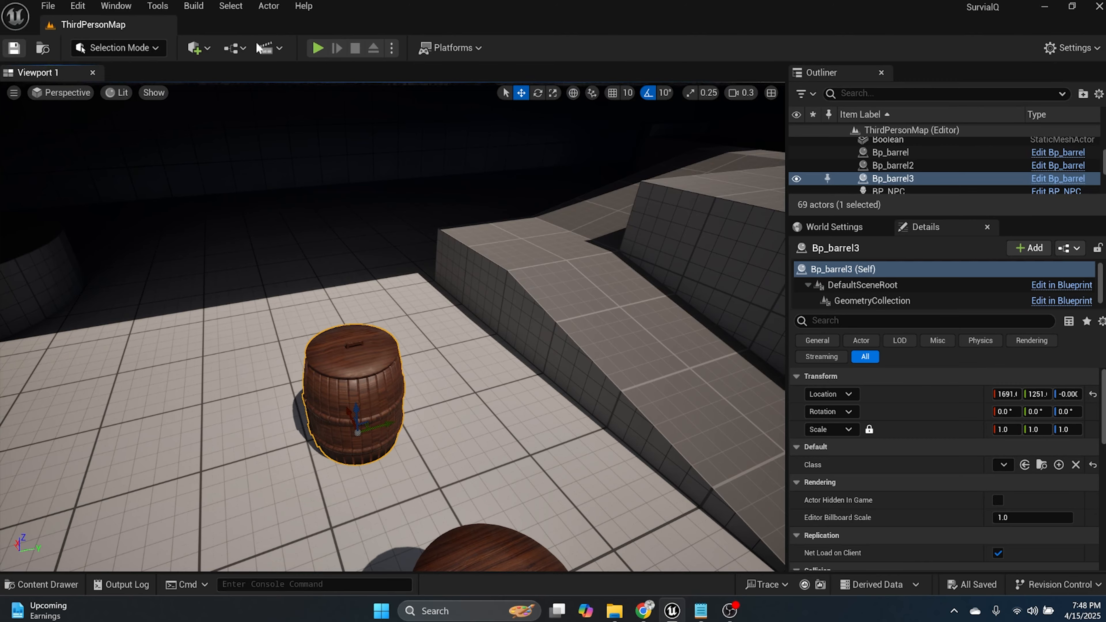
pyautogui.moveTo(483, 322); pyautogui.dragTo(143, 292, button='right')
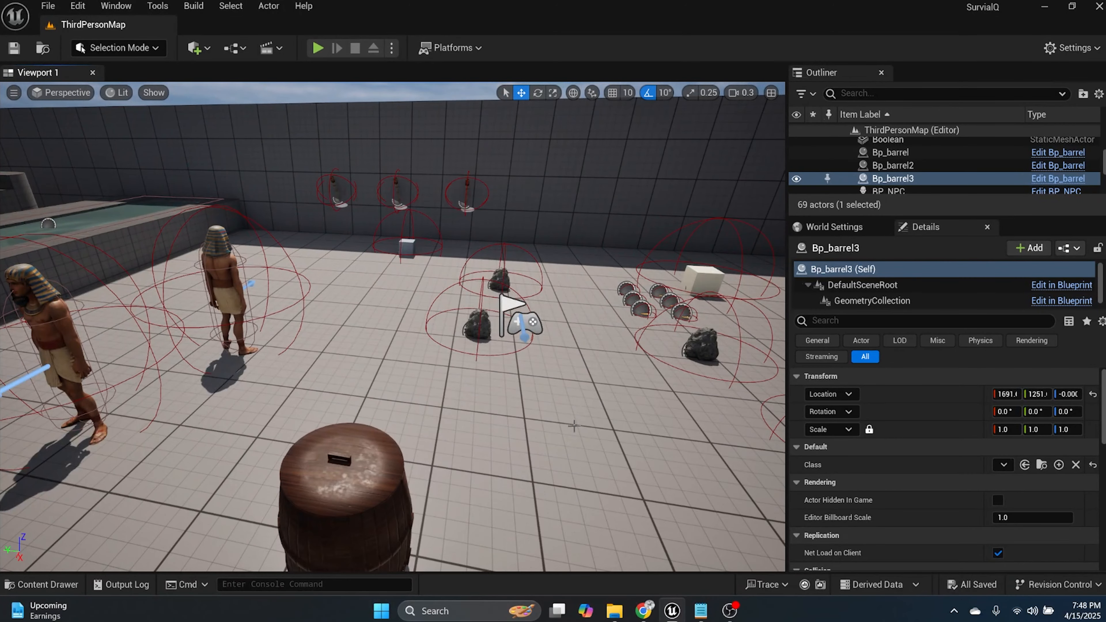